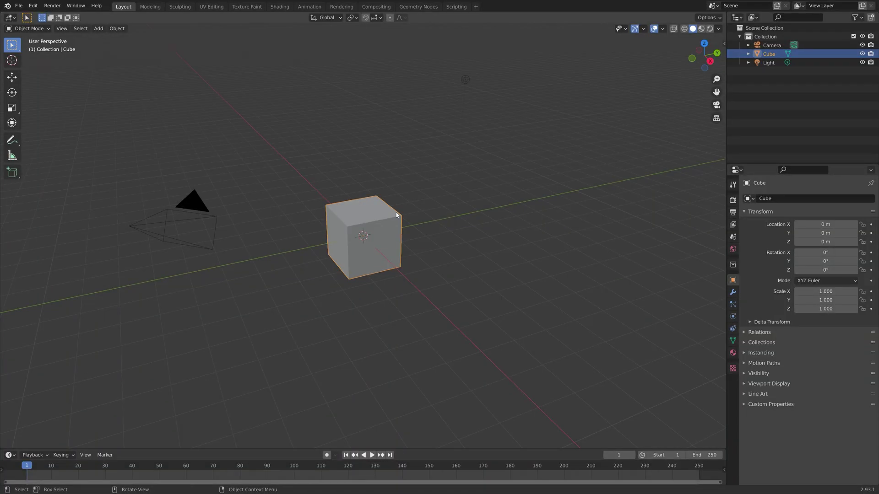
Step: Flatten the cube into a thin slab with a Z scale of 0.178
{"action": "key", "text": "s"}
{"action": "key", "text": "z"}
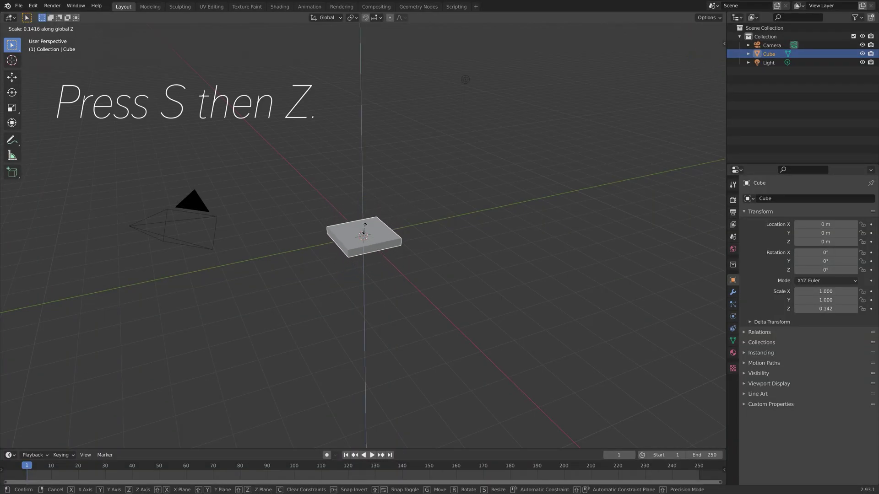
{"action": "left_click", "coordinate": [369, 231]}
Step: Raise the slab straight up along Z to a height of 9.178 m
{"action": "key", "text": "g"}
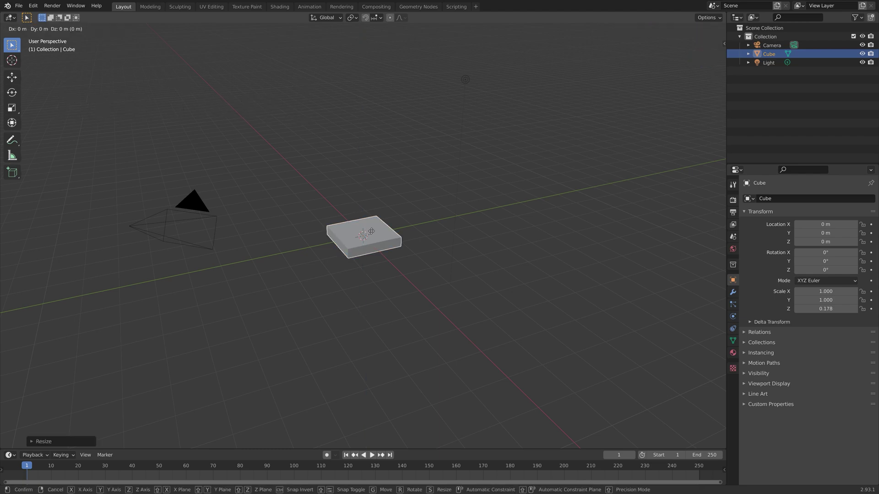
{"action": "key", "text": "z"}
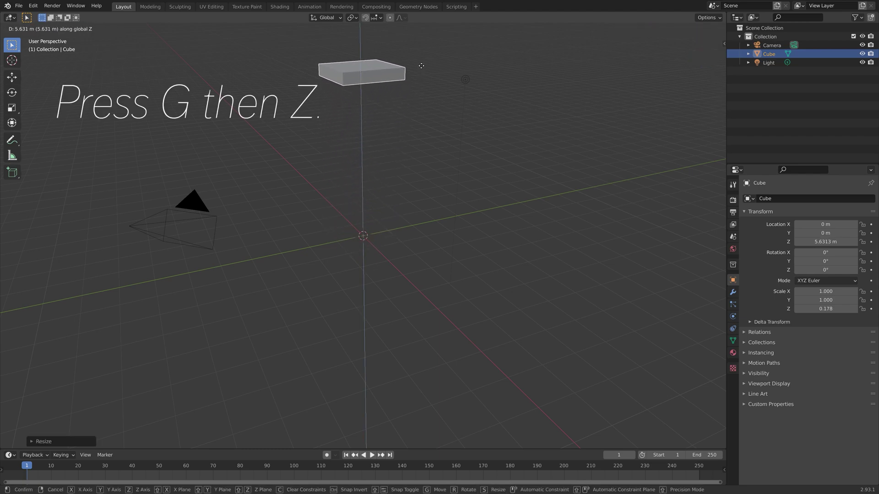
{"action": "left_click", "coordinate": [421, 65]}
{"action": "middle_click_drag", "start_coordinate": [419, 62], "coordinate": [423, 122]}
{"action": "key", "text": "g"}
{"action": "key", "text": "z"}
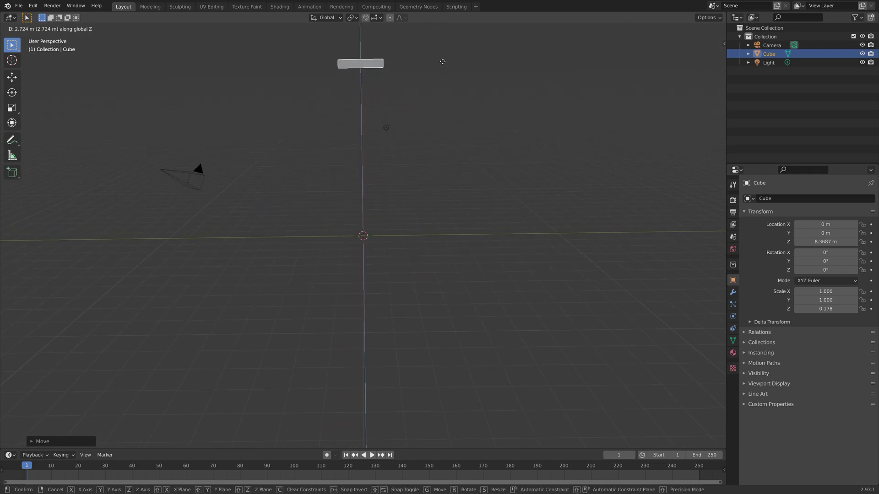
{"action": "left_click", "coordinate": [440, 44]}
{"action": "middle_click_drag", "start_coordinate": [432, 58], "coordinate": [413, 182], "text": "shift"}
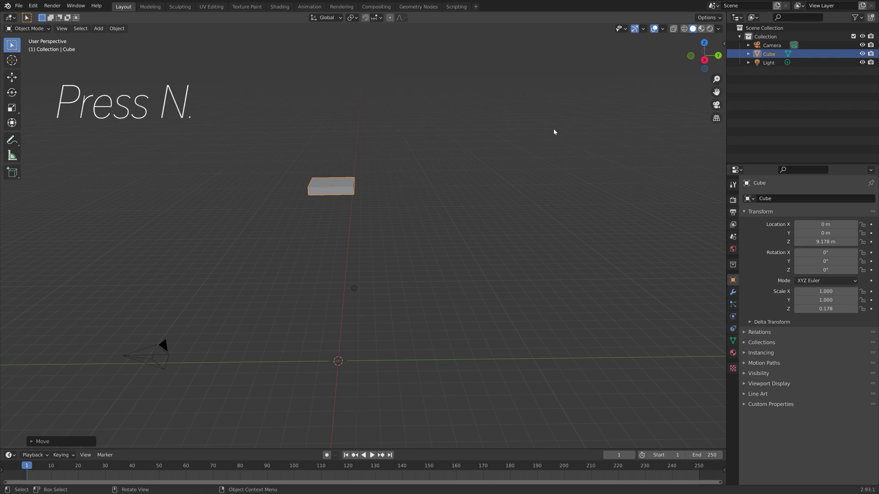
Step: Keyframe the slab's location at frame 1, then at frame 51 after sliding it to Y 5.9945 m
{"action": "key", "text": "n"}
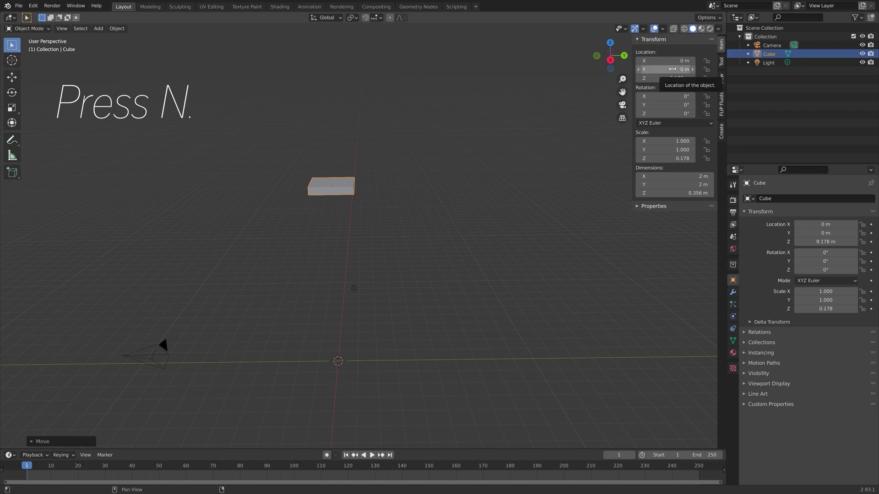
{"action": "key", "text": "i"}
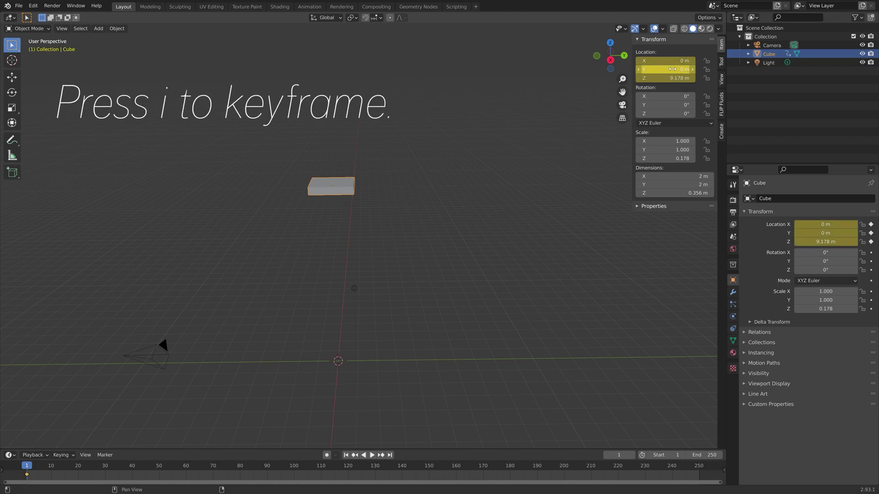
{"action": "left_click", "coordinate": [623, 460]}
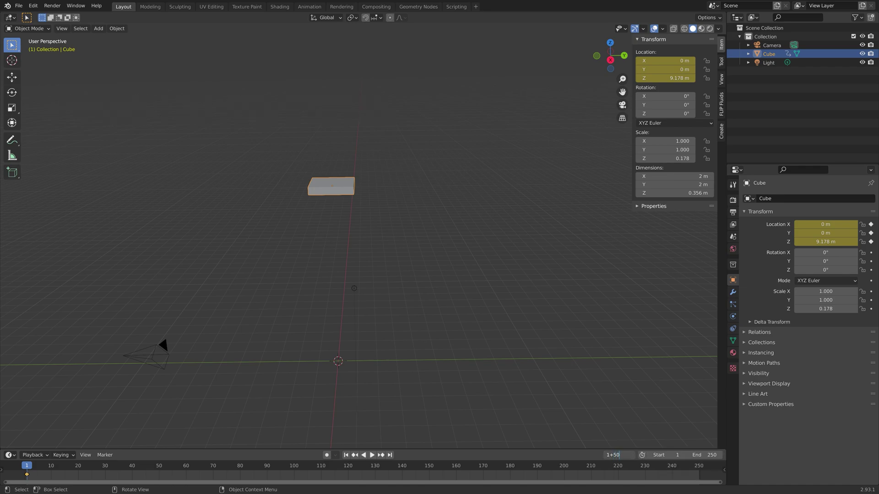
{"action": "key", "text": "Return"}
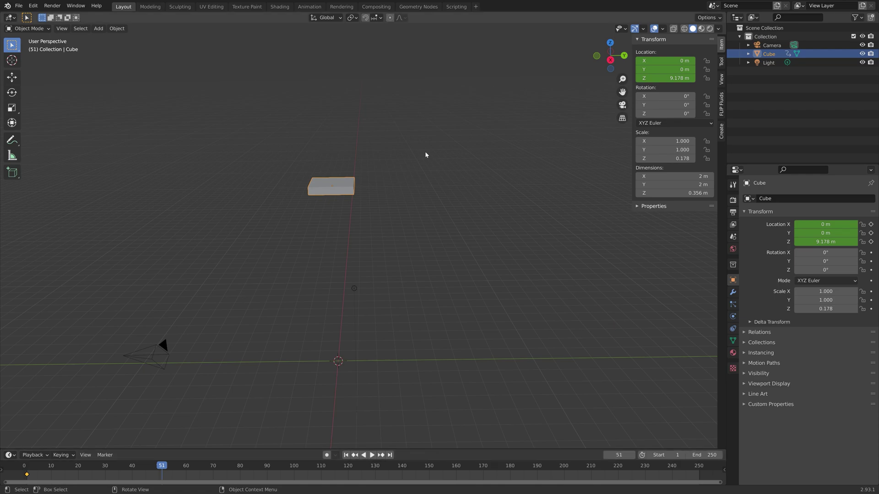
{"action": "key", "text": "g"}
{"action": "key", "text": "y"}
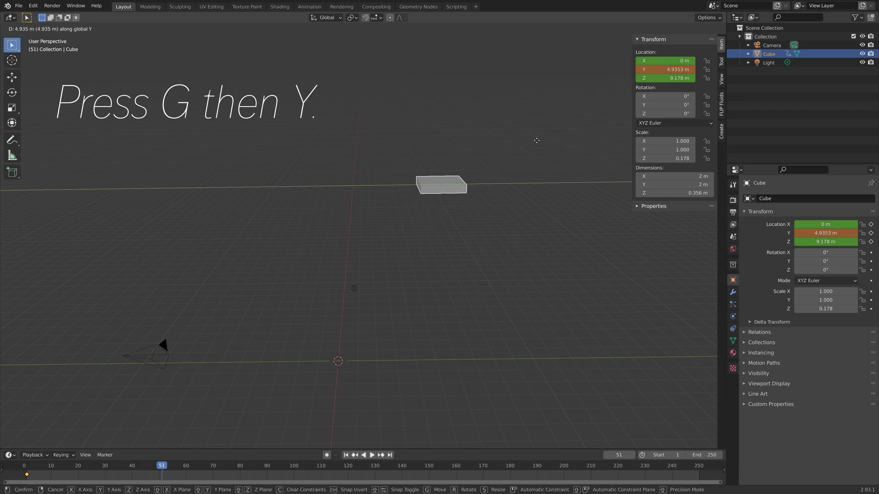
{"action": "left_click", "coordinate": [552, 146]}
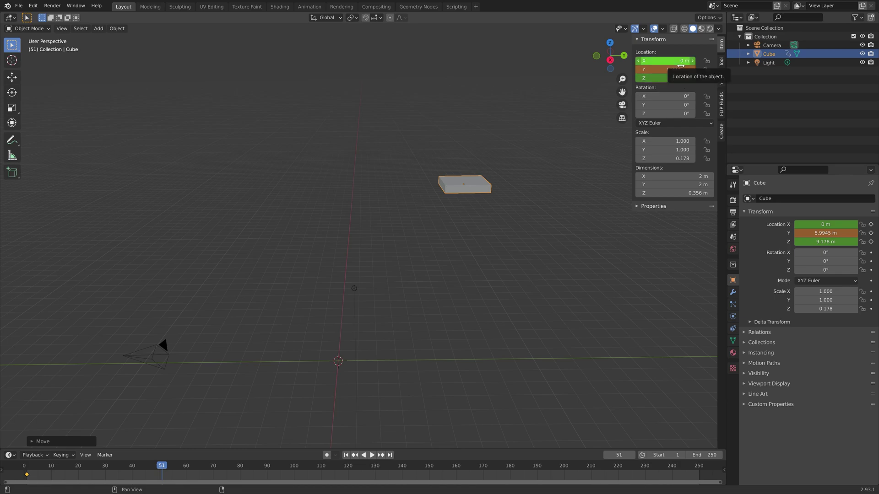
{"action": "key", "text": "i"}
Step: At frame 101, set the slab's Location Y back to 0 and keyframe it
{"action": "left_click", "coordinate": [618, 455]}
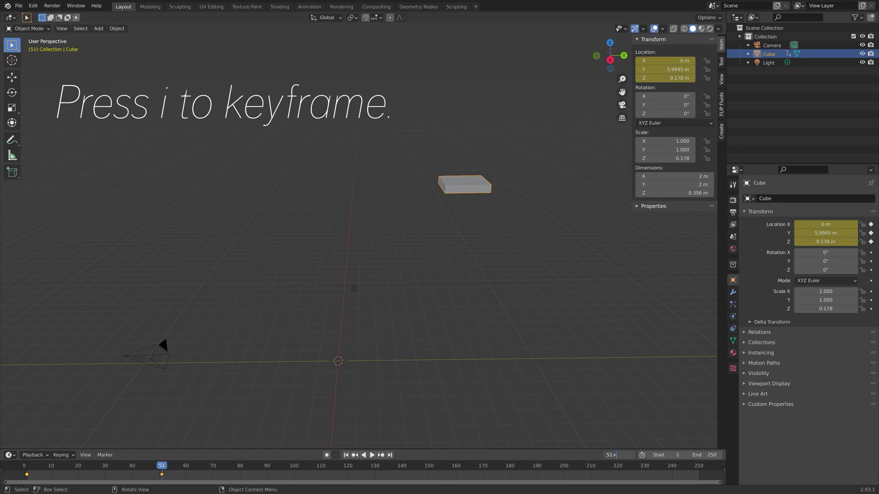
{"action": "type", "text": "101"}
{"action": "key", "text": "Return"}
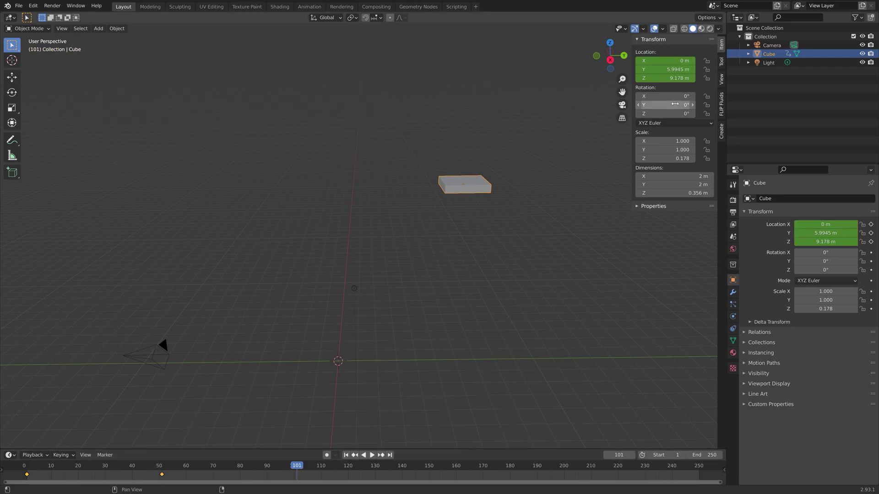
{"action": "left_click", "coordinate": [665, 69]}
{"action": "type", "text": "0"}
{"action": "key", "text": "Return"}
{"action": "key", "text": "i"}
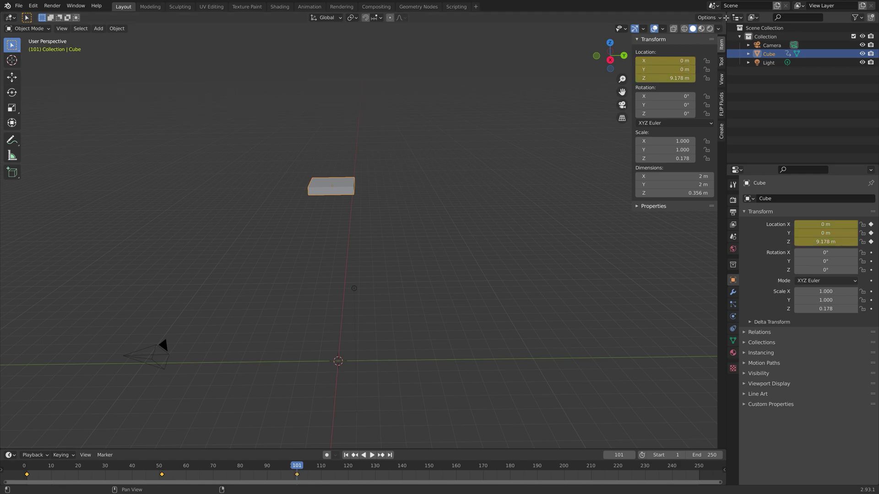
Step: Split the viewport, make the new half a Graph Editor, and select all the slab's keyframes
{"action": "left_click_drag", "start_coordinate": [726, 17], "coordinate": [467, 21]}
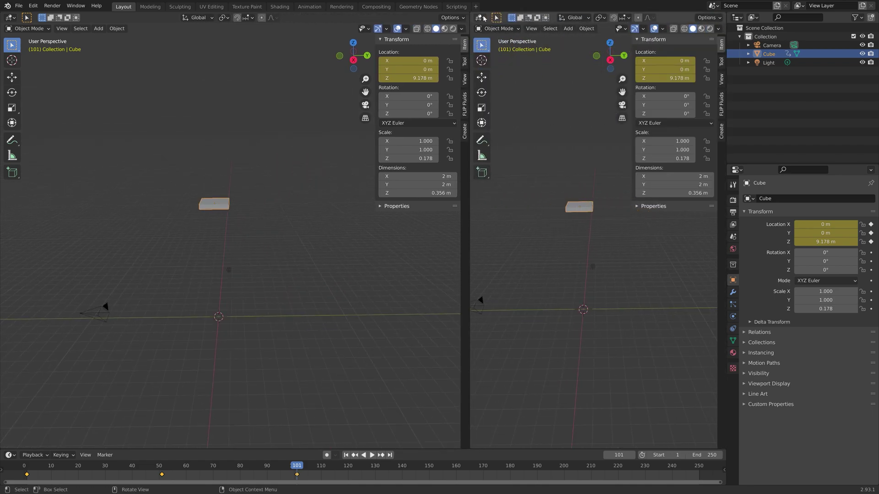
{"action": "left_click", "coordinate": [480, 17]}
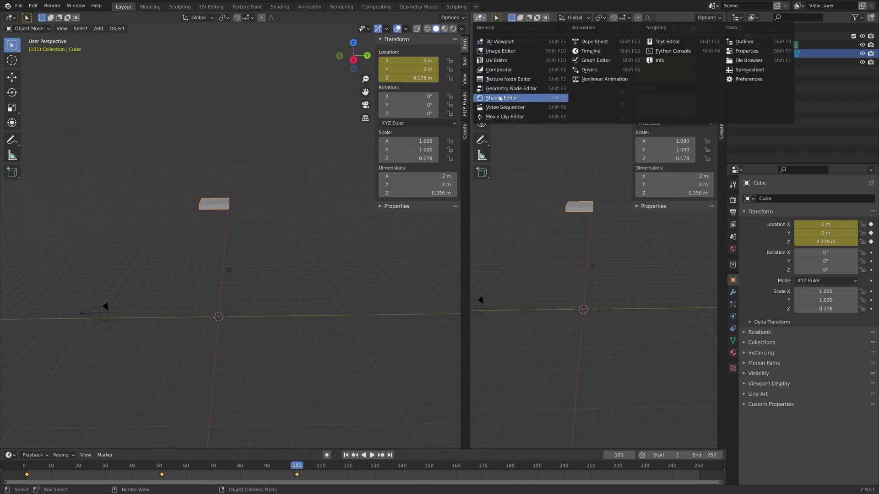
{"action": "left_click", "coordinate": [595, 60]}
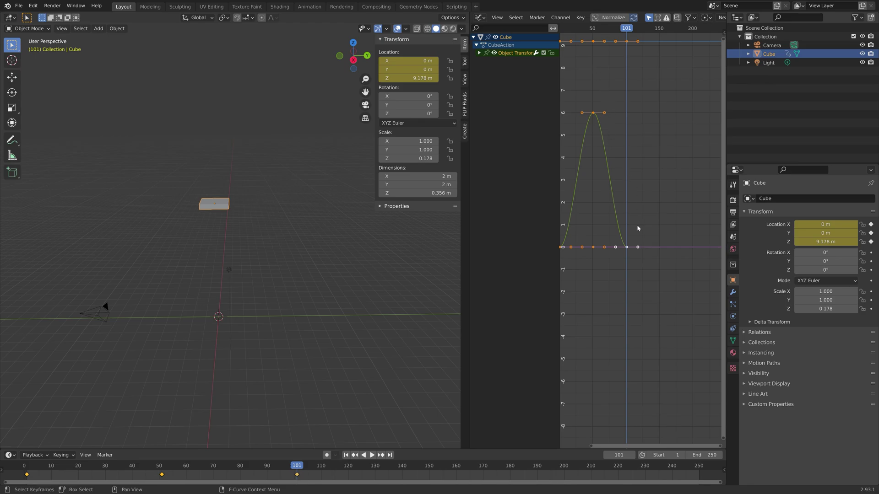
{"action": "middle_click_drag", "start_coordinate": [623, 301], "coordinate": [670, 303]}
{"action": "left_click", "coordinate": [699, 286]}
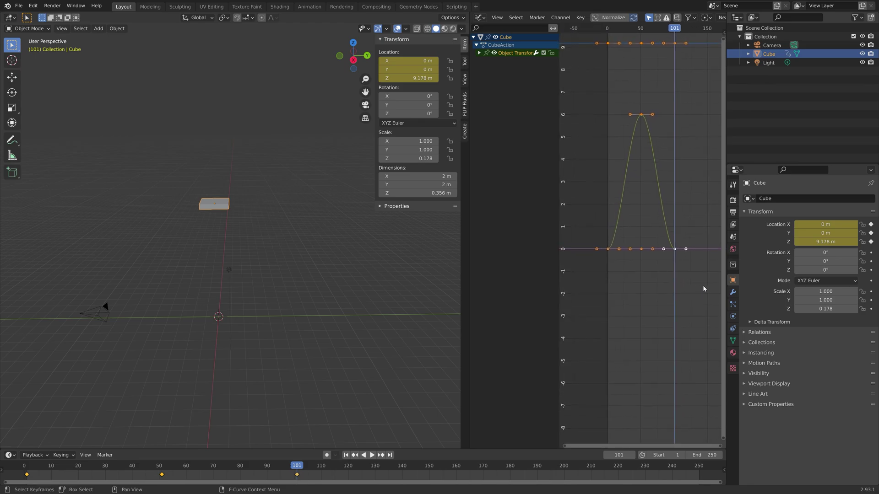
{"action": "left_click_drag", "start_coordinate": [708, 285], "coordinate": [591, 100]}
{"action": "scroll", "coordinate": [682, 196], "scroll_direction": "down", "scroll_amount": 2}
{"action": "middle_click_drag", "start_coordinate": [683, 191], "coordinate": [657, 196]}
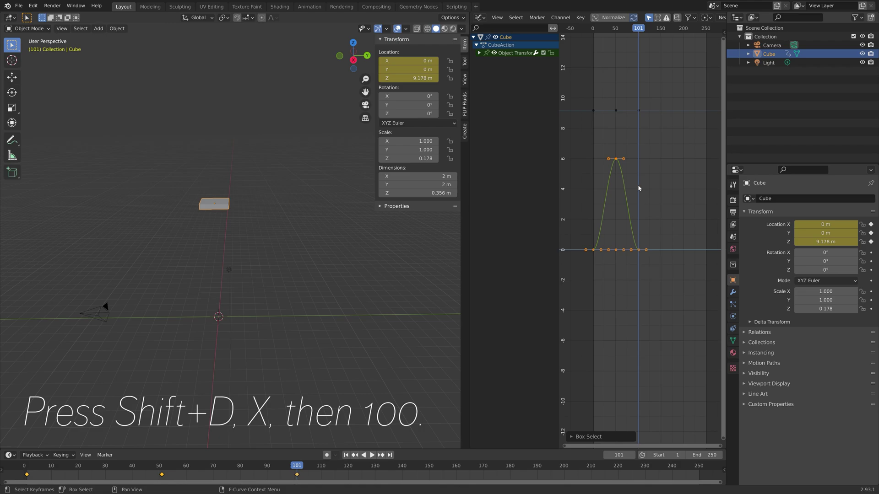
Step: Duplicate the keyframes 100 frames later and repeat it to extend the slide past frame 400
{"action": "key", "text": "shift+d"}
{"action": "key", "text": "x"}
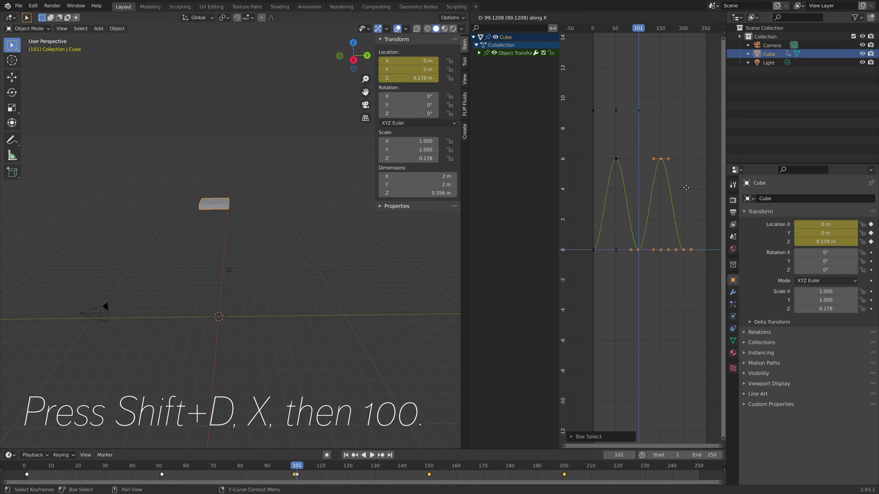
{"action": "left_click", "coordinate": [684, 188]}
{"action": "scroll", "coordinate": [692, 217], "scroll_direction": "down", "scroll_amount": 4}
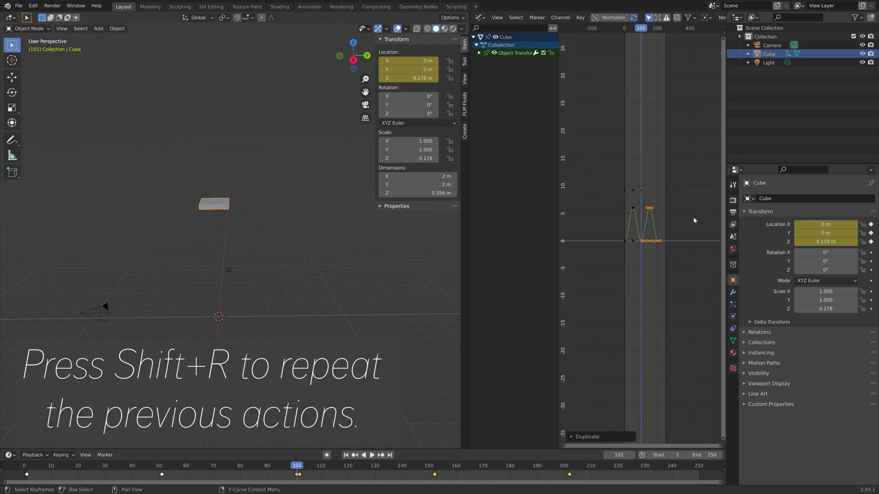
{"action": "key", "text": "shift+r"}
{"action": "key", "text": "shift+r"}
{"action": "key", "text": "shift+r"}
{"action": "key", "text": "shift+r"}
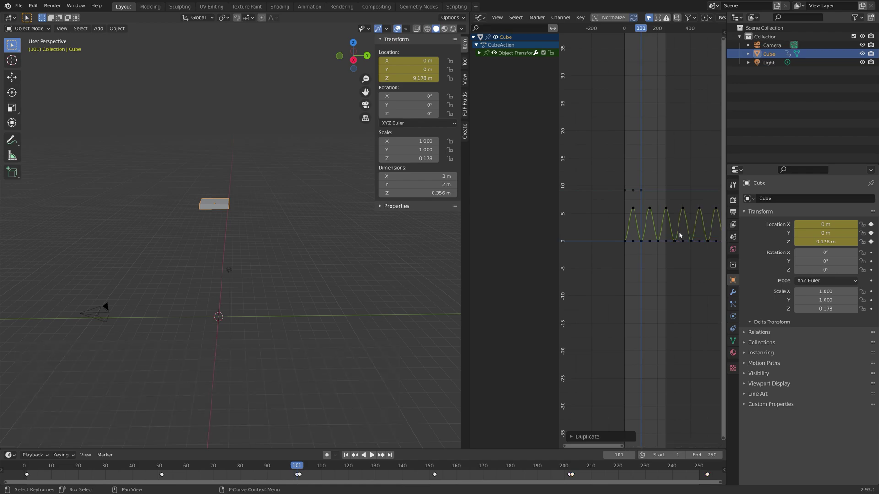
{"action": "left_click_drag", "start_coordinate": [151, 466], "coordinate": [878, 471]}
{"action": "mouse_move", "coordinate": [275, 256]}
{"action": "middle_mouse_down"}
{"action": "mouse_move", "coordinate": [243, 248]}
{"action": "mouse_move", "coordinate": [290, 252]}
{"action": "mouse_move", "coordinate": [282, 258]}
{"action": "middle_mouse_up"}
Step: Add a cylinder at the origin, rotated 90° about Y
{"action": "key", "text": "shift+a"}
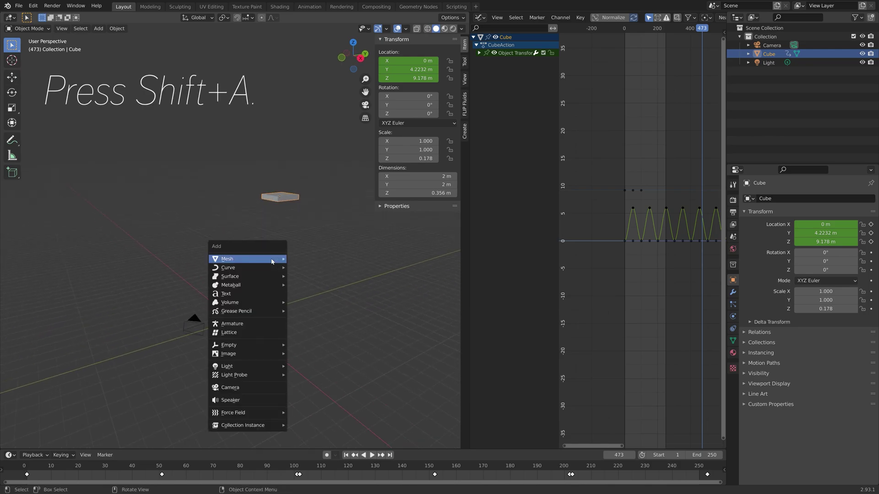
{"action": "mouse_move", "coordinate": [273, 260]}
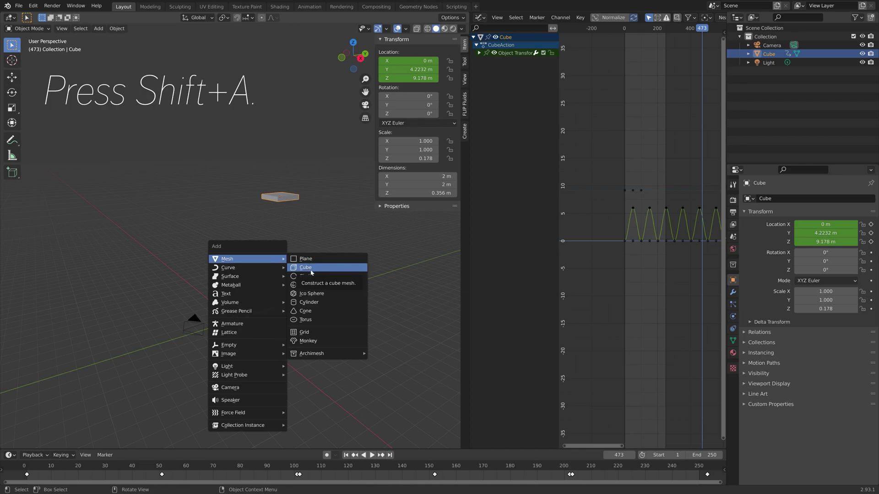
{"action": "left_click", "coordinate": [312, 303]}
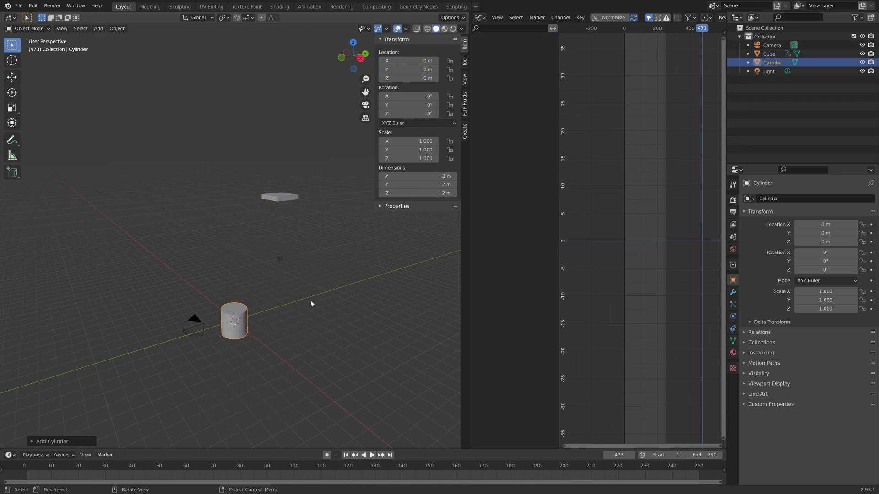
{"action": "type", "text": "ry"}
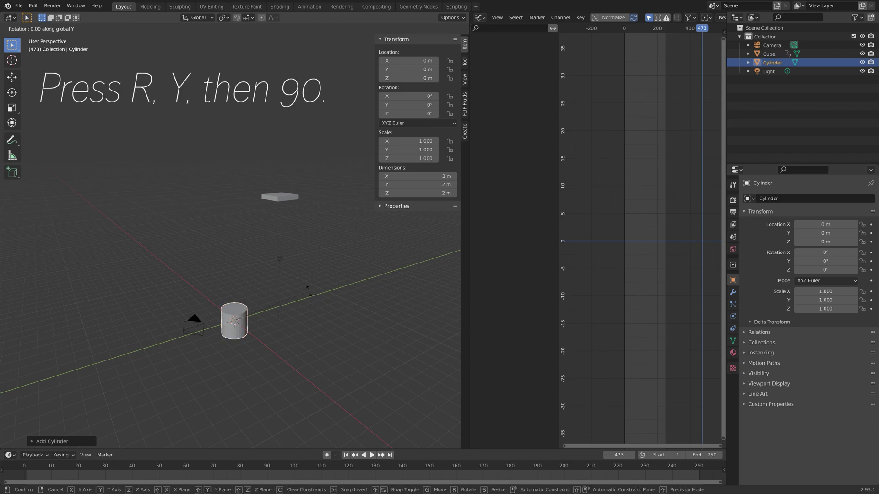
{"action": "type", "text": "90"}
{"action": "key", "text": "Return"}
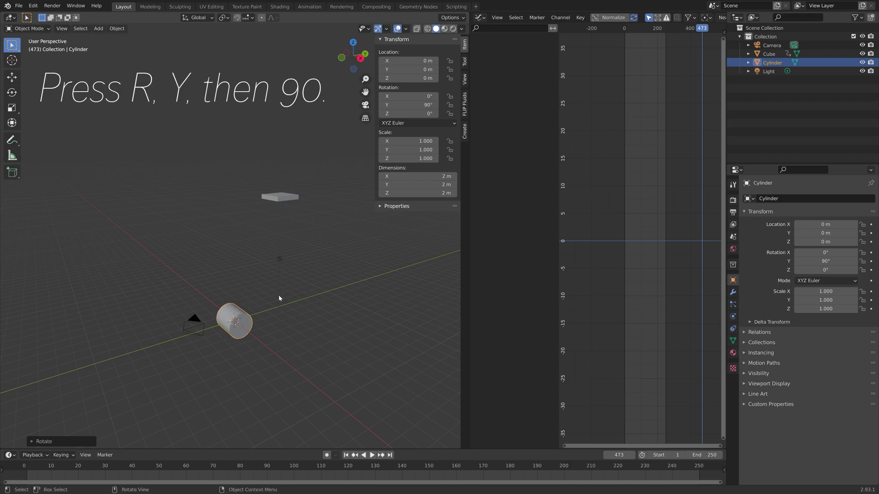
{"action": "scroll", "coordinate": [278, 295], "scroll_direction": "up", "scroll_amount": 4}
{"action": "middle_click_drag", "start_coordinate": [266, 309], "coordinate": [345, 216], "text": "shift"}
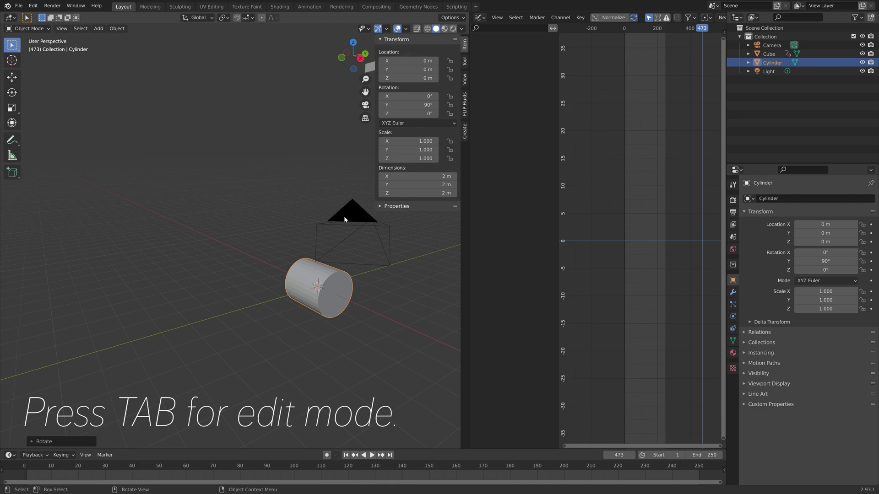
Step: Select both end-cap faces of the cylinder and set their Mean Crease to 1.00
{"action": "key", "text": "Tab"}
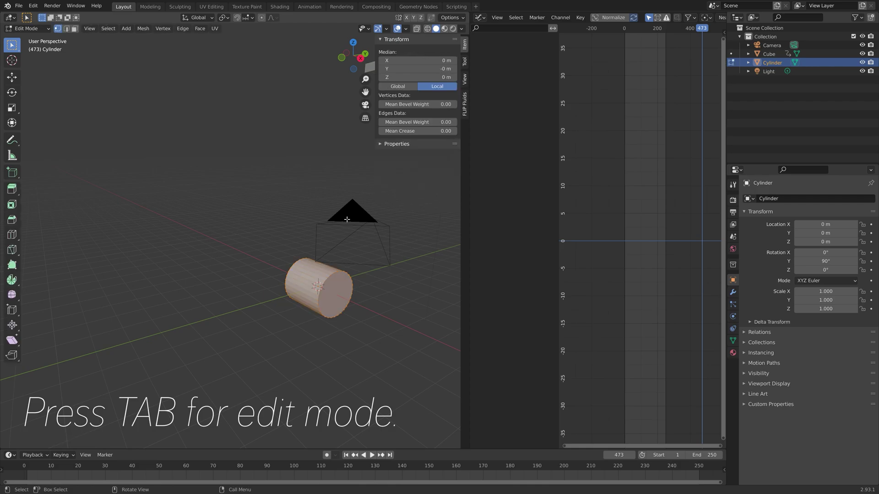
{"action": "left_click", "coordinate": [75, 29]}
{"action": "left_click", "coordinate": [339, 289]}
{"action": "middle_click_drag", "start_coordinate": [339, 288], "coordinate": [264, 270]}
{"action": "left_click", "coordinate": [244, 263], "text": "shift"}
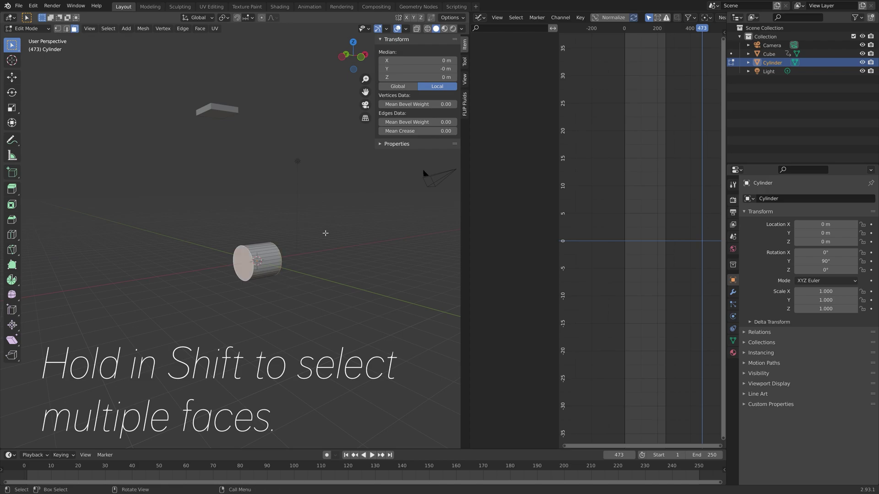
{"action": "left_click", "coordinate": [412, 131]}
{"action": "type", "text": "1"}
{"action": "key", "text": "Return"}
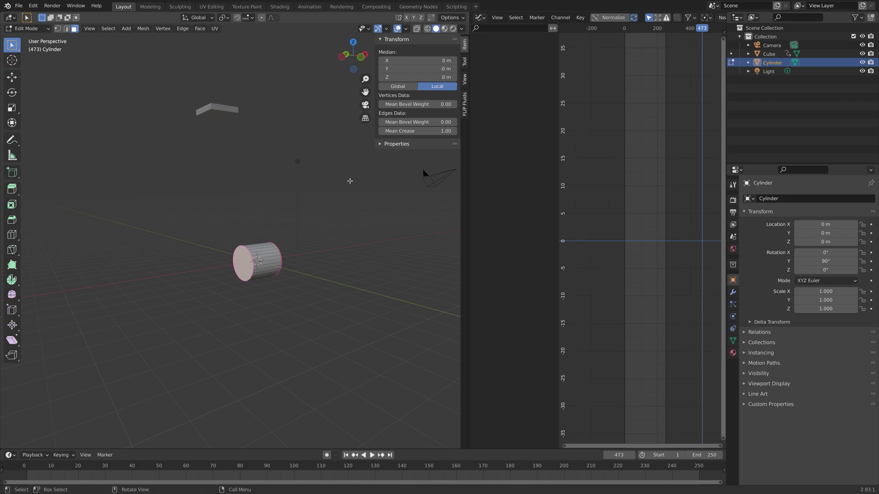
{"action": "key", "text": "Tab"}
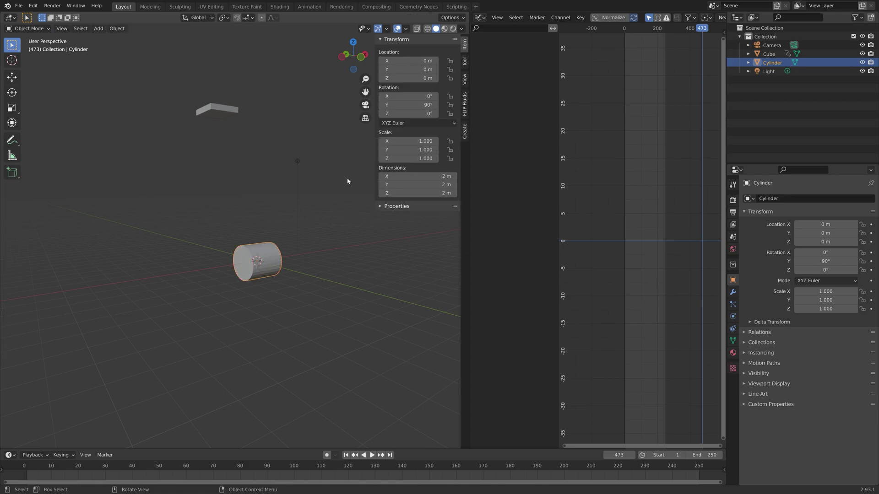
Step: Add a Subdivision Surface modifier to the cylinder with viewport and render levels 3
{"action": "left_click", "coordinate": [733, 293]}
{"action": "left_click", "coordinate": [775, 200]}
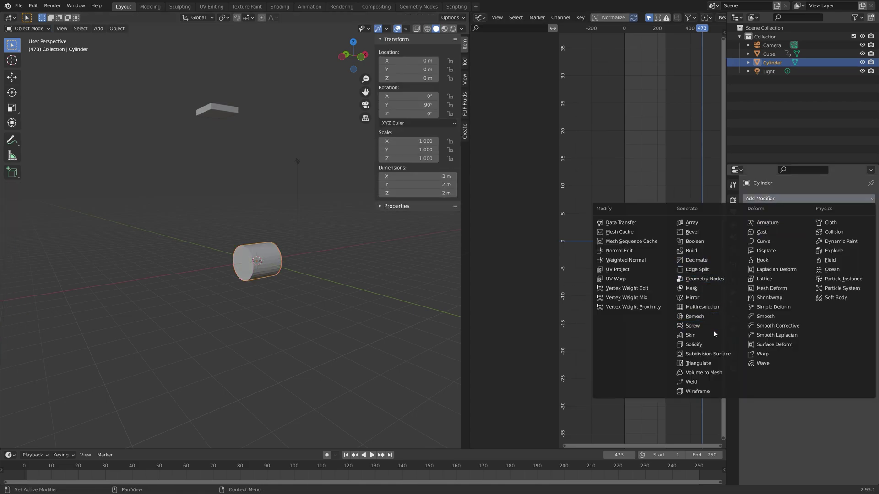
{"action": "left_click", "coordinate": [707, 353]}
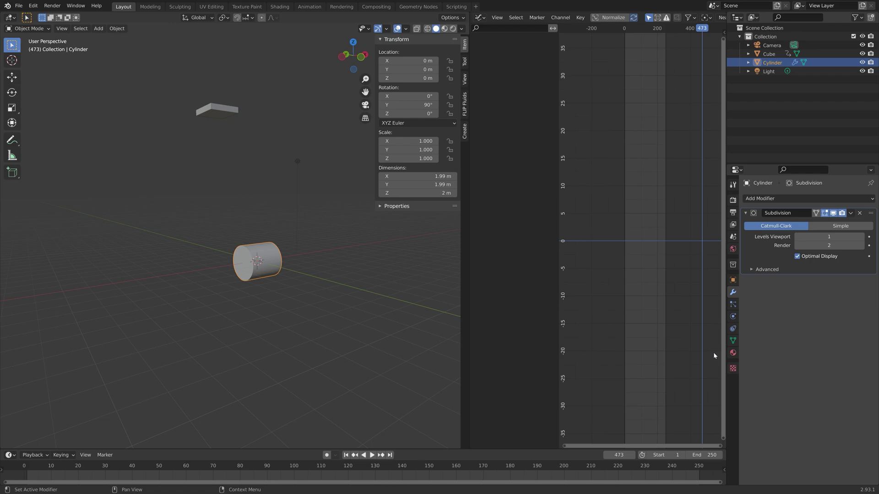
{"action": "left_click", "coordinate": [861, 237]}
{"action": "left_click", "coordinate": [860, 236]}
{"action": "left_click", "coordinate": [860, 246]}
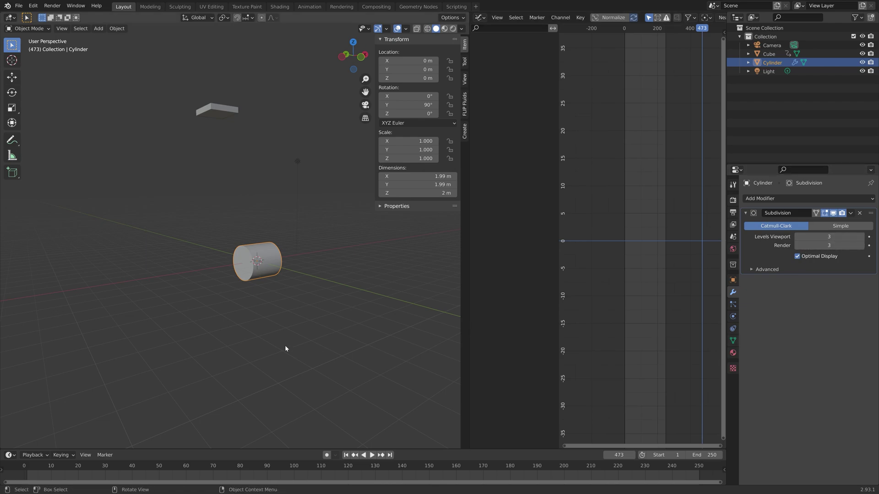
{"action": "scroll", "coordinate": [221, 323], "scroll_direction": "up", "scroll_amount": 4}
{"action": "middle_click_drag", "start_coordinate": [334, 283], "coordinate": [375, 256]}
{"action": "scroll", "coordinate": [293, 287], "scroll_direction": "down", "scroll_amount": 4}
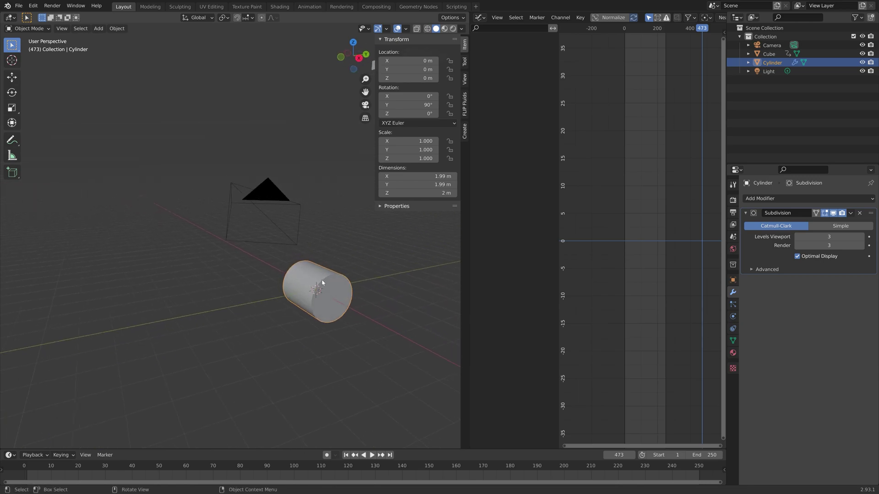
Step: Apply the Subdivision Surface modifier to bake it into the mesh
{"action": "left_click", "coordinate": [849, 214]}
{"action": "left_click", "coordinate": [843, 224]}
{"action": "middle_click_drag", "start_coordinate": [311, 286], "coordinate": [397, 276]}
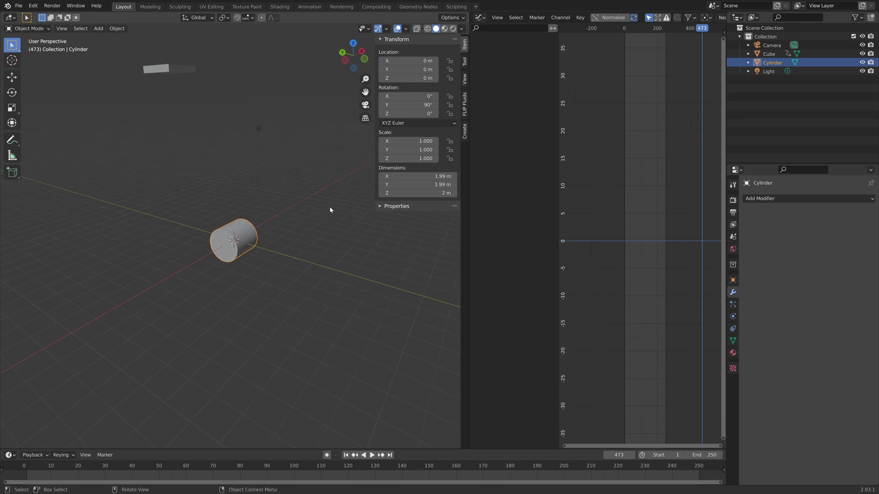
Step: Shrink the cylinder to 0.646, then stretch it along X into a 15.8 m rod
{"action": "key", "text": "s"}
{"action": "left_click", "coordinate": [290, 221]}
{"action": "key", "text": "s"}
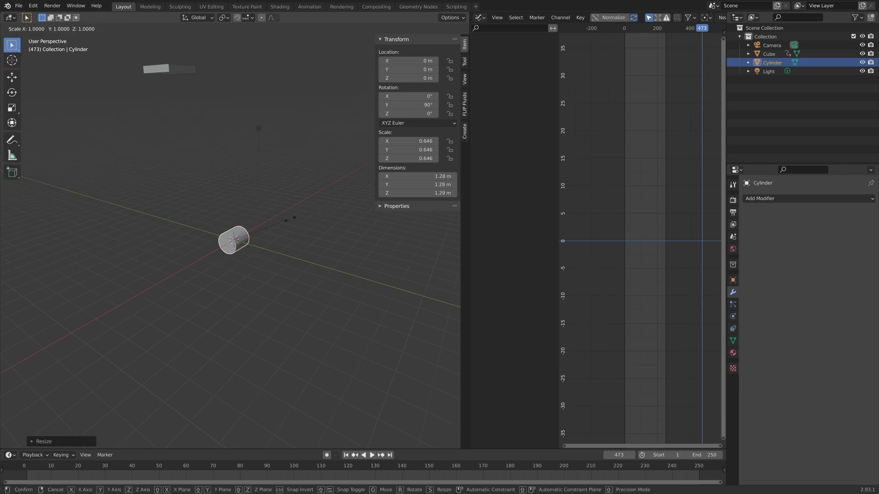
{"action": "key", "text": "x"}
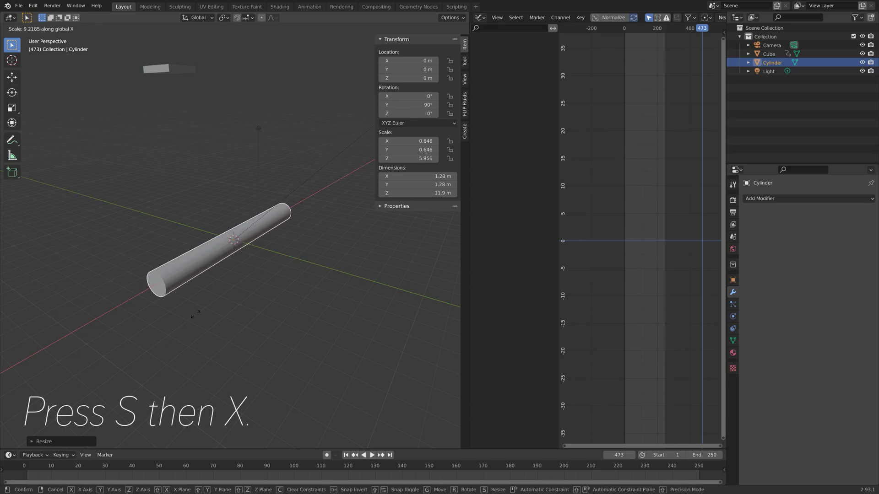
{"action": "left_click", "coordinate": [315, 300]}
{"action": "middle_click_drag", "start_coordinate": [315, 300], "coordinate": [165, 303]}
{"action": "key", "text": "space"}
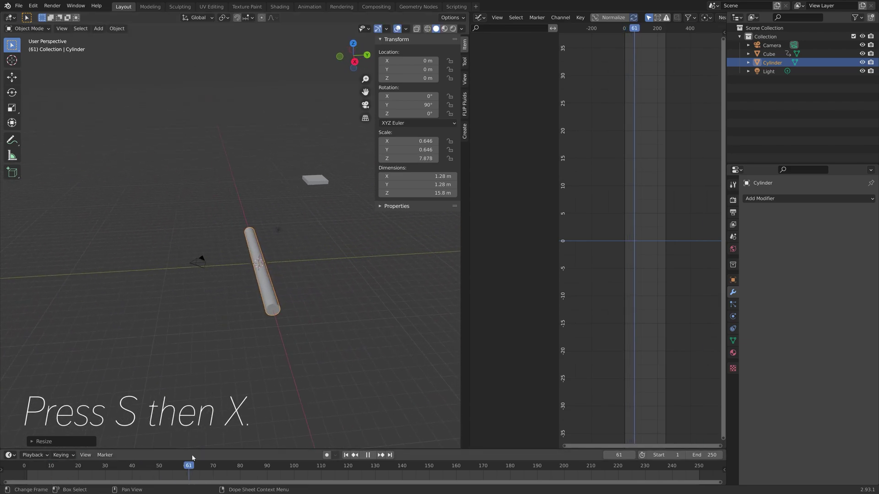
{"action": "key", "text": "space"}
{"action": "middle_click_drag", "start_coordinate": [352, 366], "coordinate": [375, 309]}
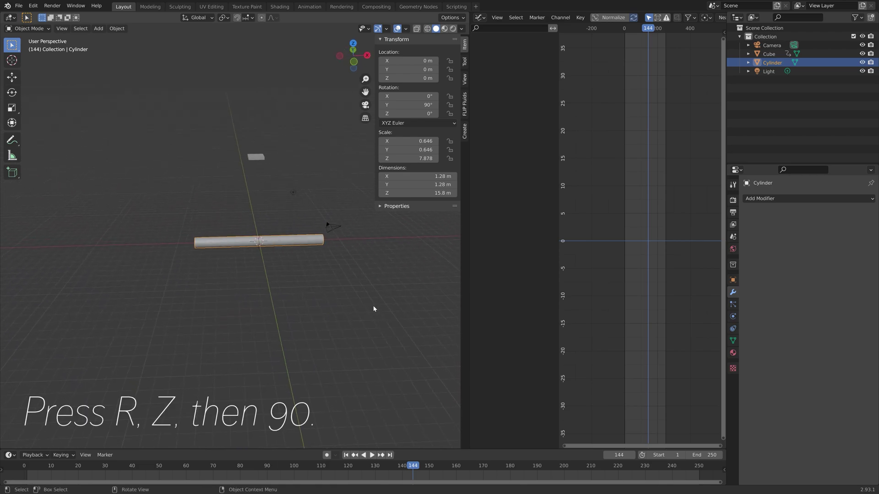
Step: Rotate the rod 90° about Z, then return to frame 1 in front view
{"action": "key", "text": "r"}
{"action": "type", "text": "z"}
{"action": "type", "text": "90"}
{"action": "key", "text": "Return"}
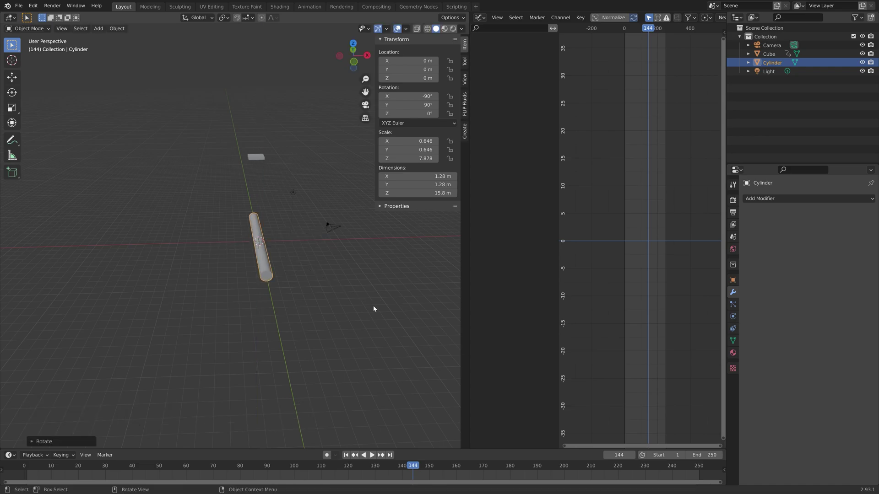
{"action": "left_click_drag", "start_coordinate": [203, 467], "coordinate": [541, 460]}
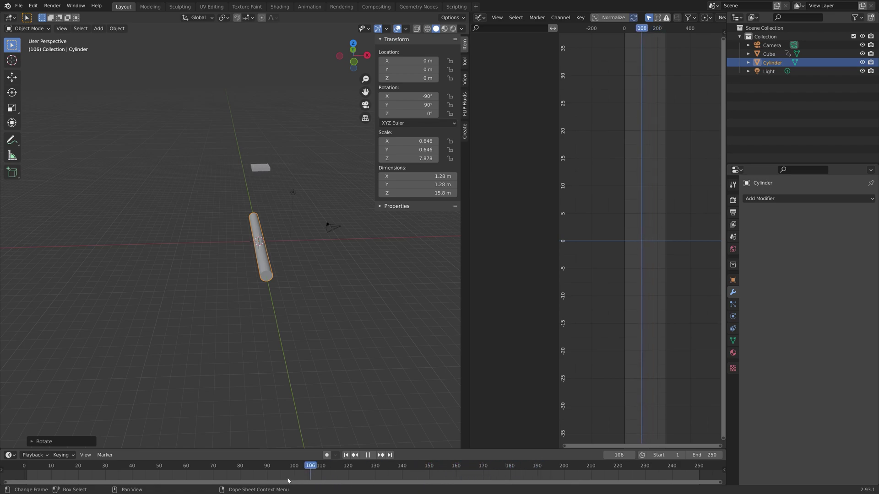
{"action": "left_click", "coordinate": [367, 455]}
{"action": "left_click", "coordinate": [346, 455]}
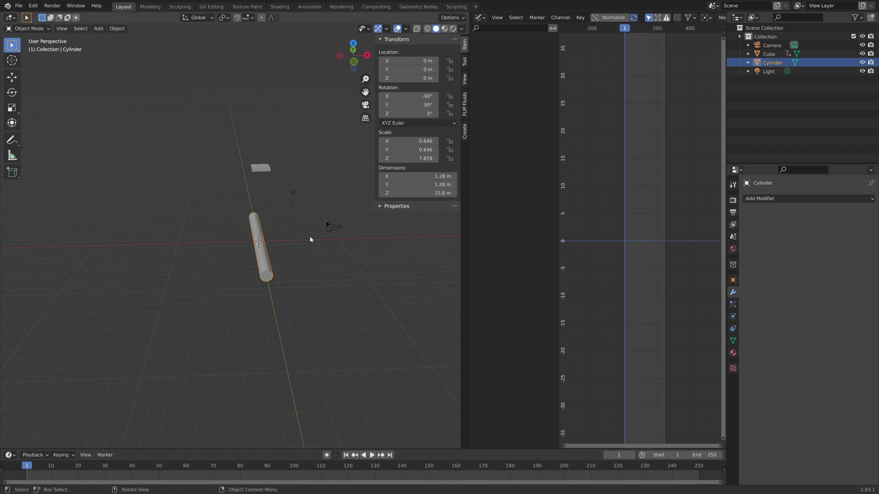
{"action": "key", "text": "KP_1"}
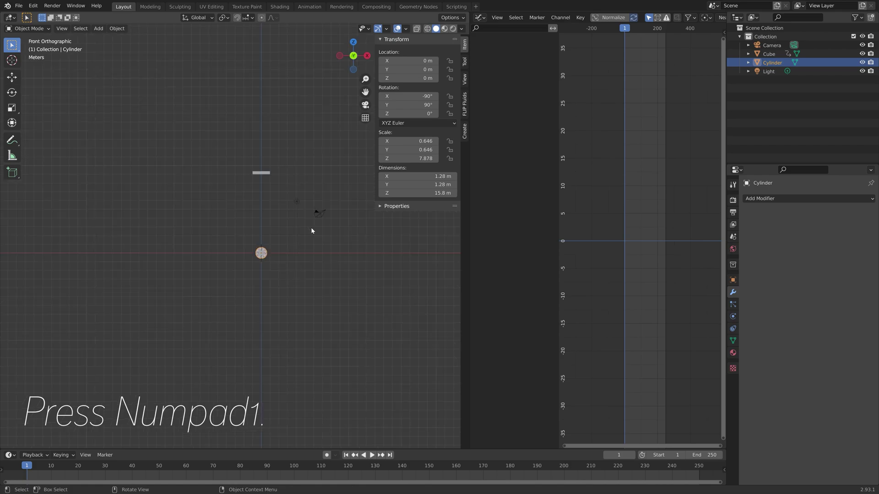
Step: Back at frame 1, move the rod up and left toward X −2.23 m, Z 6.73 m
{"action": "left_click_drag", "start_coordinate": [54, 466], "coordinate": [324, 466]}
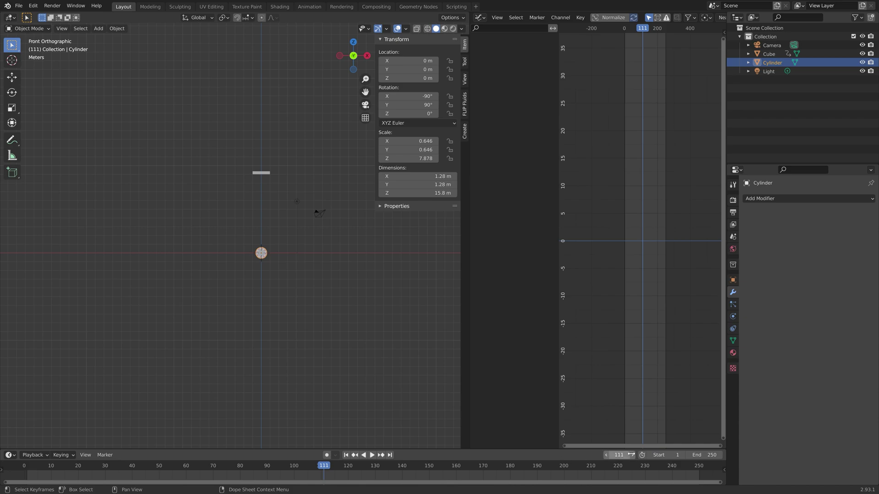
{"action": "left_click", "coordinate": [345, 455]}
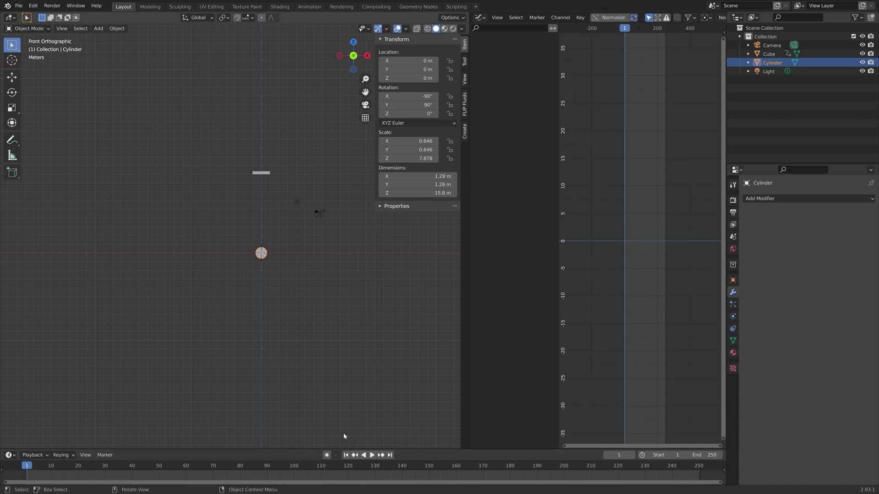
{"action": "key", "text": "g"}
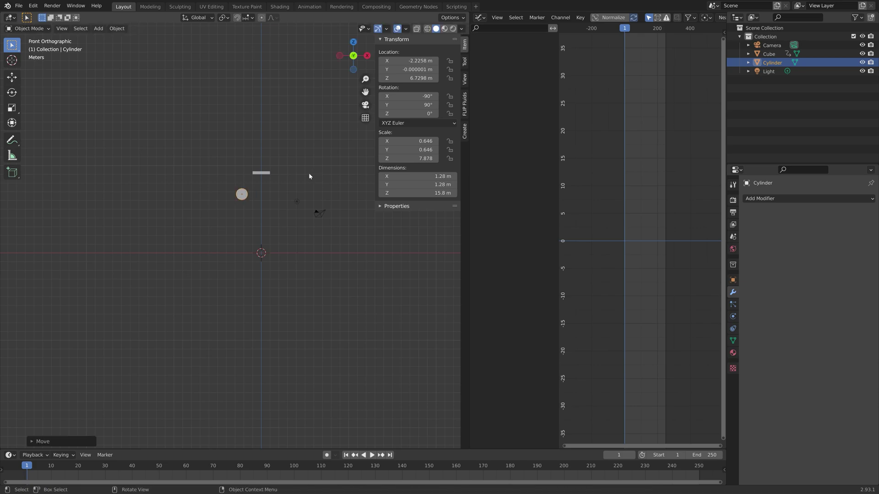
Step: Duplicate the rod and place the copy directly below it
{"action": "key", "text": "shift+d"}
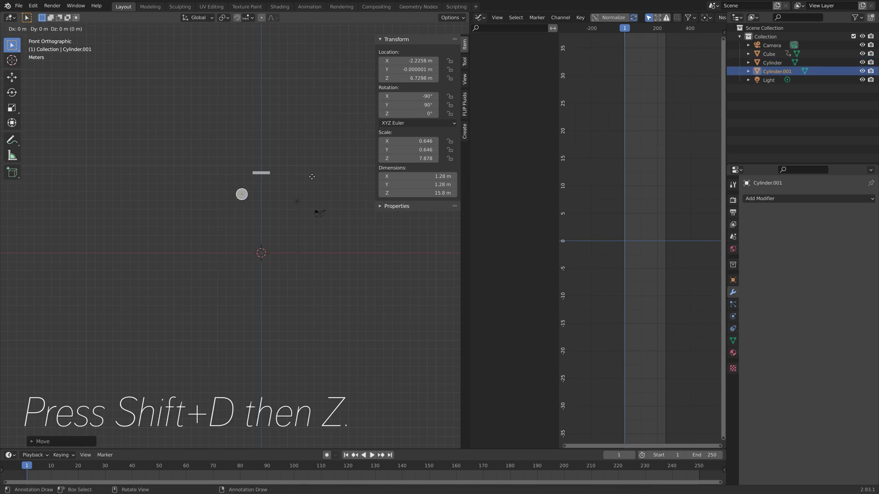
{"action": "key", "text": "z"}
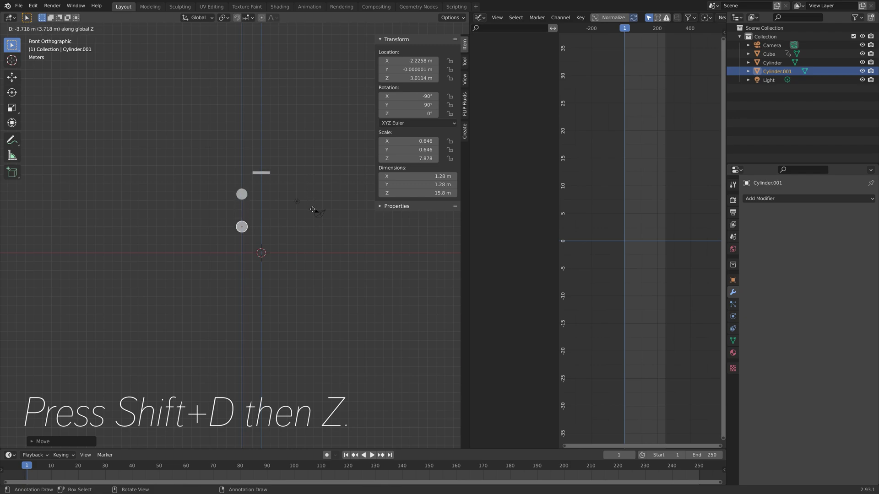
{"action": "left_click", "coordinate": [314, 211]}
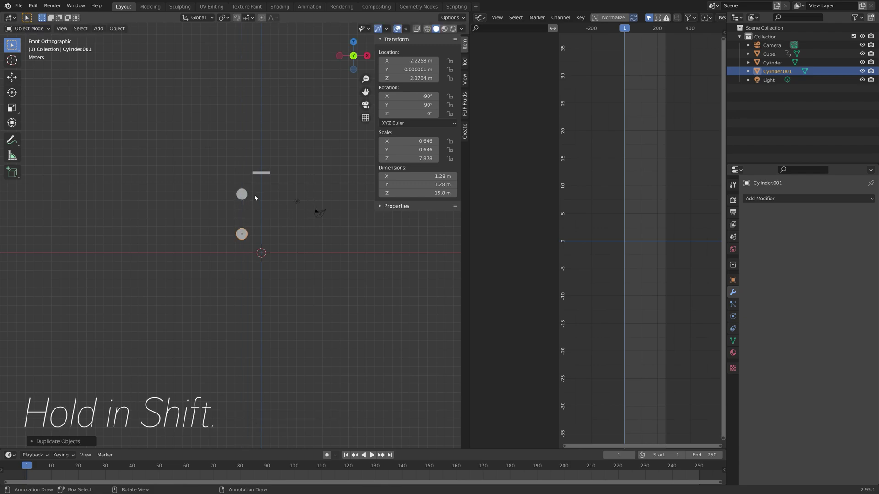
Step: Duplicate both rods to the right along X and lower the new pair slightly
{"action": "left_click", "coordinate": [244, 196], "text": "shift"}
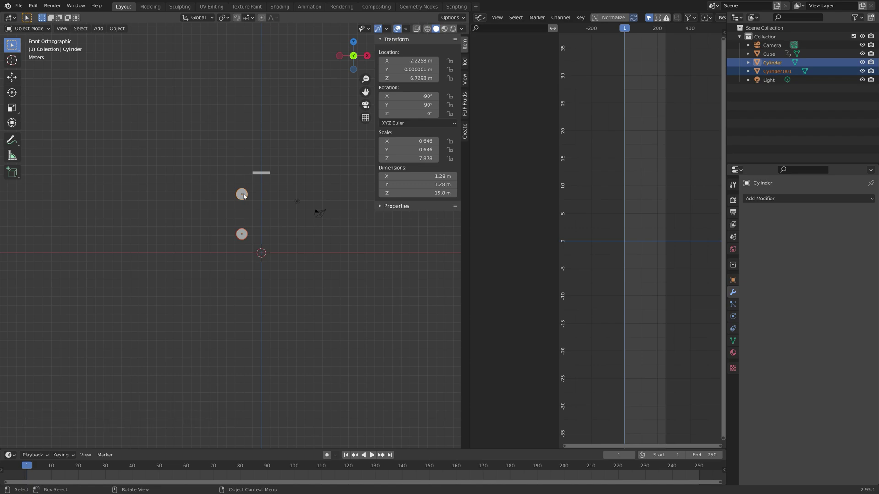
{"action": "key", "text": "shift+d"}
{"action": "key", "text": "x"}
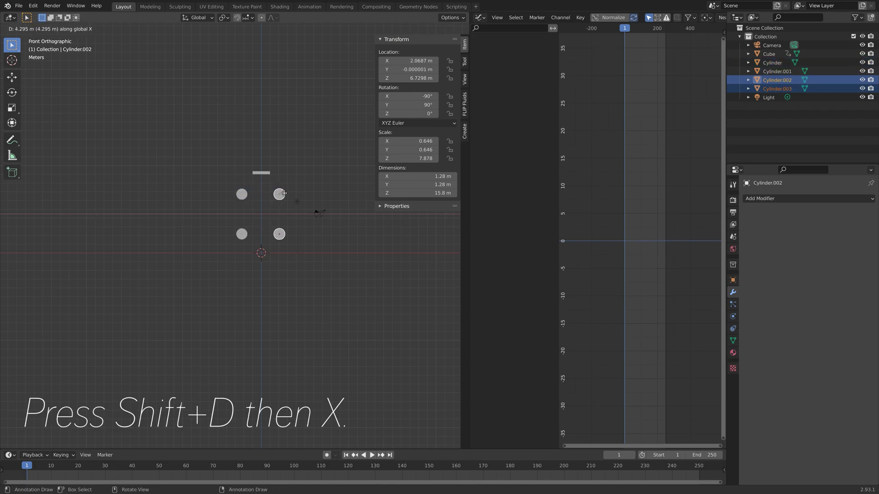
{"action": "left_click", "coordinate": [284, 193]}
{"action": "key", "text": "g"}
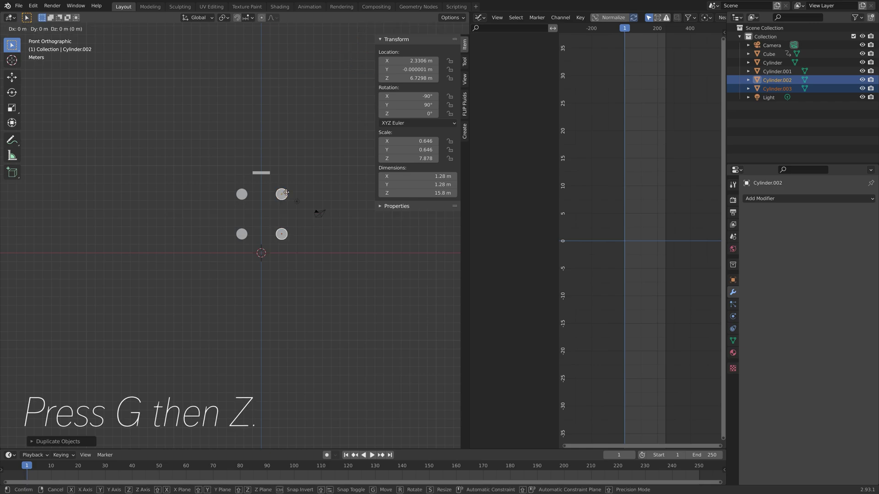
{"action": "key", "text": "z"}
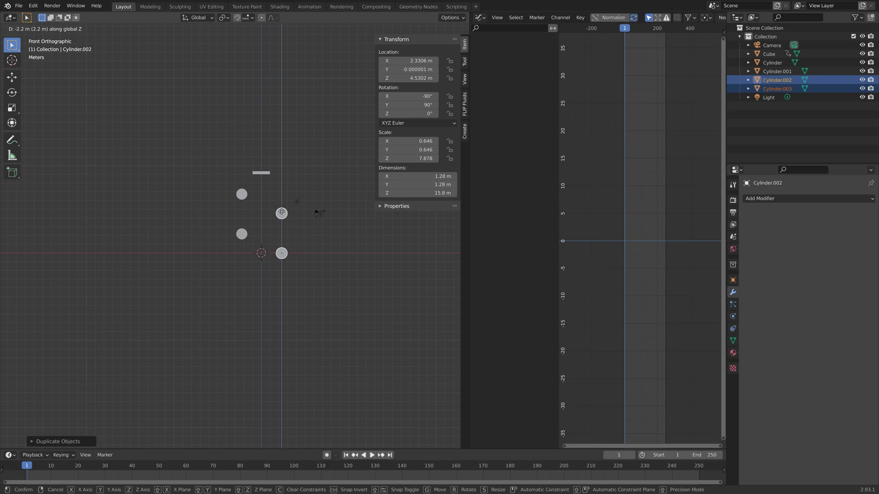
{"action": "left_click", "coordinate": [281, 214]}
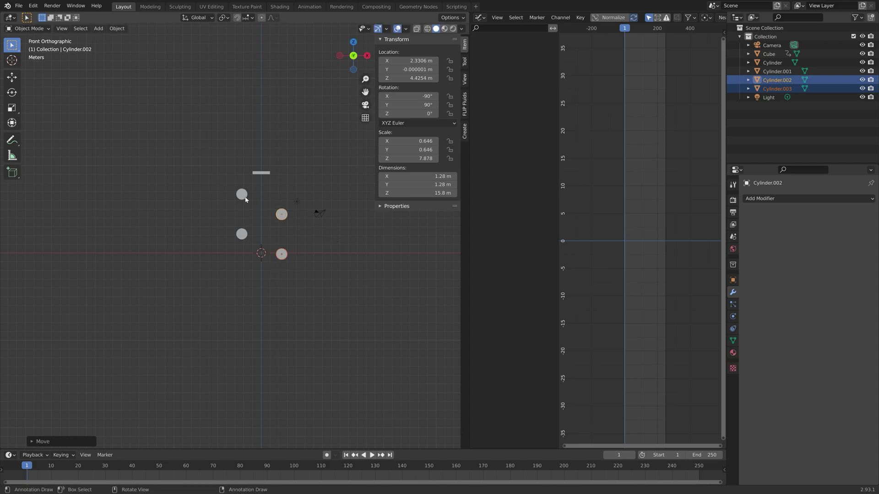
Step: Select all four rods and shorten them along Y to 11.5 m
{"action": "left_click", "coordinate": [243, 196]}
{"action": "middle_click_drag", "start_coordinate": [244, 195], "coordinate": [152, 200]}
{"action": "middle_click_drag", "start_coordinate": [199, 177], "coordinate": [304, 235]}
{"action": "left_click", "coordinate": [304, 231], "text": "shift"}
{"action": "left_click", "coordinate": [216, 243], "text": "shift"}
{"action": "left_click", "coordinate": [322, 248], "text": "shift"}
{"action": "key", "text": "s"}
{"action": "key", "text": "y"}
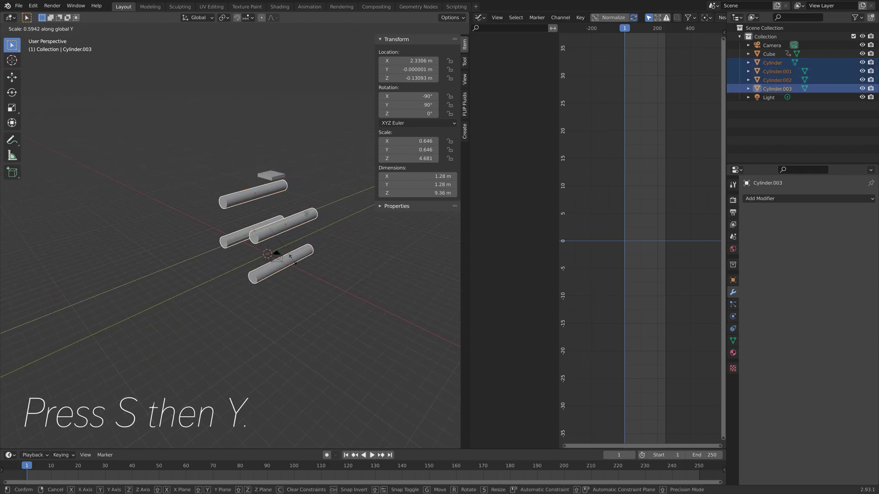
{"action": "left_click", "coordinate": [359, 260]}
{"action": "middle_click_drag", "start_coordinate": [359, 259], "coordinate": [261, 408]}
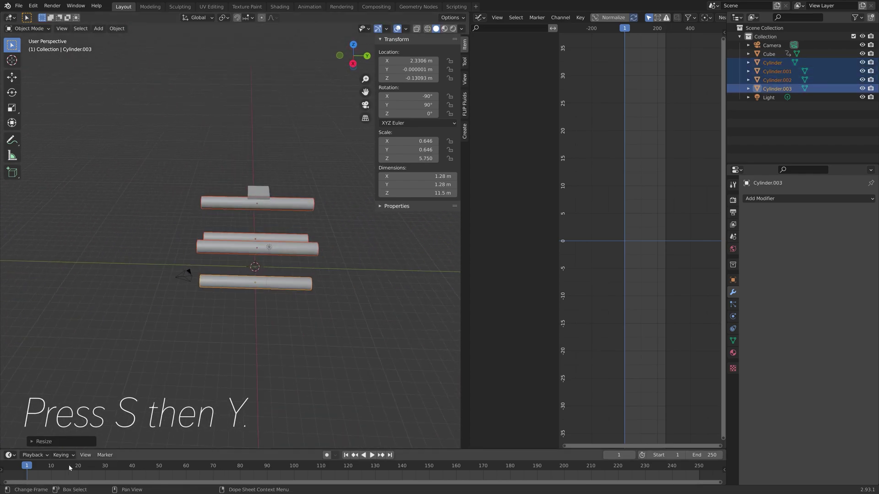
{"action": "key", "text": "space"}
{"action": "key", "text": "space"}
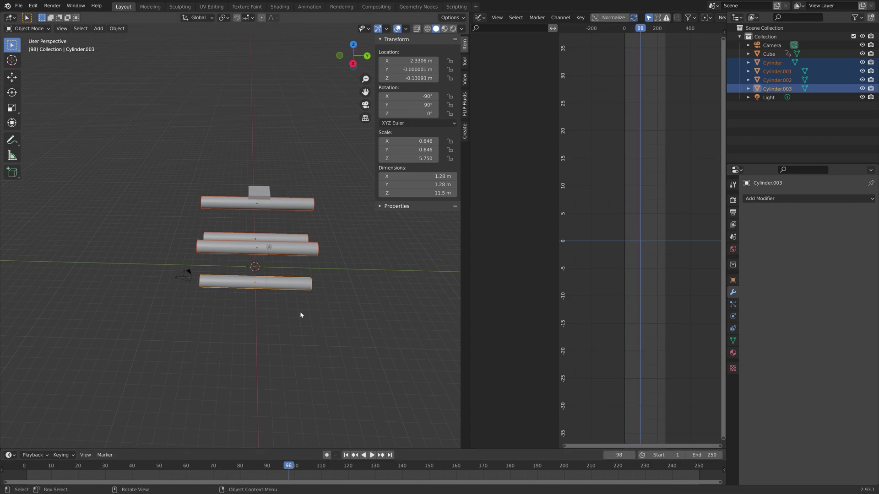
Step: Shift the rods along Y to 3.7192 m and preview the animation from frame 43
{"action": "key", "text": "g"}
{"action": "key", "text": "y"}
{"action": "left_click", "coordinate": [341, 318]}
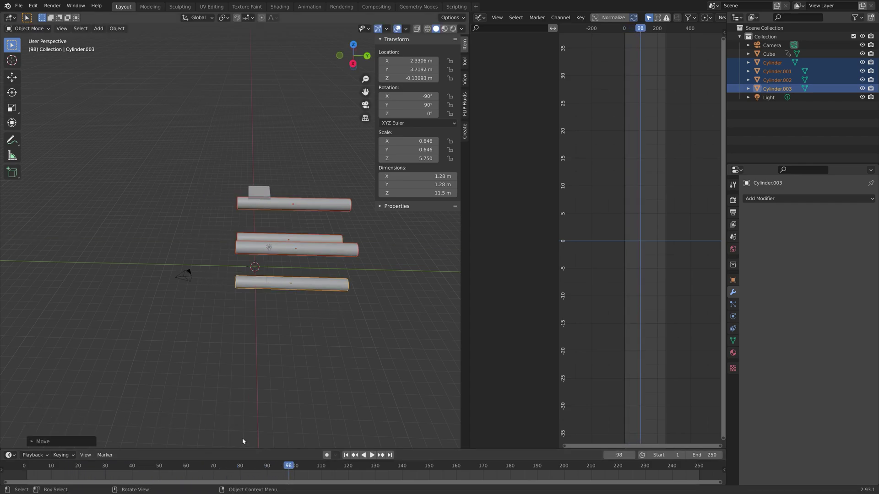
{"action": "left_click_drag", "start_coordinate": [256, 466], "coordinate": [140, 465]}
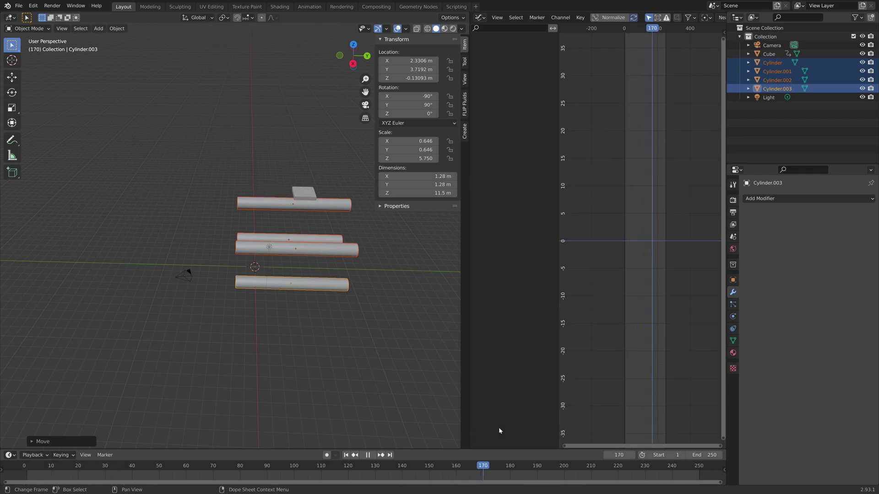
{"action": "key", "text": "space"}
{"action": "middle_click_drag", "start_coordinate": [348, 257], "coordinate": [404, 212]}
{"action": "scroll", "coordinate": [334, 236], "scroll_direction": "up", "scroll_amount": 3}
{"action": "middle_click_drag", "start_coordinate": [312, 236], "coordinate": [234, 198]}
Step: At frame 1, insert a location keyframe on each of the four cylinders
{"action": "left_click", "coordinate": [233, 197]}
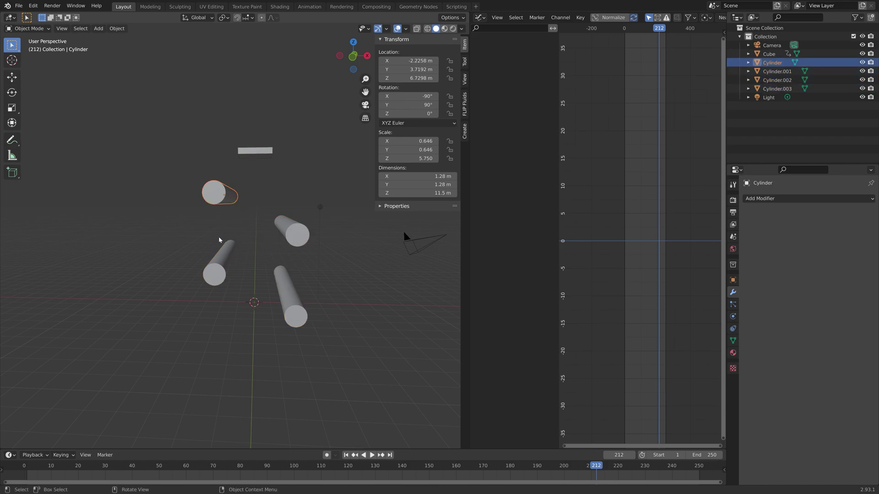
{"action": "left_click", "coordinate": [347, 456]}
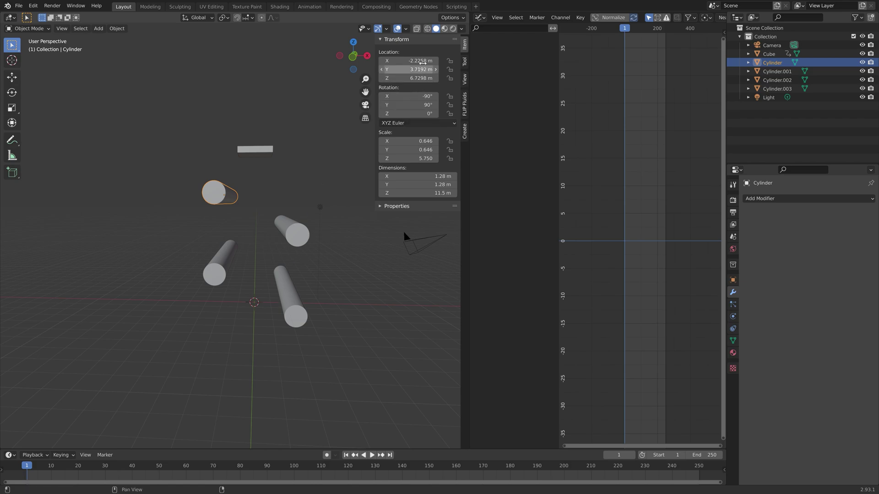
{"action": "key", "text": "i"}
{"action": "left_click", "coordinate": [219, 265]}
{"action": "key", "text": "i"}
{"action": "left_click", "coordinate": [296, 231]}
{"action": "key", "text": "i"}
{"action": "left_click", "coordinate": [292, 298]}
{"action": "key", "text": "i"}
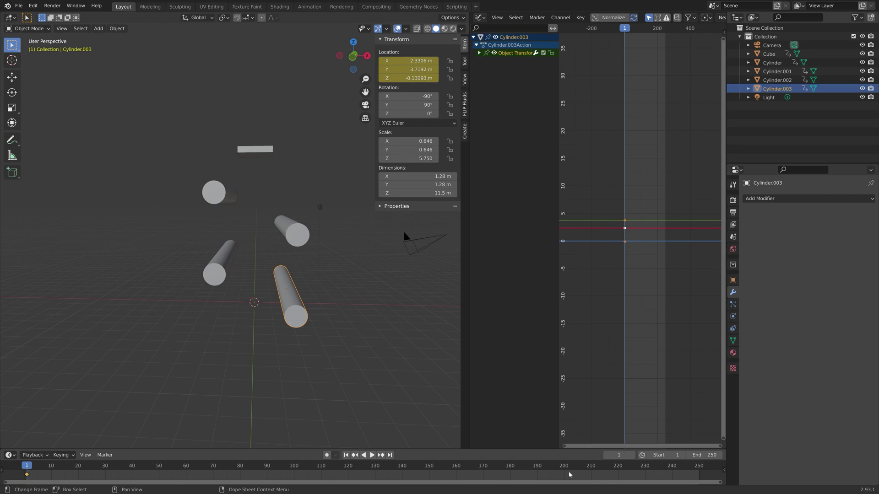
Step: At frame 81, move Cylinder.003 to X -2.2258 and keyframe its location
{"action": "left_click", "coordinate": [618, 455]}
{"action": "type", "text": "+80"}
{"action": "key", "text": "Return"}
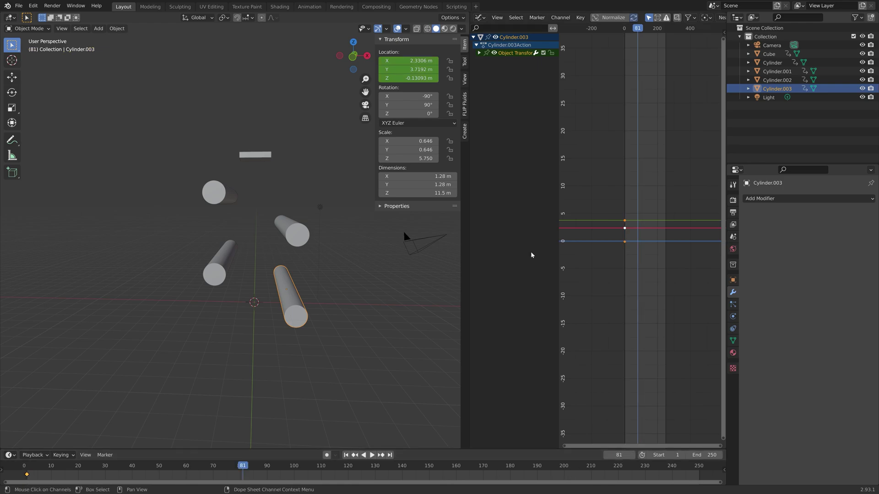
{"action": "left_click", "coordinate": [407, 61]}
{"action": "type", "text": "-2.22581"}
{"action": "key", "text": "Return"}
{"action": "key", "text": "i"}
Step: Set the upper right cylinder's X location to -2.2258 as well
{"action": "left_click", "coordinate": [293, 231]}
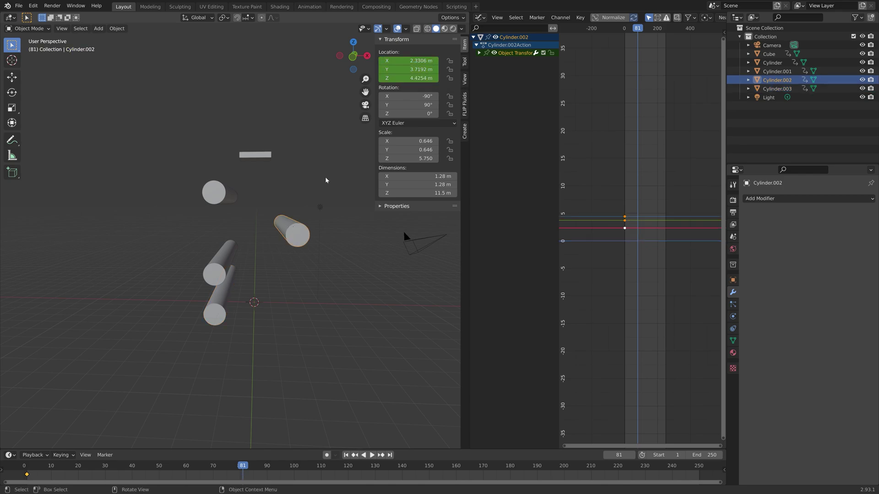
{"action": "left_click", "coordinate": [408, 60]}
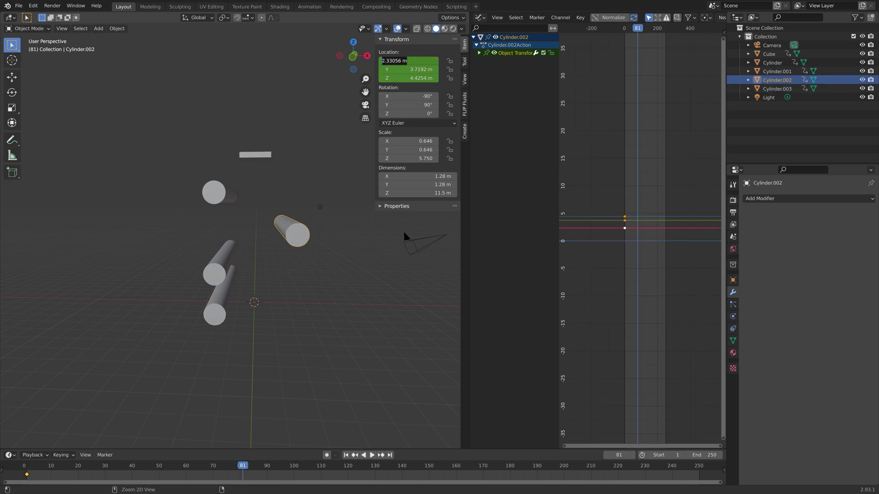
{"action": "type", "text": "-2.2258"}
{"action": "key", "text": "Return"}
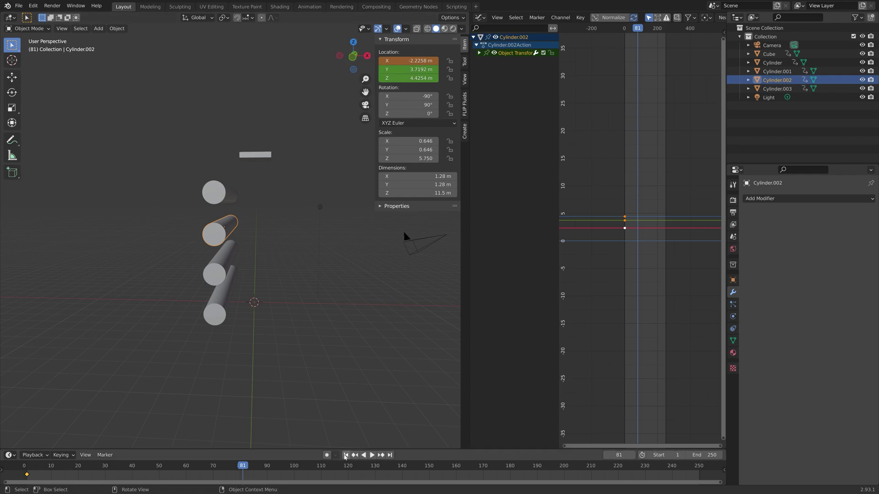
Step: Scrub from frame 1 to frame 81, then play the animation to preview the movement
{"action": "left_click", "coordinate": [346, 455]}
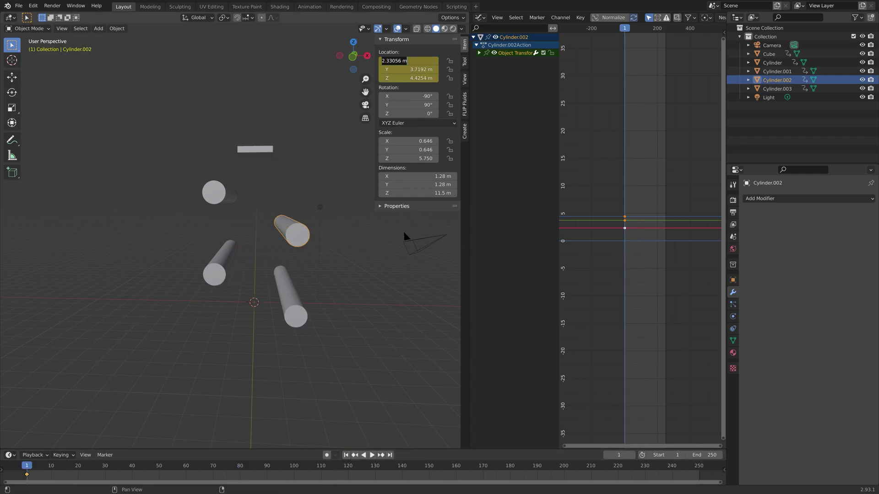
{"action": "left_click", "coordinate": [609, 455]}
{"action": "type", "text": "+80"}
{"action": "key", "text": "Return"}
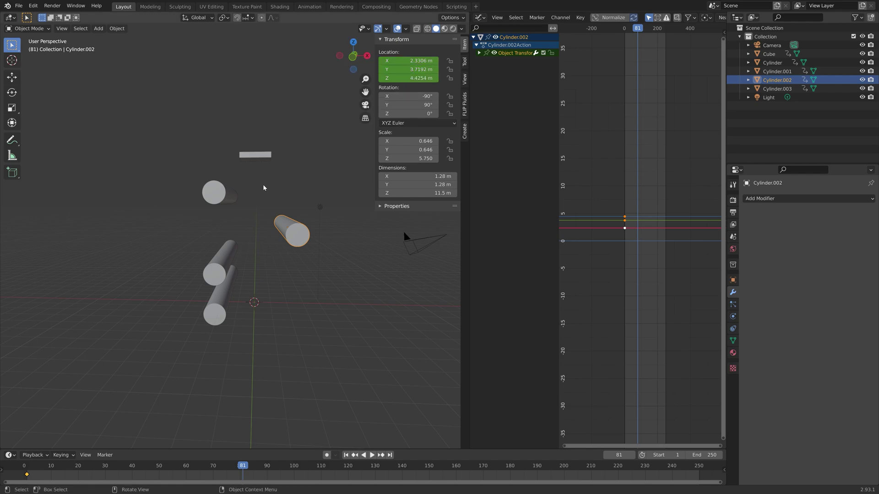
{"action": "middle_click_drag", "start_coordinate": [264, 187], "coordinate": [242, 271]}
{"action": "key", "text": "space"}
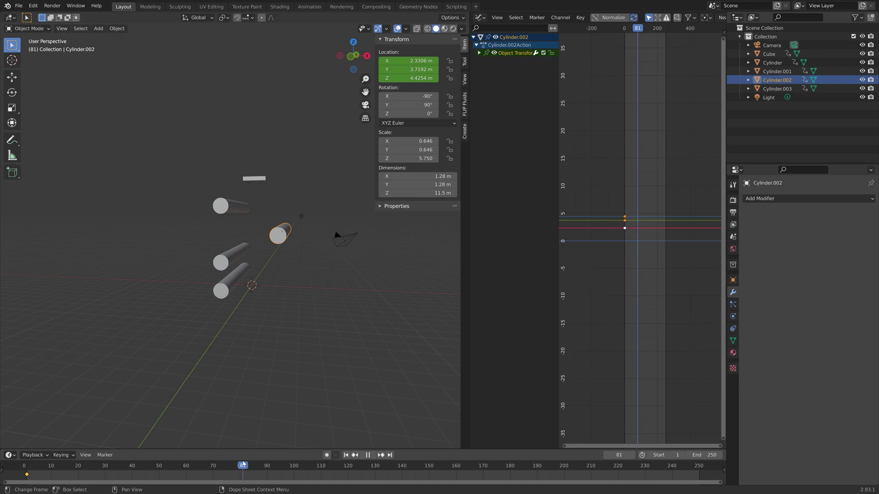
Step: Stop playback, copy Cylinder.003's X location, paste it into Cylinder and keyframe it at frame 81
{"action": "key", "text": "space"}
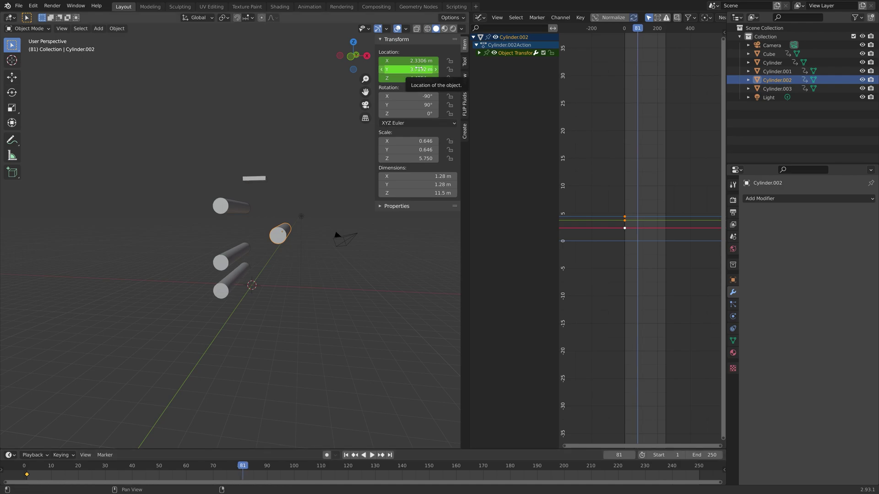
{"action": "left_click", "coordinate": [242, 269]}
{"action": "middle_click_drag", "start_coordinate": [263, 265], "coordinate": [281, 265]}
{"action": "left_click", "coordinate": [409, 61]}
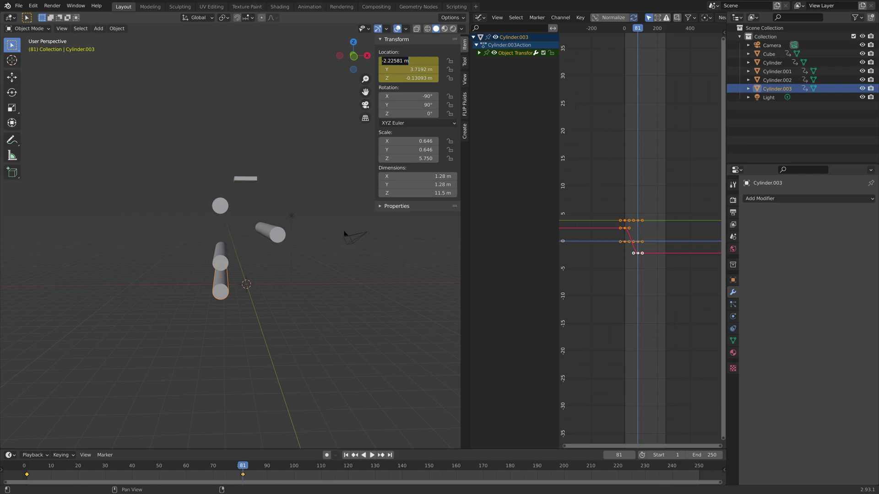
{"action": "key", "text": "Escape"}
{"action": "left_click", "coordinate": [271, 233]}
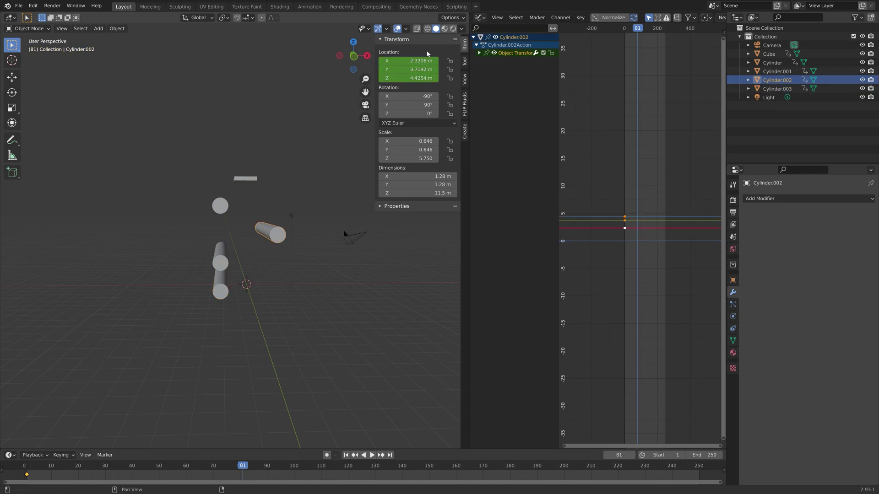
{"action": "left_click", "coordinate": [424, 61]}
{"action": "key", "text": "ctrl+c"}
{"action": "key", "text": "Escape"}
{"action": "key", "text": "ctrl+z"}
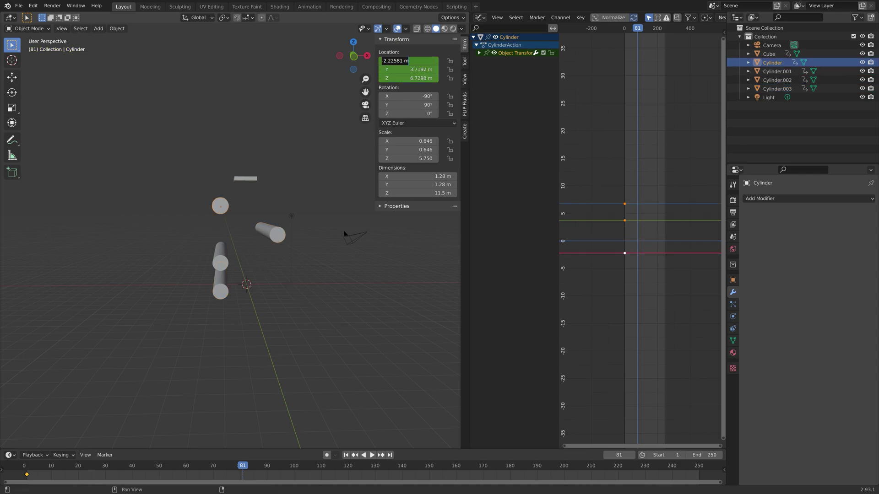
{"action": "key", "text": "ctrl+v"}
{"action": "key", "text": "i"}
Step: Paste the X value into Cylinder.001 and Cylinder.002, keyframing them and Cylinder.003 at frame 81
{"action": "left_click", "coordinate": [220, 257]}
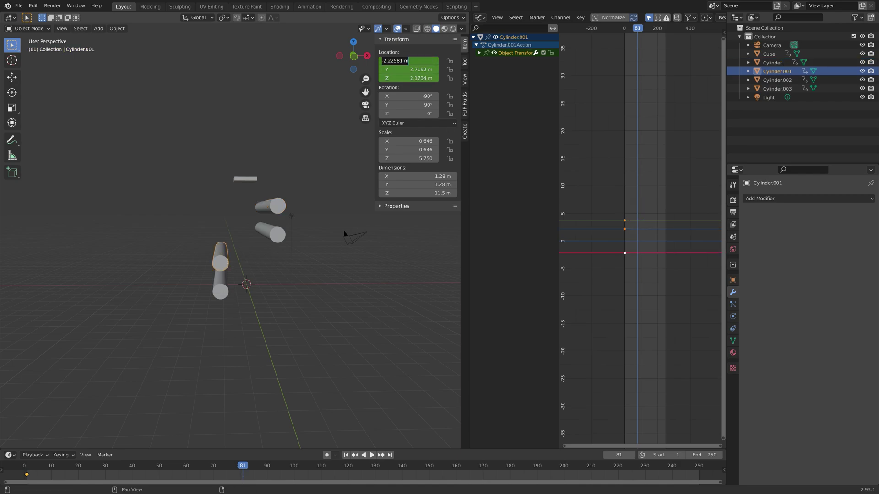
{"action": "key", "text": "ctrl+v"}
{"action": "key", "text": "i"}
{"action": "left_click", "coordinate": [220, 280]}
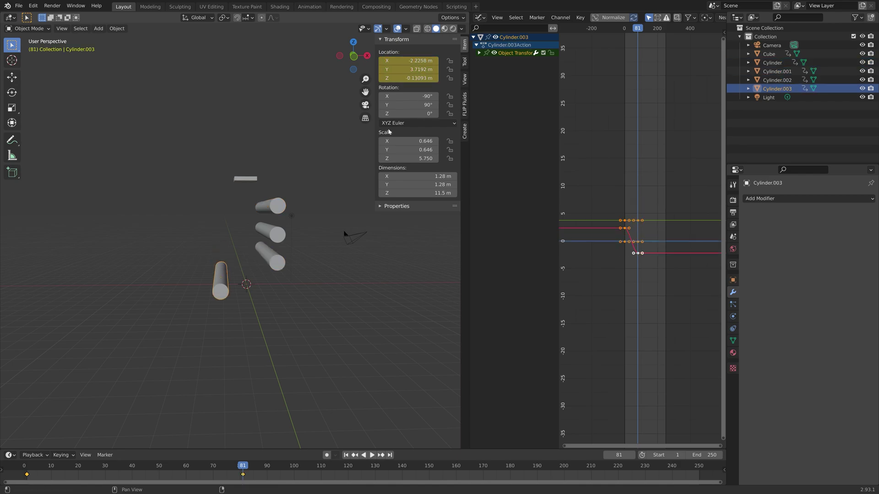
{"action": "key", "text": "i"}
{"action": "left_click", "coordinate": [273, 235]}
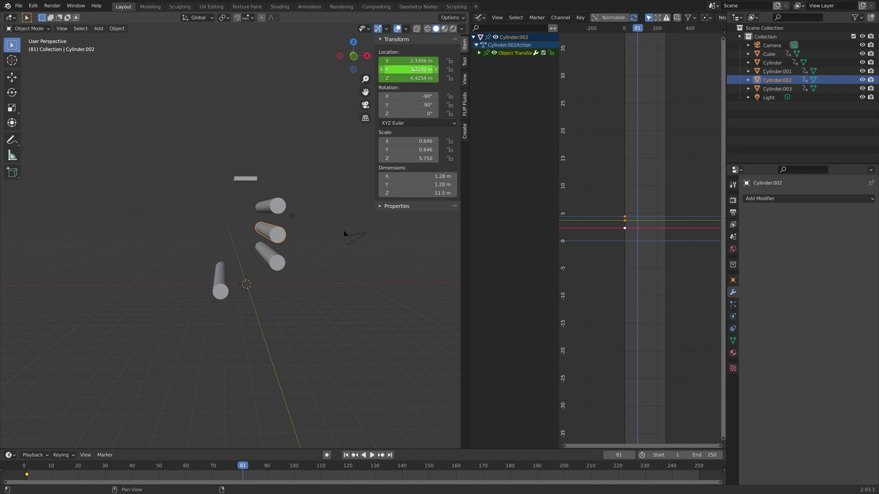
{"action": "key", "text": "ctrl+v"}
{"action": "key", "text": "i"}
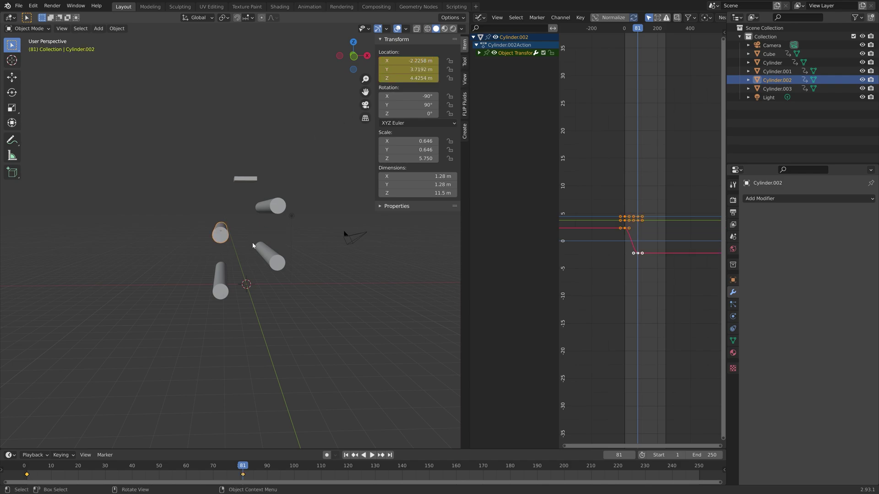
Step: At frame 161, copy X 2.3306 and keyframe it on Cylinder.002 and Cylinder.003
{"action": "key", "text": "Return"}
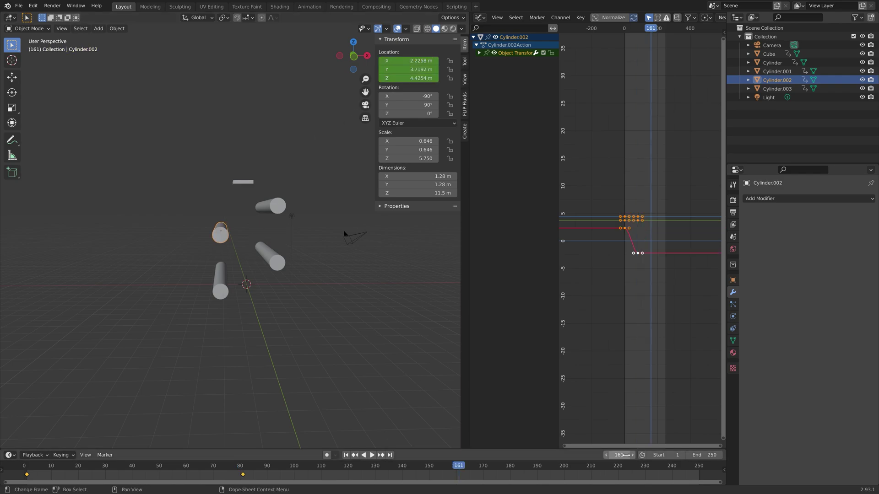
{"action": "left_click", "coordinate": [272, 210]}
{"action": "double_click", "coordinate": [408, 61]}
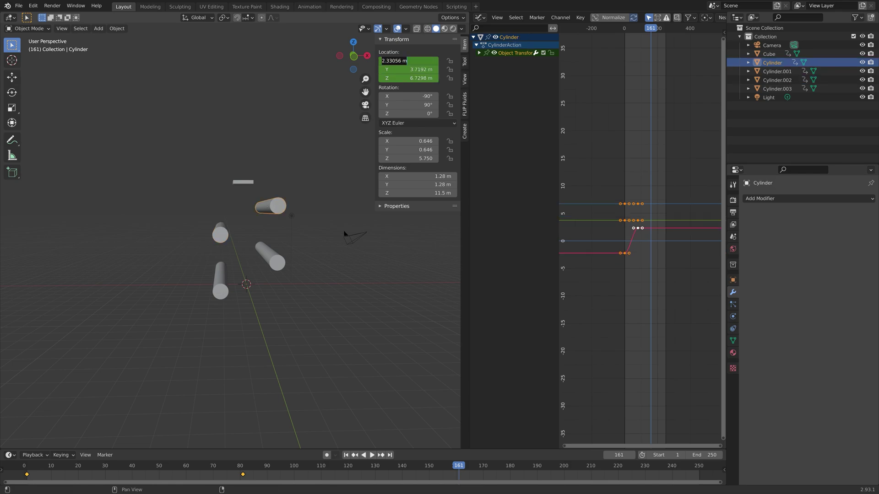
{"action": "key", "text": "ctrl+c"}
{"action": "key", "text": "Escape"}
{"action": "left_click", "coordinate": [220, 233]}
{"action": "key", "text": "ctrl+v"}
{"action": "key", "text": "i"}
{"action": "left_click", "coordinate": [220, 280]}
{"action": "key", "text": "ctrl+v"}
{"action": "key", "text": "i"}
Step: Scrub between frames 81, 161 and 151 to check the cylinders' motion
{"action": "left_click", "coordinate": [242, 466]}
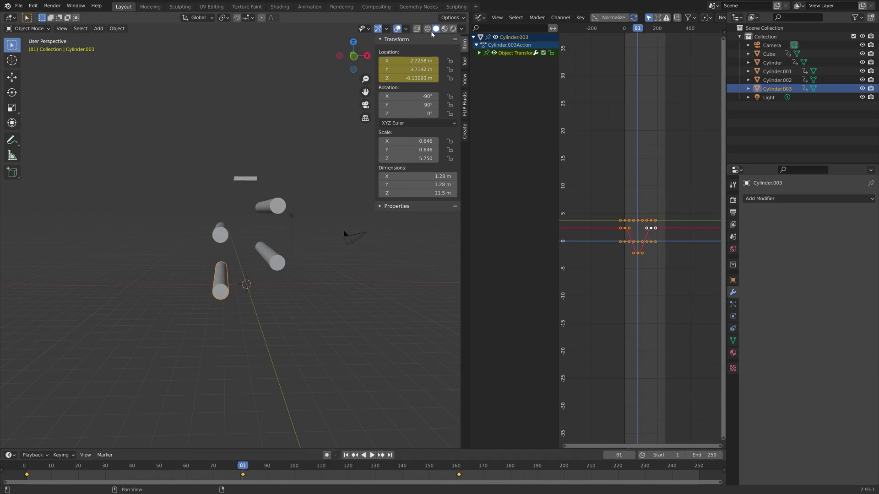
{"action": "double_click", "coordinate": [408, 61]}
{"action": "key", "text": "Escape"}
{"action": "left_click", "coordinate": [459, 466]}
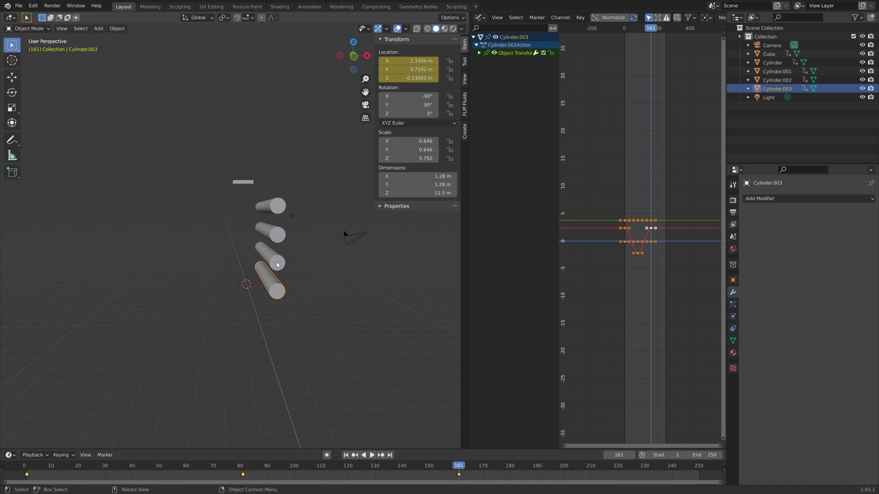
{"action": "mouse_move", "coordinate": [459, 467]}
{"action": "left_mouse_down"}
{"action": "mouse_move", "coordinate": [432, 467]}
{"action": "mouse_move", "coordinate": [460, 466]}
{"action": "left_mouse_up"}
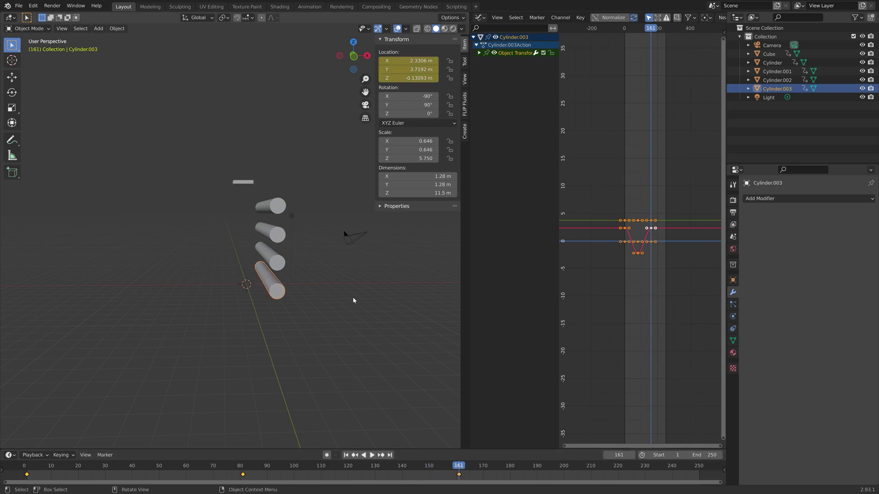
Step: Set Cylinder.001 and Cylinder to X -2.2258 and keyframe both at frame 161
{"action": "left_click", "coordinate": [279, 260]}
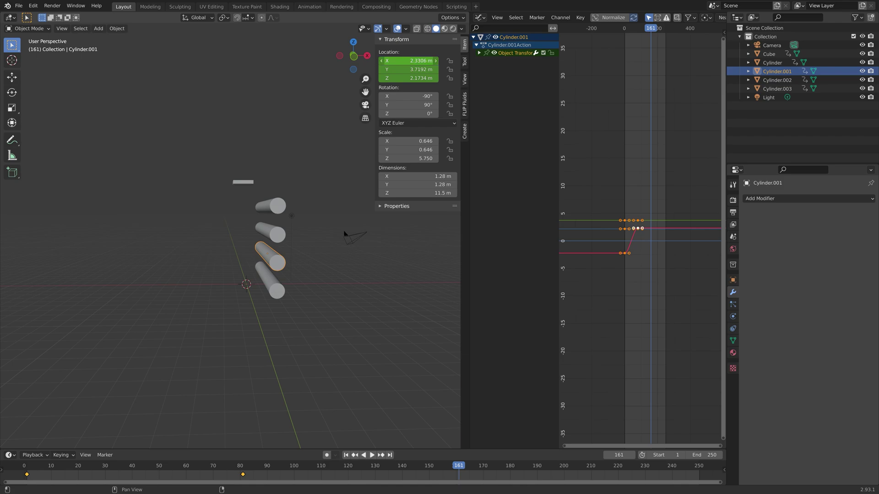
{"action": "left_click", "coordinate": [413, 60]}
{"action": "type", "text": "-2.2258"}
{"action": "key", "text": "Return"}
{"action": "key", "text": "i"}
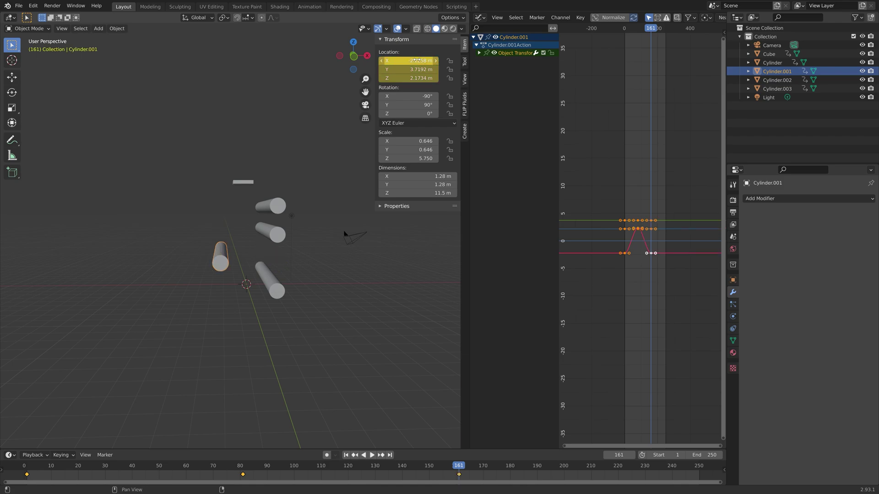
{"action": "left_click", "coordinate": [772, 63]}
{"action": "left_click", "coordinate": [413, 60]}
{"action": "key", "text": "ctrl+v"}
{"action": "key", "text": "Return"}
{"action": "key", "text": "i"}
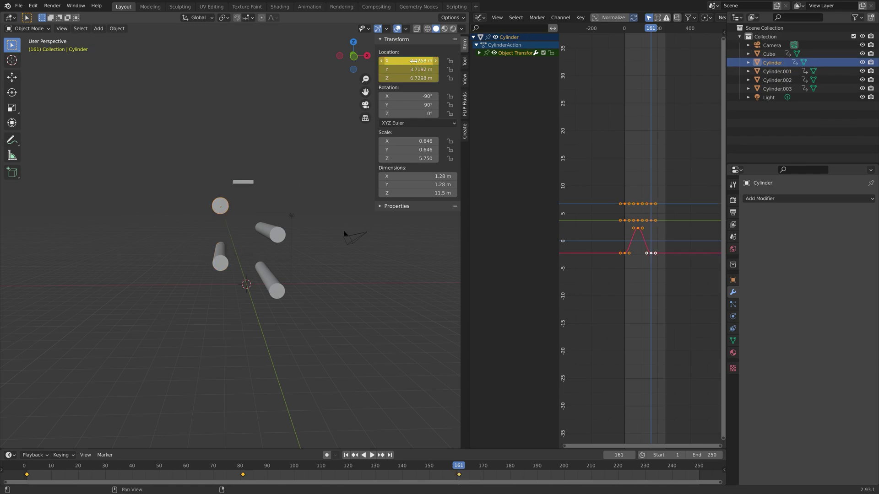
{"action": "left_click", "coordinate": [668, 270]}
Step: Duplicate the first cylinder's keyframes 160 frames later and repeat them with Shift+R
{"action": "left_click_drag", "start_coordinate": [675, 276], "coordinate": [613, 229]}
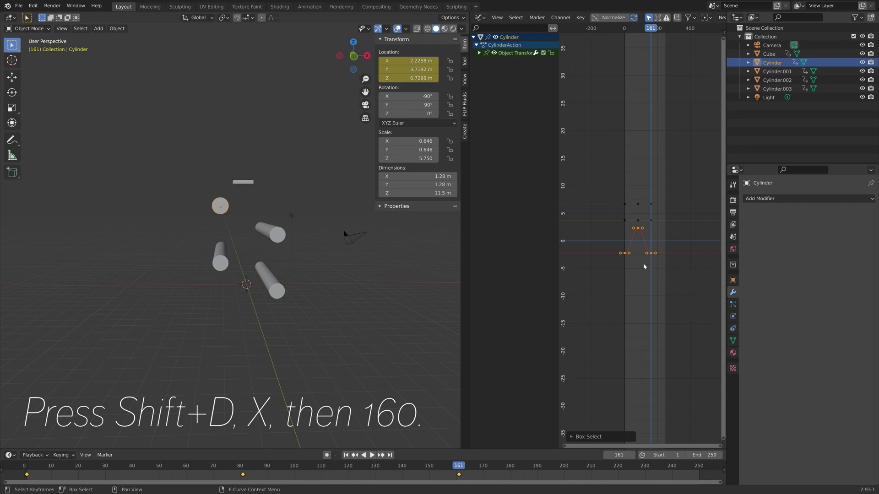
{"action": "scroll", "coordinate": [641, 266], "scroll_direction": "up", "scroll_amount": 4}
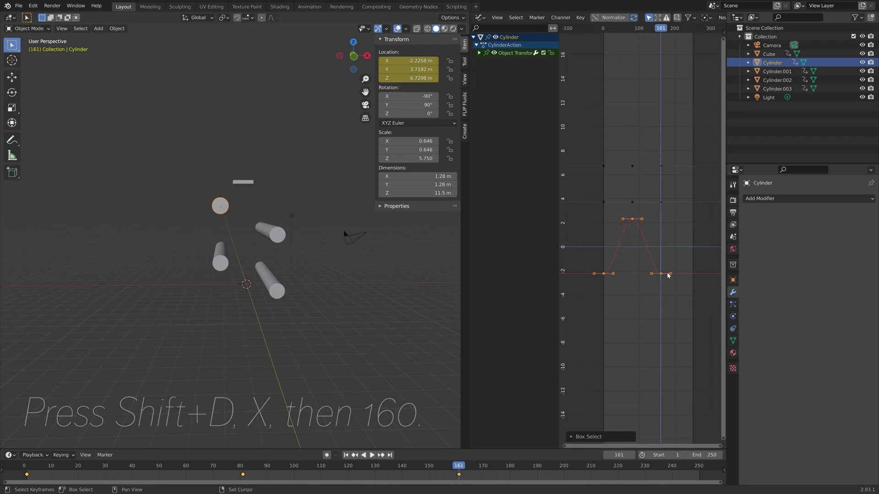
{"action": "key", "text": "shift+d"}
{"action": "type", "text": "x160"}
{"action": "key", "text": "Return"}
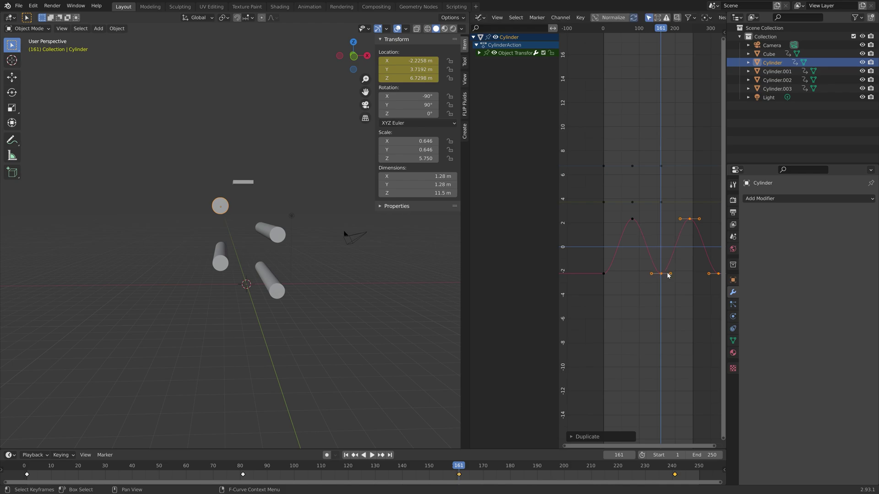
{"action": "scroll", "coordinate": [667, 274], "scroll_direction": "down", "scroll_amount": 5}
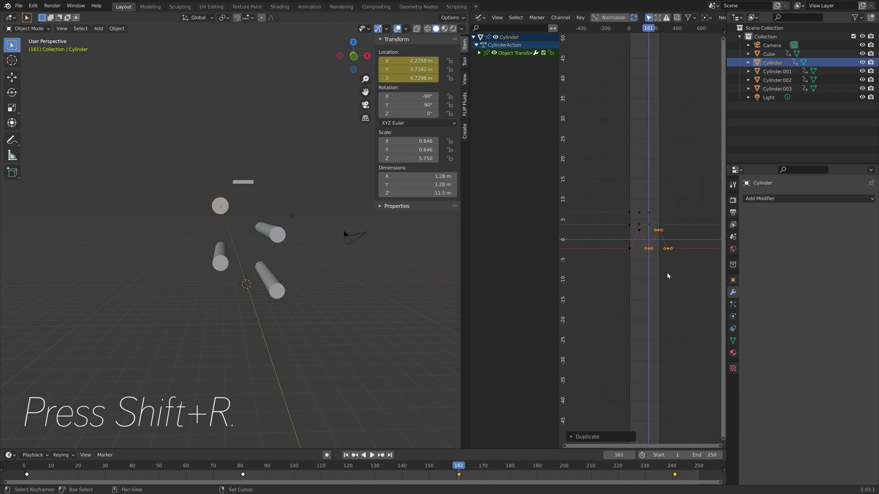
{"action": "key", "text": "shift+r"}
{"action": "key", "text": "shift+r"}
{"action": "key", "text": "shift+r"}
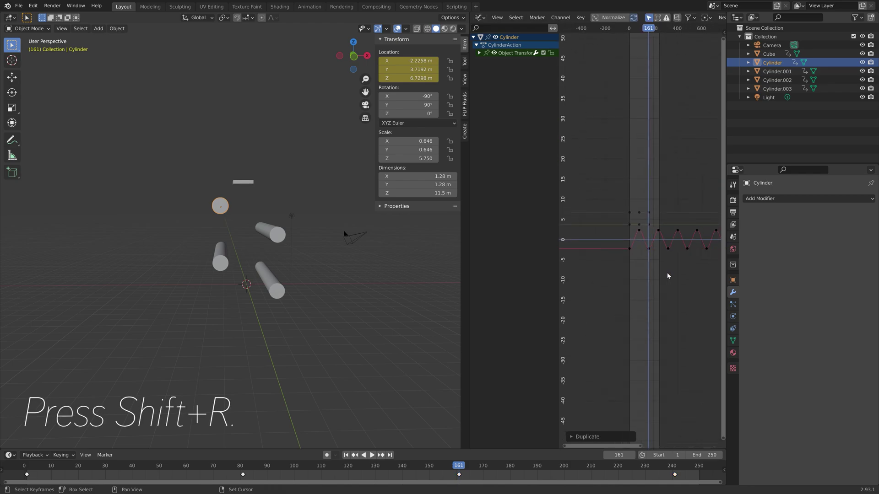
Step: Duplicate Cylinder.001's keyframes further along the timeline and repeat the duplication
{"action": "left_click", "coordinate": [221, 258]}
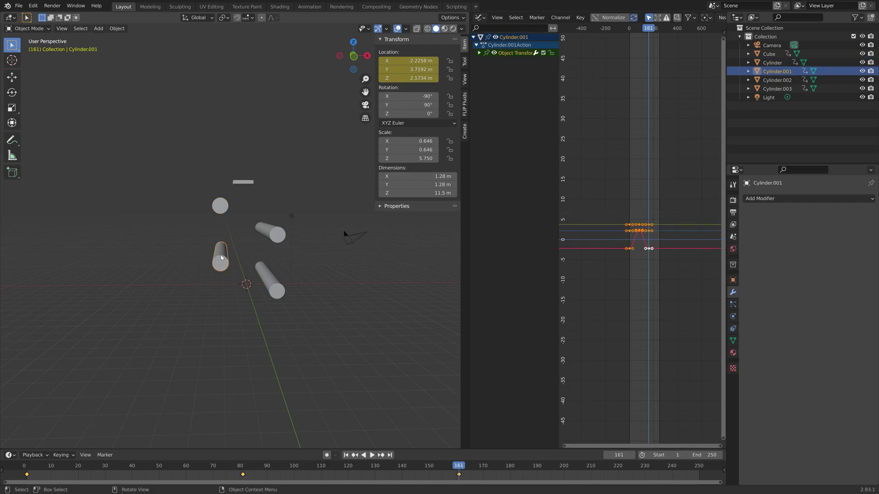
{"action": "key", "text": "Home"}
{"action": "left_click_drag", "start_coordinate": [595, 308], "coordinate": [671, 263]}
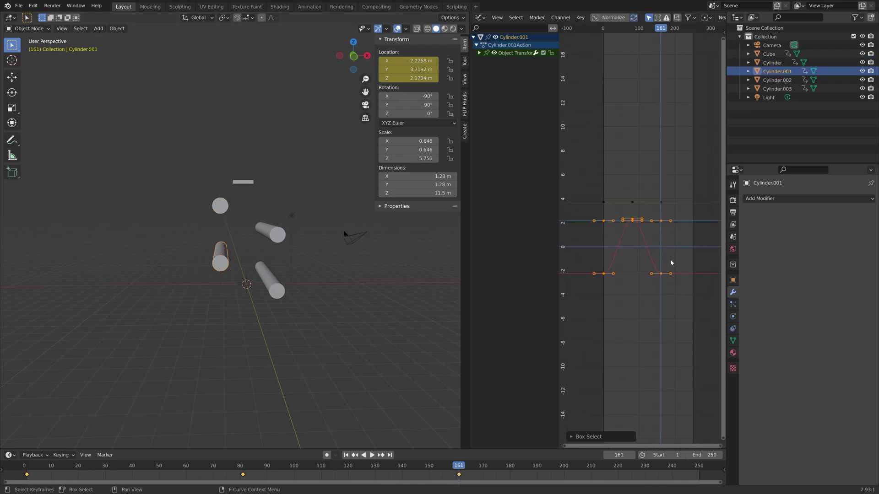
{"action": "key", "text": "shift+d"}
{"action": "left_click", "coordinate": [673, 270]}
{"action": "key", "text": "shift+r"}
{"action": "key", "text": "shift+r"}
{"action": "key", "text": "shift+r"}
{"action": "scroll", "coordinate": [673, 270], "scroll_direction": "down", "scroll_amount": 5}
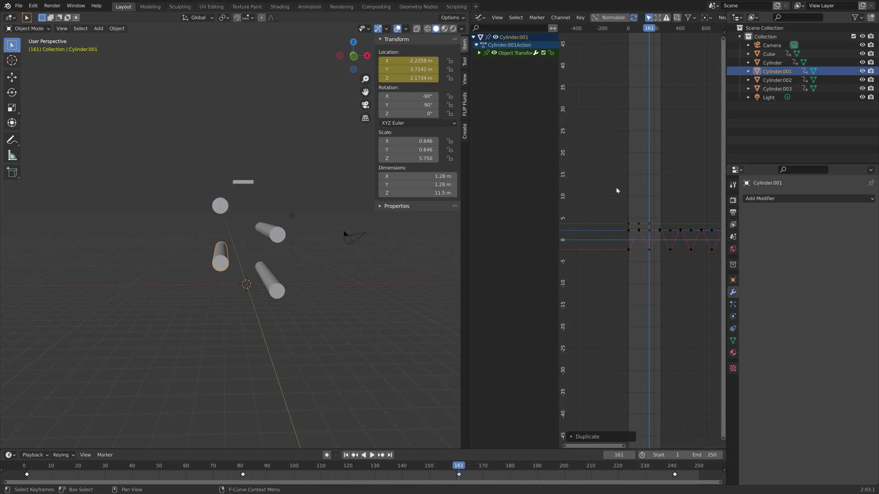
Step: Duplicate the keyframes of Cylinder.002 and Cylinder.003 160 frames later
{"action": "left_click", "coordinate": [270, 231]}
{"action": "key", "text": "Home"}
{"action": "left_click_drag", "start_coordinate": [595, 284], "coordinate": [677, 216]}
{"action": "key", "text": "shift+d"}
{"action": "left_click", "coordinate": [672, 216]}
{"action": "left_click", "coordinate": [269, 277]}
{"action": "left_click_drag", "start_coordinate": [583, 284], "coordinate": [681, 220]}
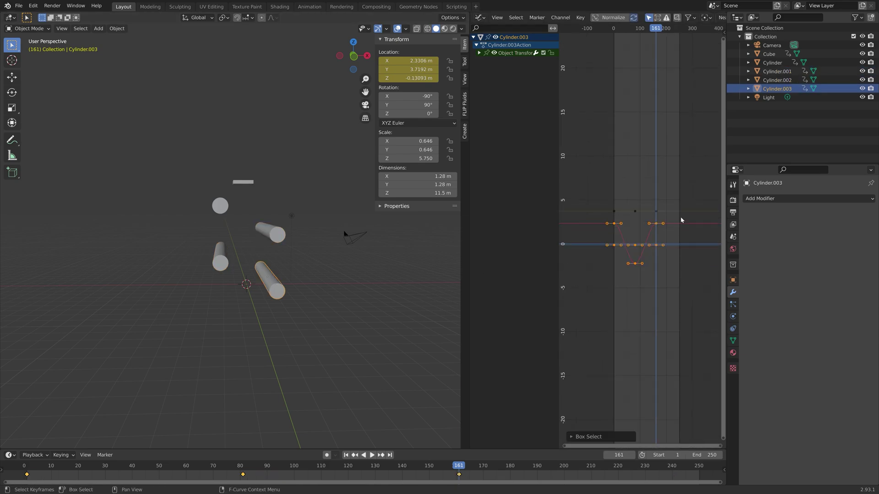
{"action": "key", "text": "shift+d"}
{"action": "left_click", "coordinate": [680, 218]}
Step: Play the animation from an early frame to preview the repeating cylinder motion
{"action": "left_click", "coordinate": [300, 466]}
{"action": "key", "text": "space"}
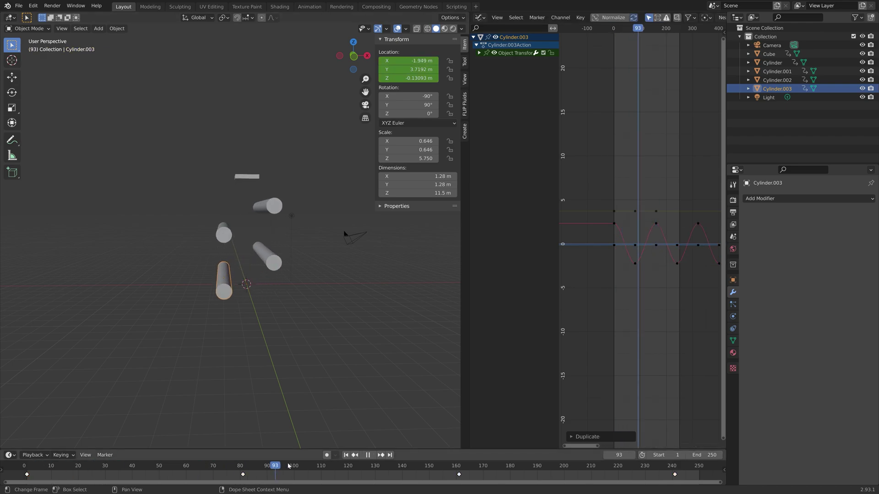
{"action": "key", "text": "space"}
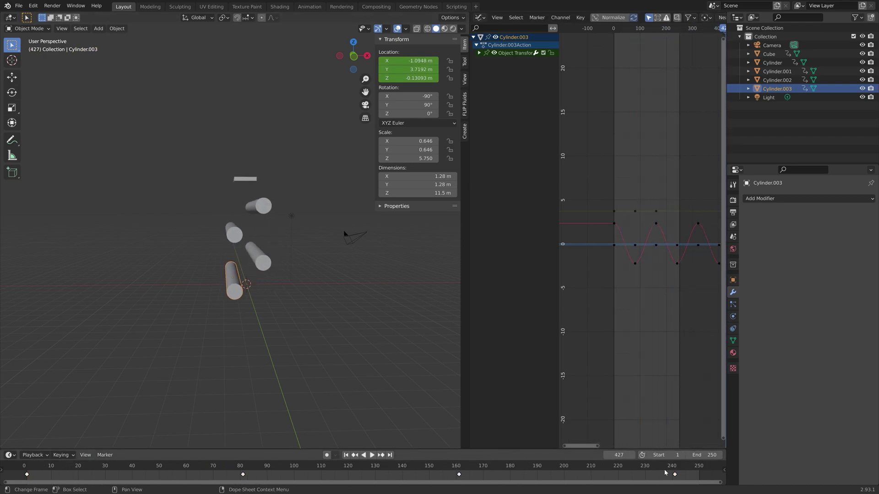
{"action": "scroll", "coordinate": [665, 473], "scroll_direction": "down", "scroll_amount": 5}
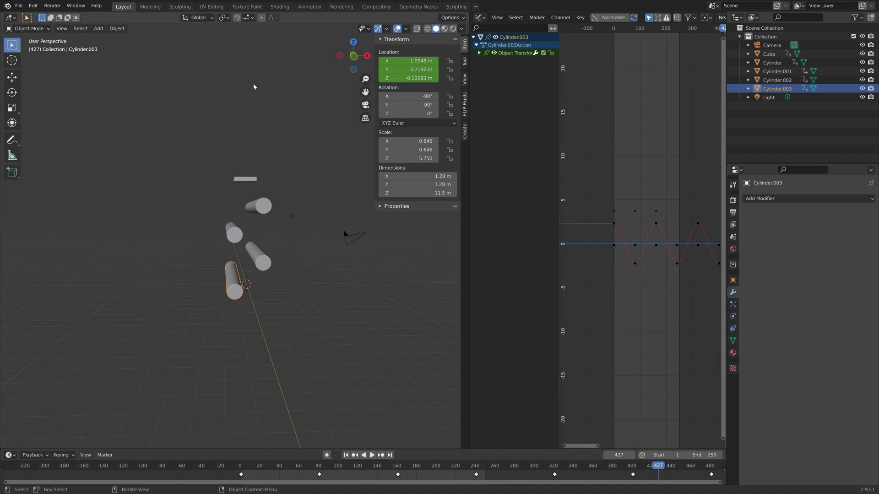
Step: Save the scene as tut.blend with File > Save As, then orbit to a low side view
{"action": "left_click", "coordinate": [19, 6]}
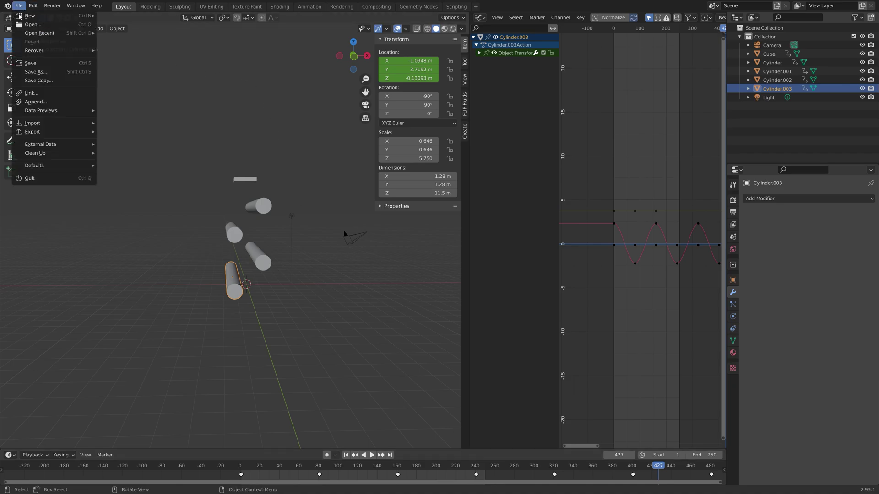
{"action": "left_click", "coordinate": [26, 72]}
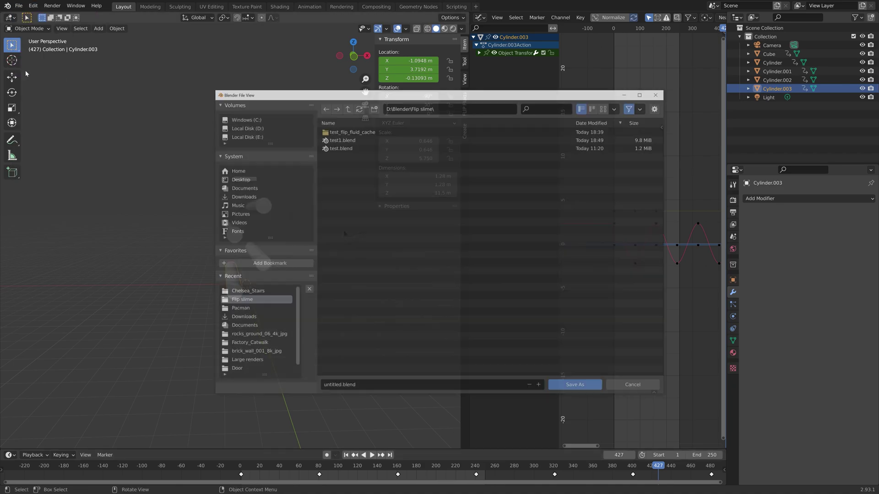
{"action": "left_click", "coordinate": [360, 388]}
{"action": "type", "text": "tu"}
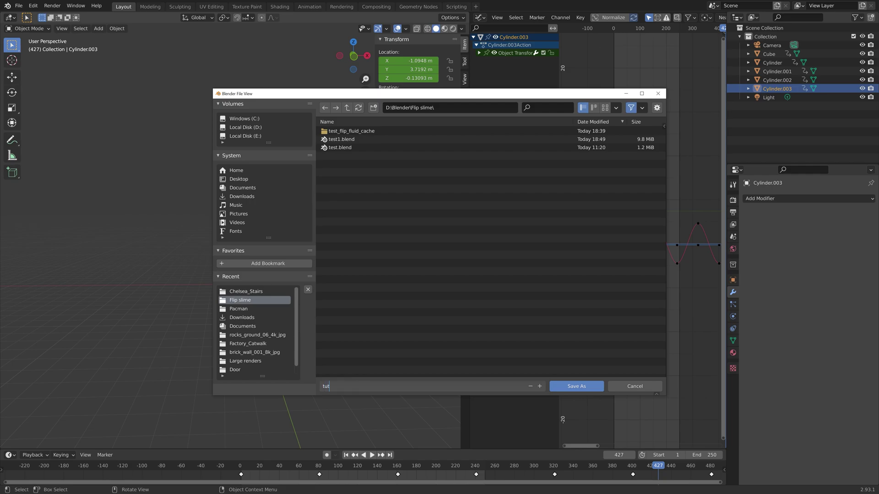
{"action": "type", "text": "t"}
{"action": "key", "text": "Return"}
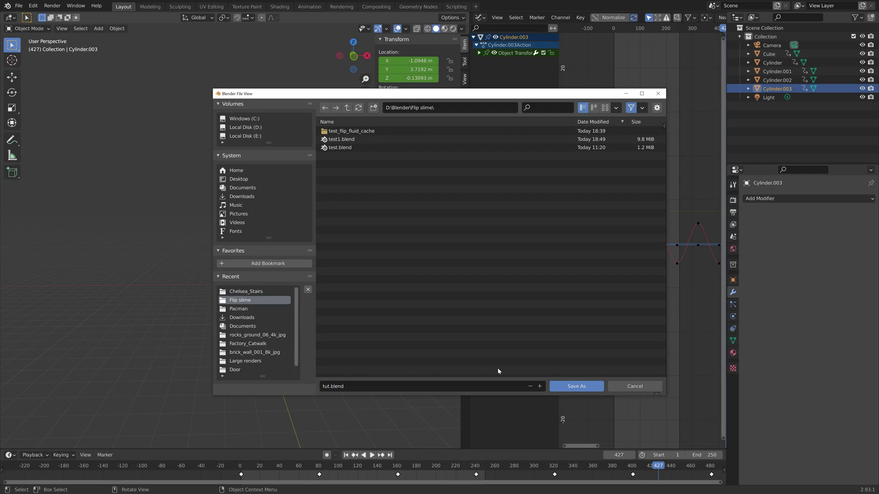
{"action": "left_click", "coordinate": [576, 386]}
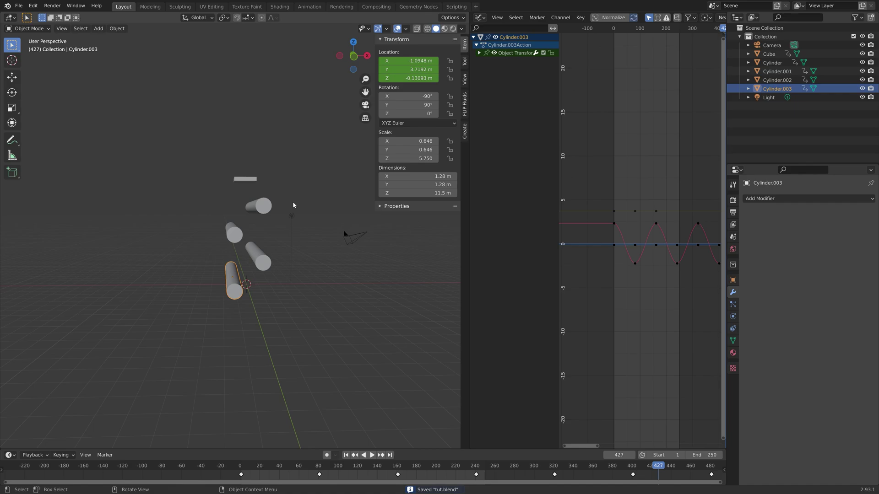
{"action": "middle_click_drag", "start_coordinate": [255, 232], "coordinate": [236, 179]}
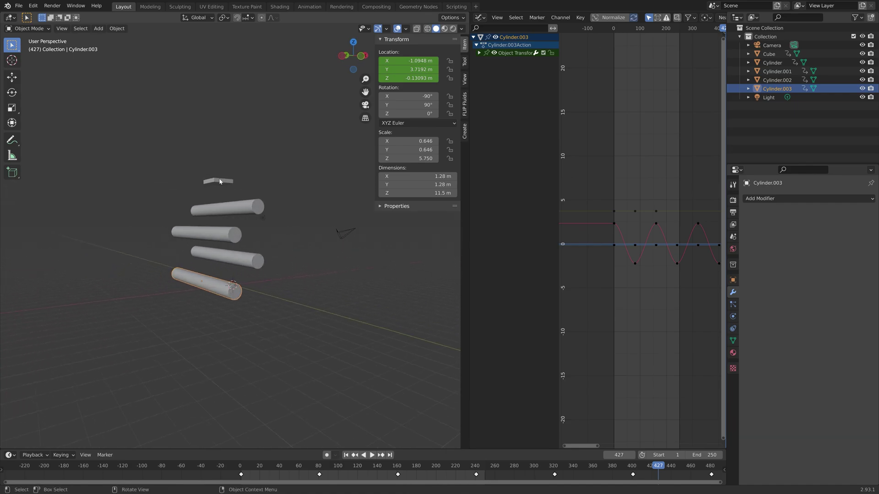
Step: Give the flat cube FLIP Fluid physics of type Inflow with 5 substep emissions
{"action": "left_click", "coordinate": [220, 181]}
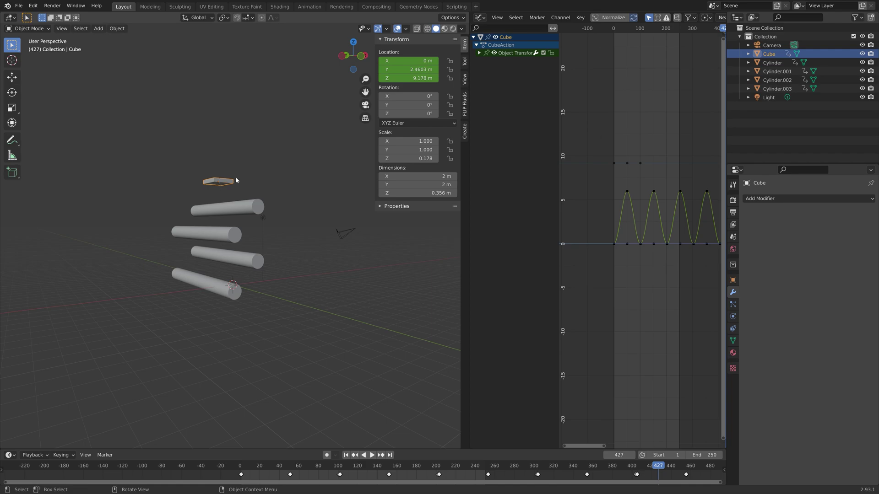
{"action": "left_click", "coordinate": [733, 316]}
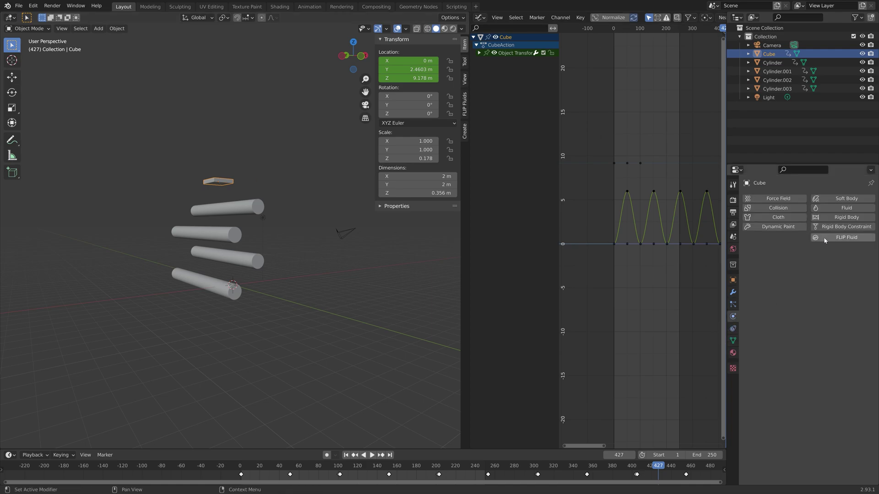
{"action": "left_click", "coordinate": [847, 237]}
{"action": "left_click", "coordinate": [805, 263]}
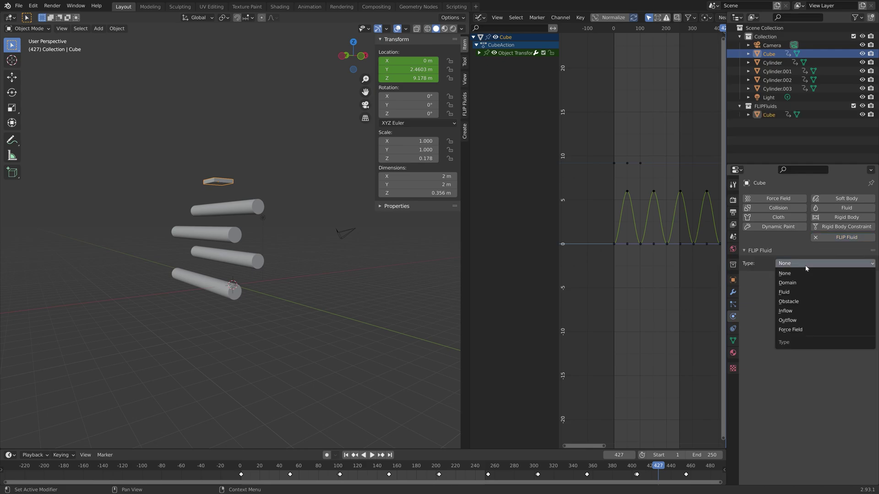
{"action": "left_click", "coordinate": [796, 311]}
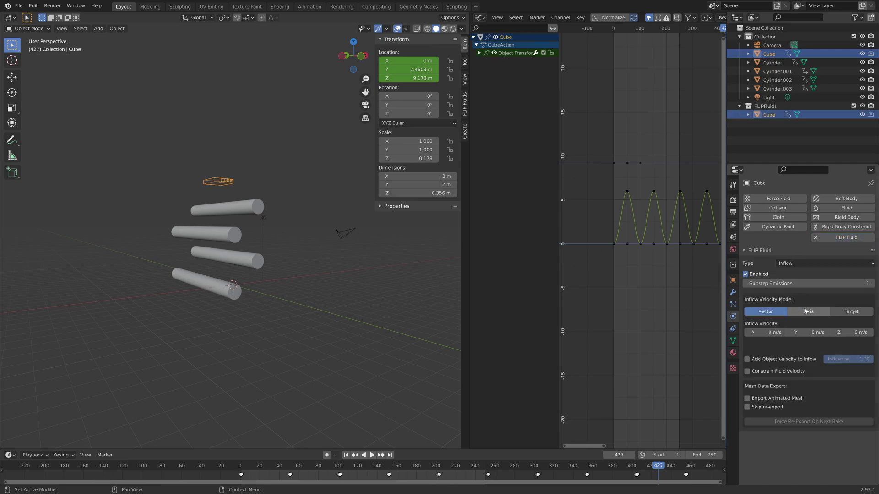
{"action": "left_click", "coordinate": [847, 284]}
{"action": "key", "text": "Return"}
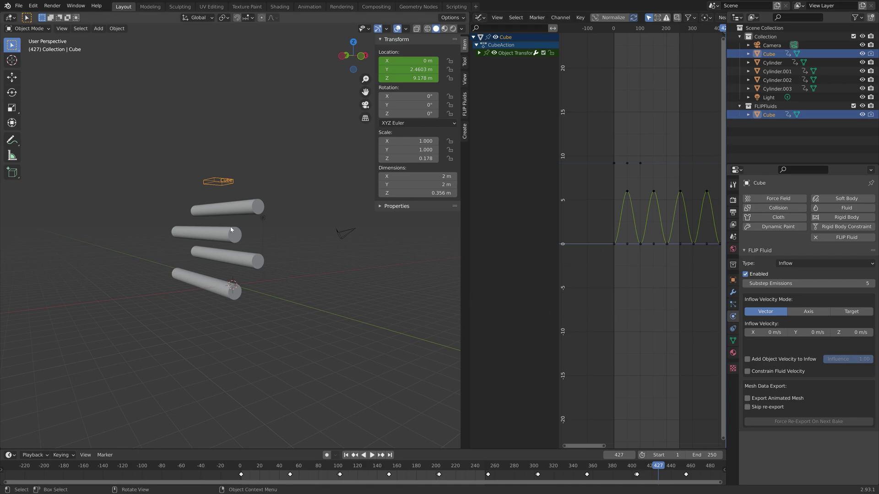
Step: Make the top cylinder a FLIP Fluid Obstacle with friction 1.00
{"action": "left_click", "coordinate": [236, 208]}
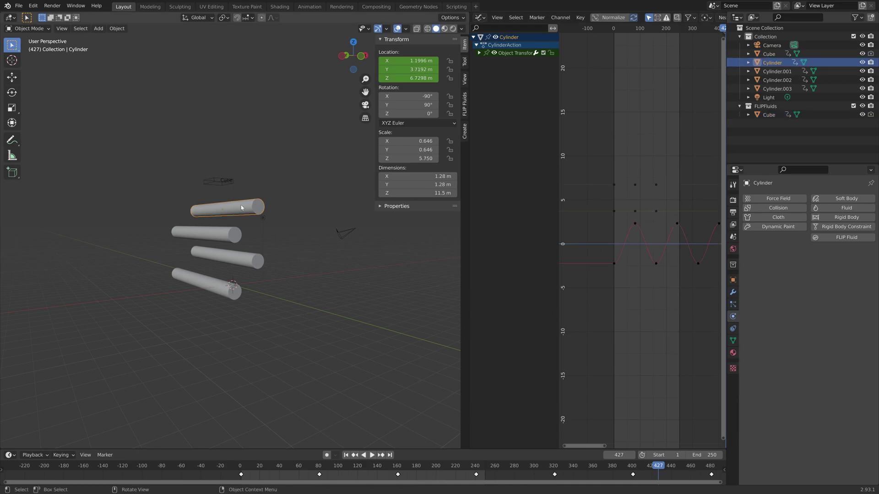
{"action": "left_click", "coordinate": [828, 238]}
{"action": "left_click", "coordinate": [804, 266]}
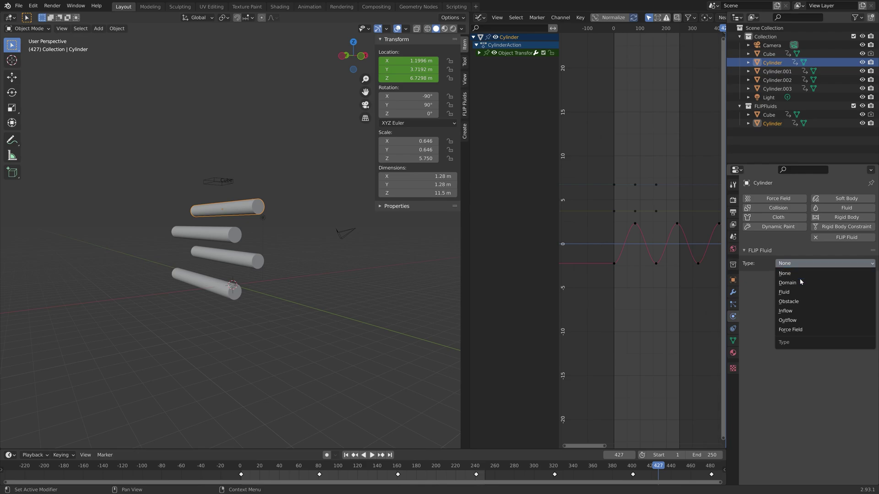
{"action": "left_click", "coordinate": [793, 304]}
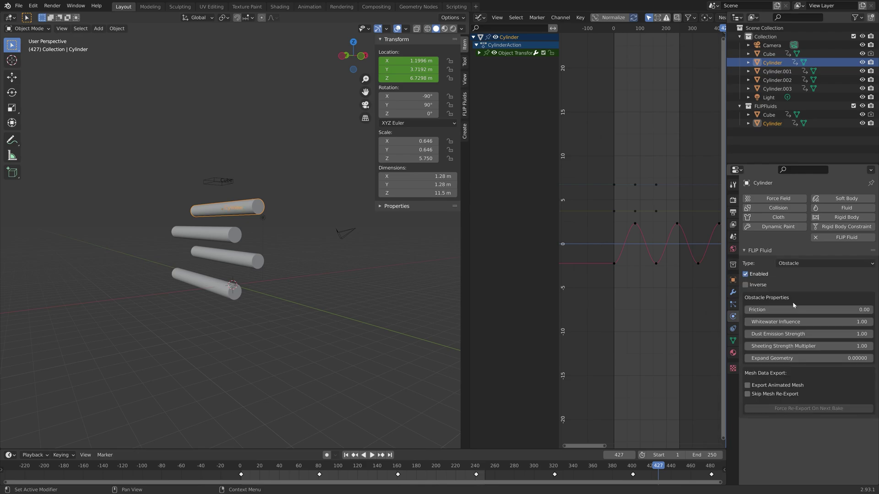
{"action": "left_click", "coordinate": [794, 310]}
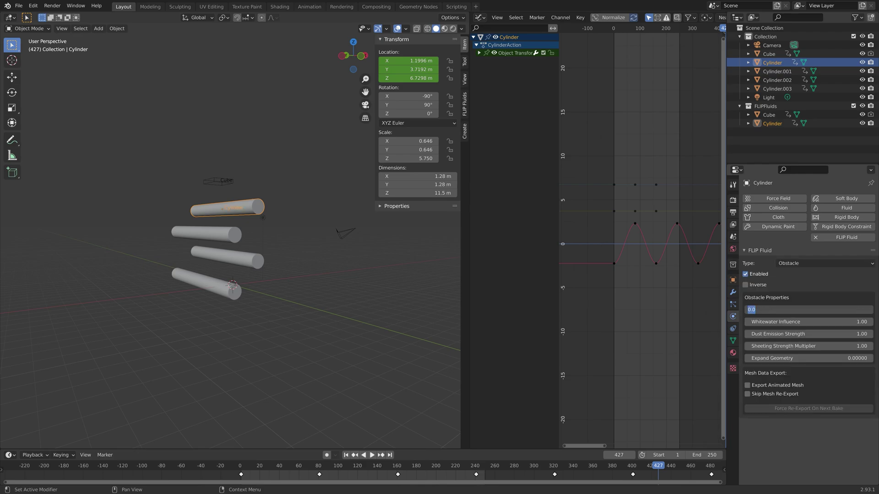
{"action": "type", "text": "1"}
{"action": "key", "text": "Return"}
Step: Make the remaining cylinders, ending with Cylinder.003, FLIP Fluid Obstacles
{"action": "left_click", "coordinate": [213, 232]}
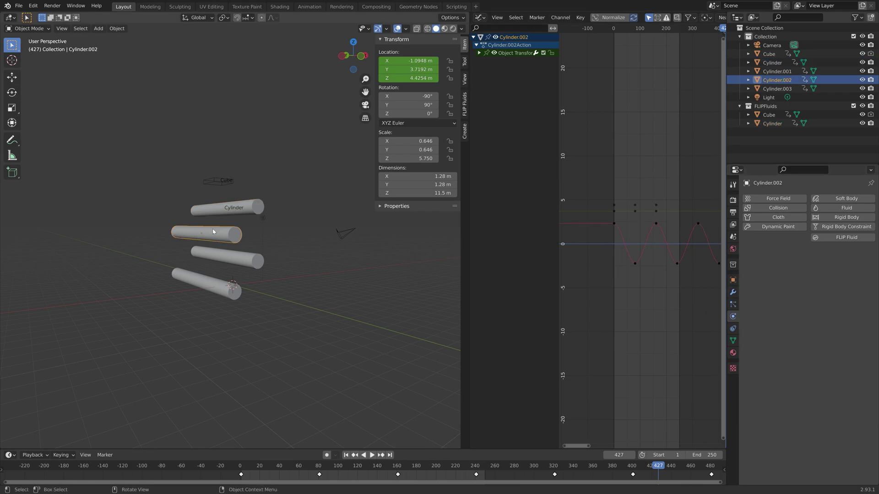
{"action": "left_click", "coordinate": [814, 264]}
{"action": "left_click", "coordinate": [789, 302]}
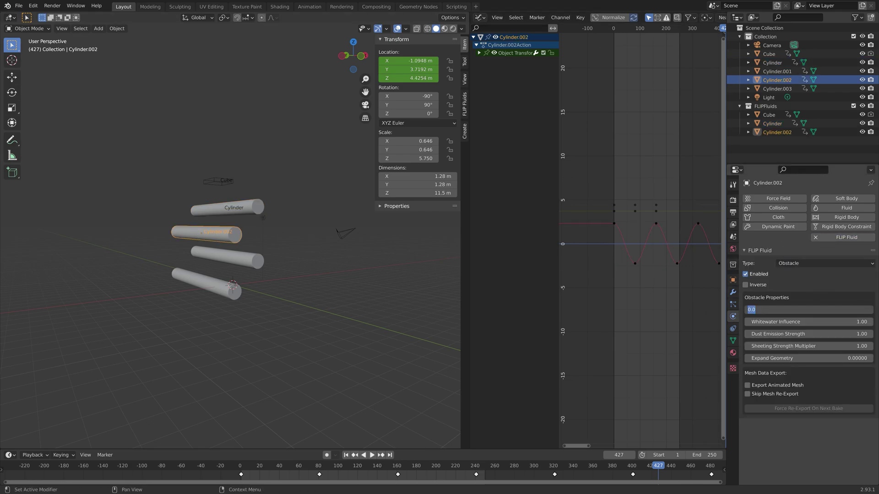
{"action": "left_click", "coordinate": [227, 258]}
{"action": "left_click", "coordinate": [846, 237]}
{"action": "left_click", "coordinate": [814, 264]}
{"action": "left_click", "coordinate": [788, 293]}
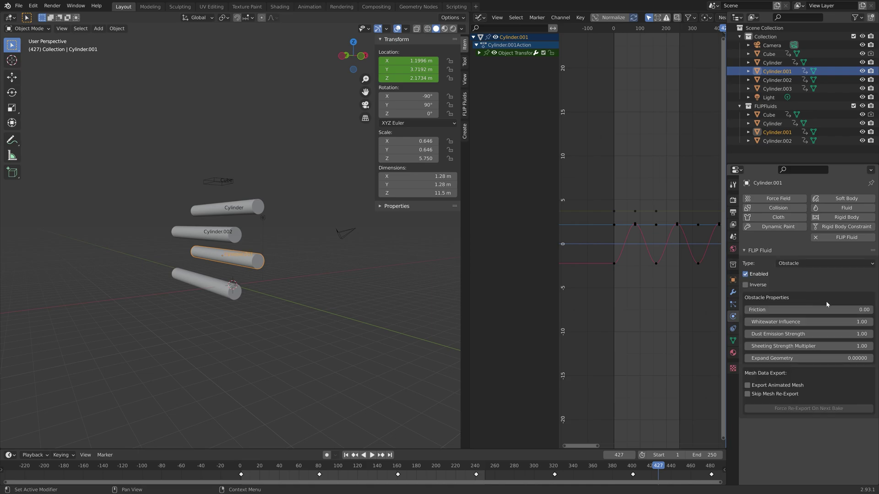
{"action": "left_click", "coordinate": [206, 283]}
{"action": "left_click", "coordinate": [846, 238]}
{"action": "left_click", "coordinate": [815, 263]}
{"action": "left_click", "coordinate": [788, 293]}
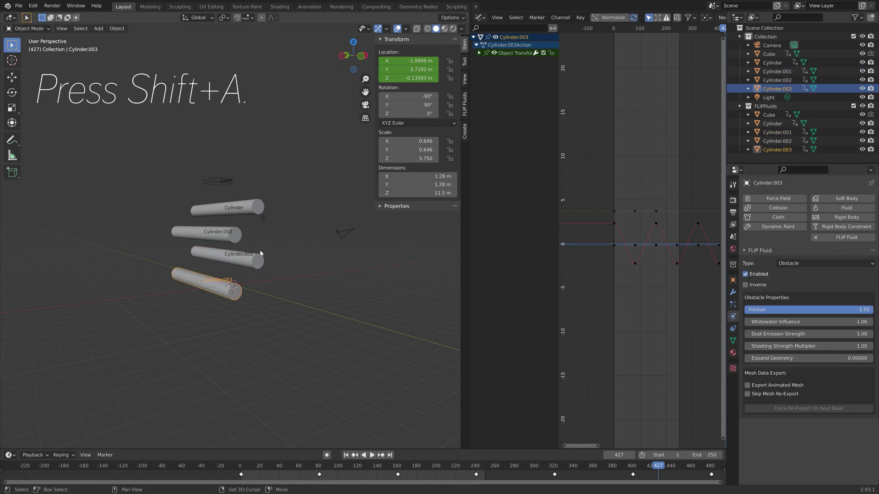
Step: Add a cube, scale it up, and raise it to Z 4.6516 m
{"action": "key", "text": "shift+a"}
{"action": "mouse_move", "coordinate": [260, 250]}
{"action": "left_click", "coordinate": [289, 259]}
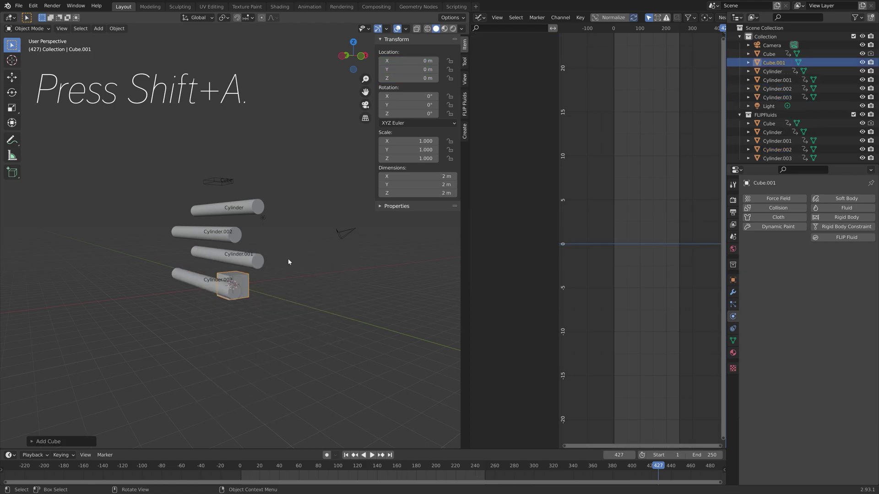
{"action": "key", "text": "s"}
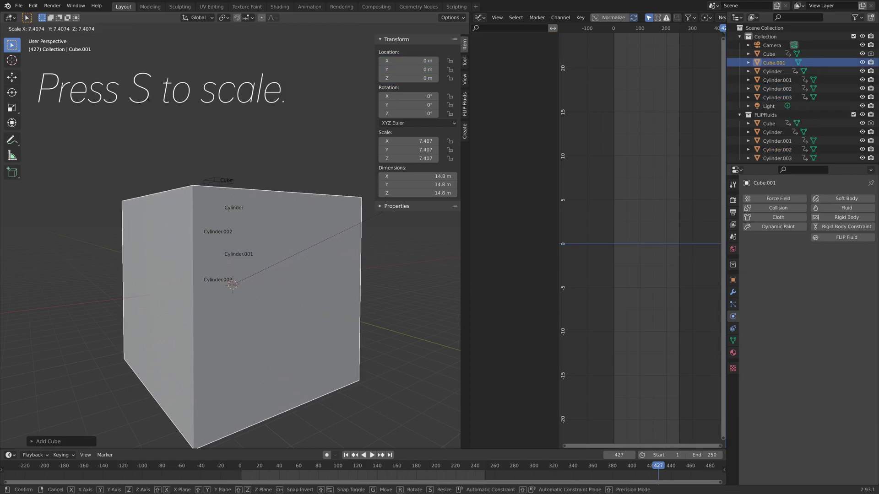
{"action": "left_click", "coordinate": [170, 90]}
{"action": "key", "text": "g"}
{"action": "key", "text": "z"}
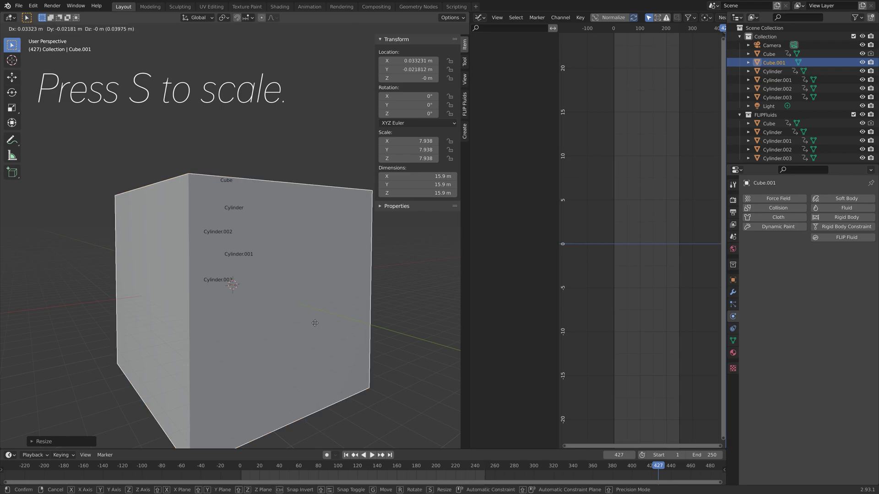
{"action": "left_click", "coordinate": [366, 192]}
Step: Switch to wireframe and stretch the cube's height to a Z scale of 7.340
{"action": "left_click", "coordinate": [428, 30]}
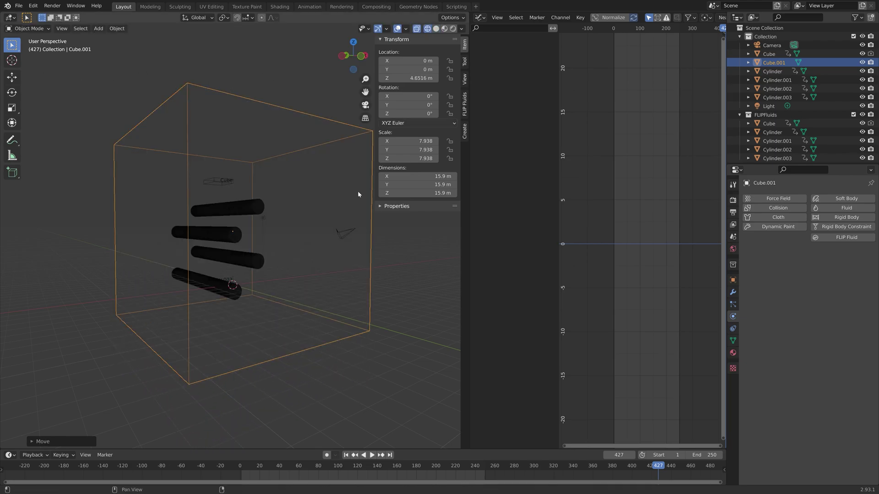
{"action": "middle_click_drag", "start_coordinate": [349, 232], "coordinate": [295, 286]}
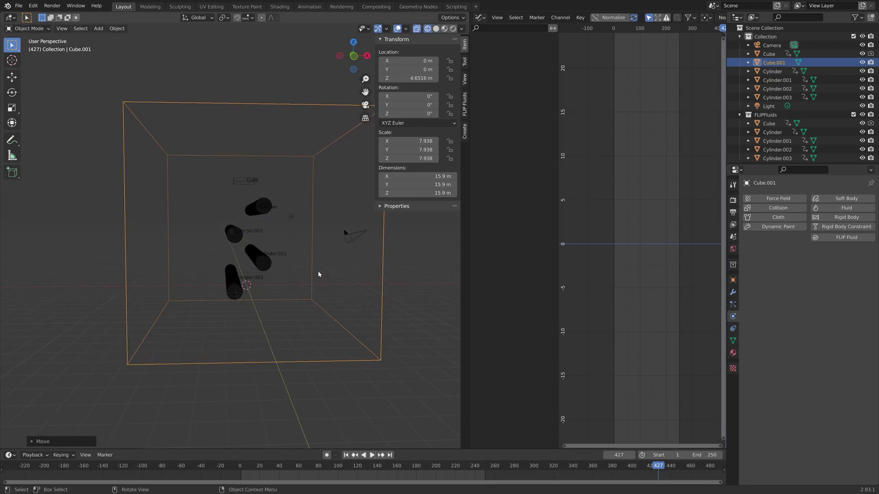
{"action": "key", "text": "s"}
{"action": "key", "text": "z"}
{"action": "left_click", "coordinate": [314, 255]}
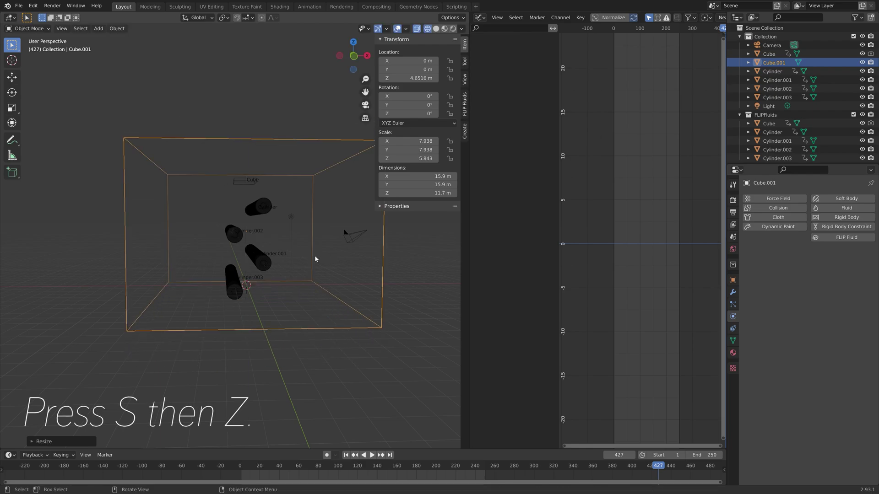
{"action": "middle_click_drag", "start_coordinate": [315, 256], "coordinate": [359, 281]}
{"action": "key", "text": "s"}
{"action": "key", "text": "z"}
{"action": "left_click", "coordinate": [325, 242]}
Step: Shift the cube along Y to 3.8964 m
{"action": "key", "text": "g"}
{"action": "key", "text": "y"}
{"action": "left_click", "coordinate": [303, 281]}
Step: Save the scene as tut1.blend
{"action": "key", "text": "ctrl+shift+s"}
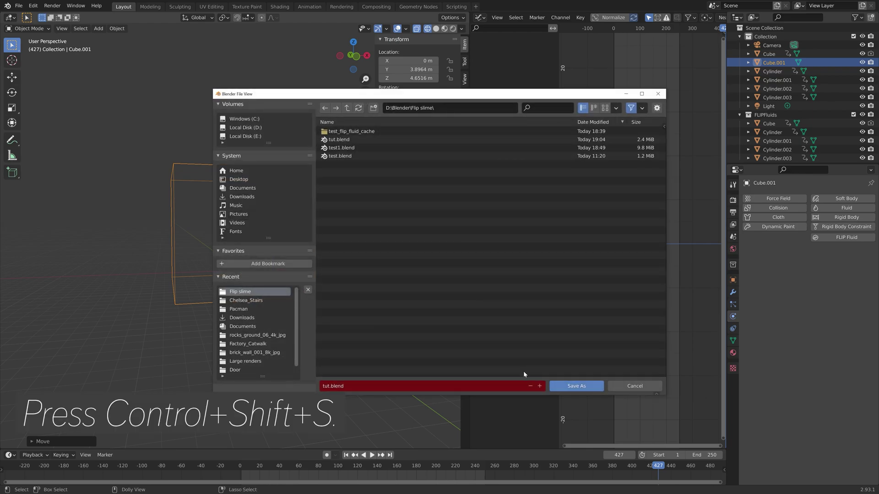
{"action": "left_click", "coordinate": [540, 386]}
{"action": "key", "text": "Return"}
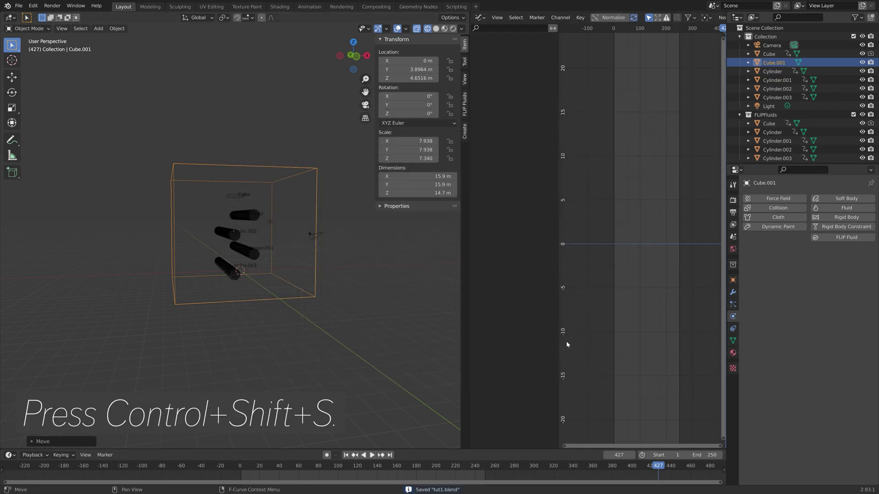
Step: Enable FLIP Fluid physics on the cube with Type set to Domain
{"action": "left_click", "coordinate": [847, 237]}
{"action": "left_click", "coordinate": [818, 262]}
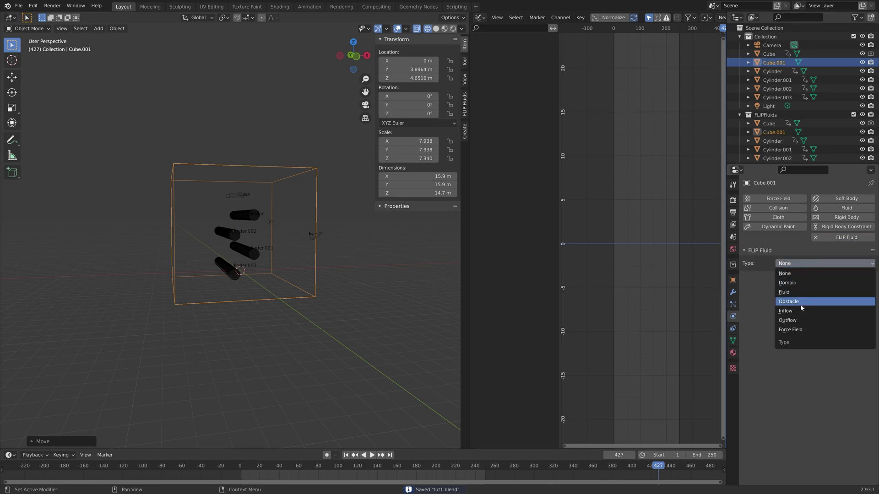
{"action": "left_click", "coordinate": [808, 283]}
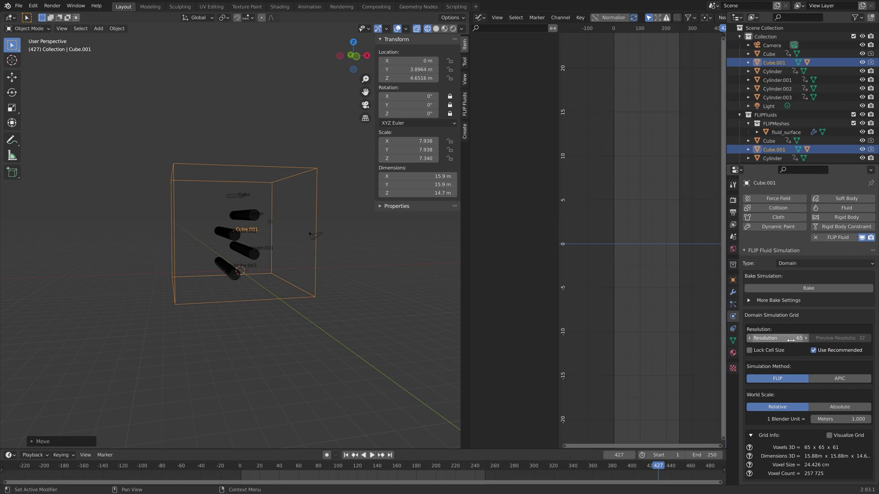
Step: Under FLIP Fluid World > Viscosity, set Base to 10 and raise Accuracy from 4 to 6
{"action": "scroll", "coordinate": [796, 357], "scroll_direction": "down", "scroll_amount": 5}
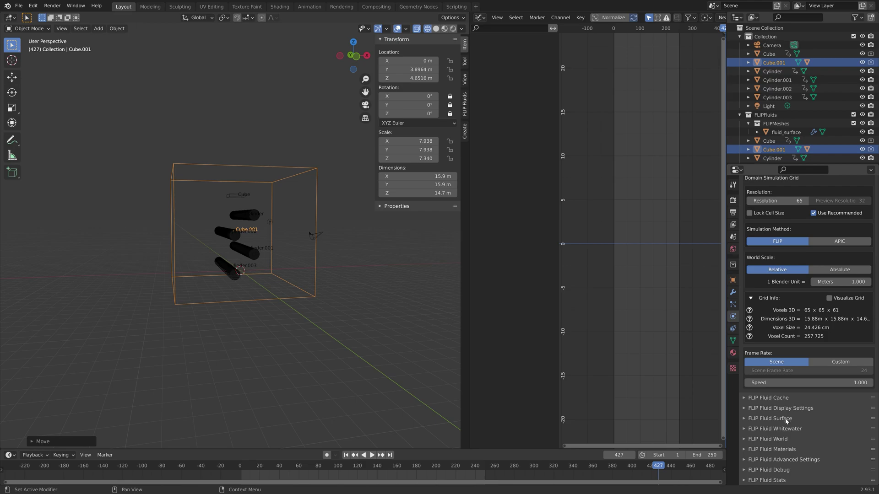
{"action": "left_click", "coordinate": [771, 439]}
{"action": "scroll", "coordinate": [774, 438], "scroll_direction": "down", "scroll_amount": 6}
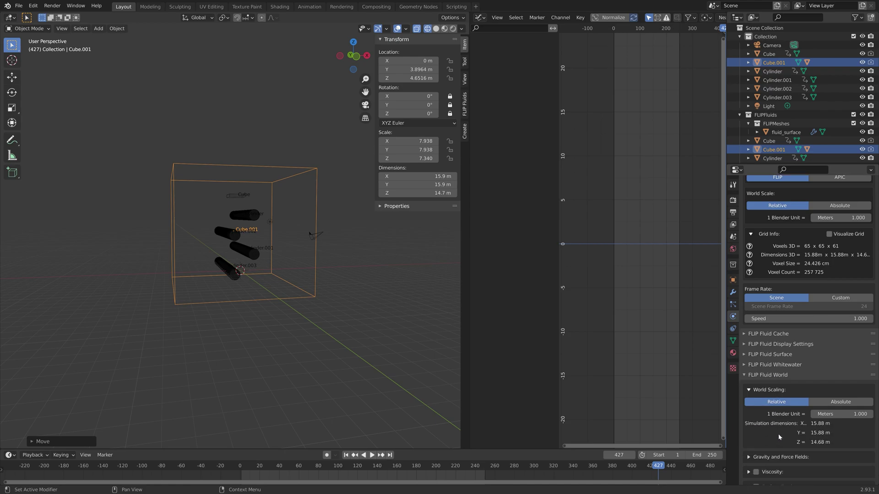
{"action": "scroll", "coordinate": [779, 433], "scroll_direction": "down", "scroll_amount": 1}
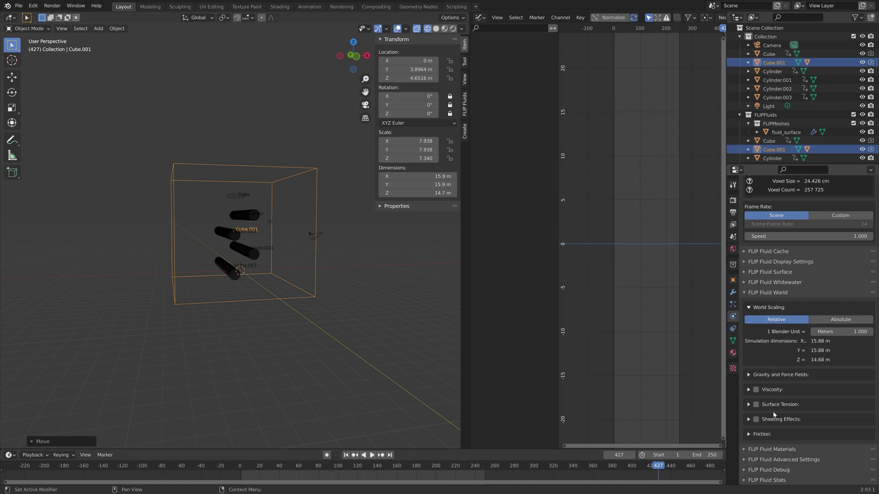
{"action": "left_click", "coordinate": [749, 390]}
{"action": "left_click", "coordinate": [828, 402]}
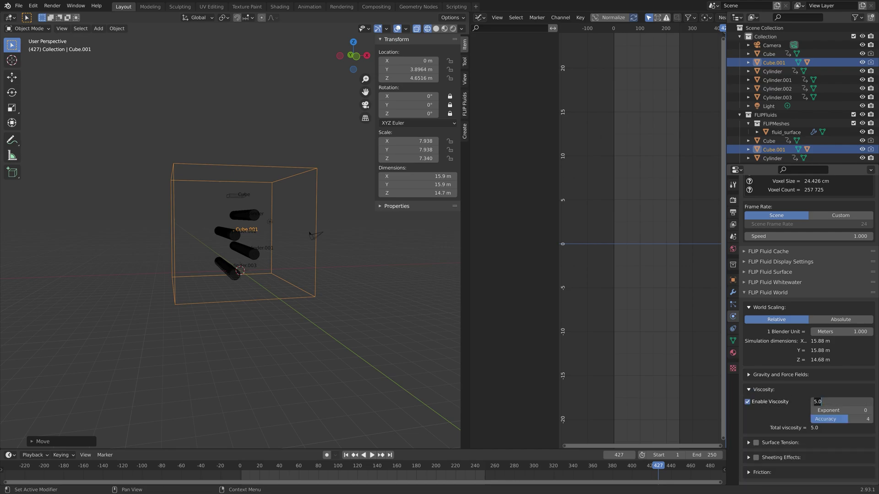
{"action": "type", "text": "10"}
{"action": "key", "text": "Return"}
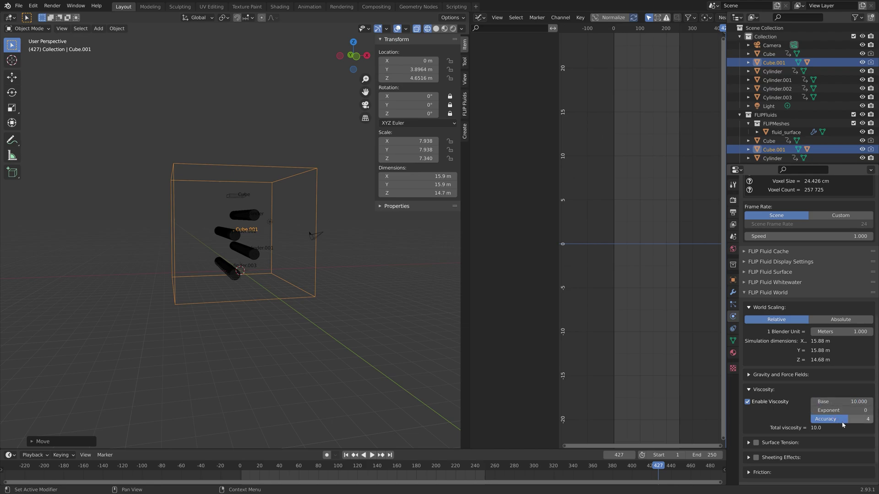
{"action": "left_click_drag", "start_coordinate": [843, 424], "coordinate": [873, 422]}
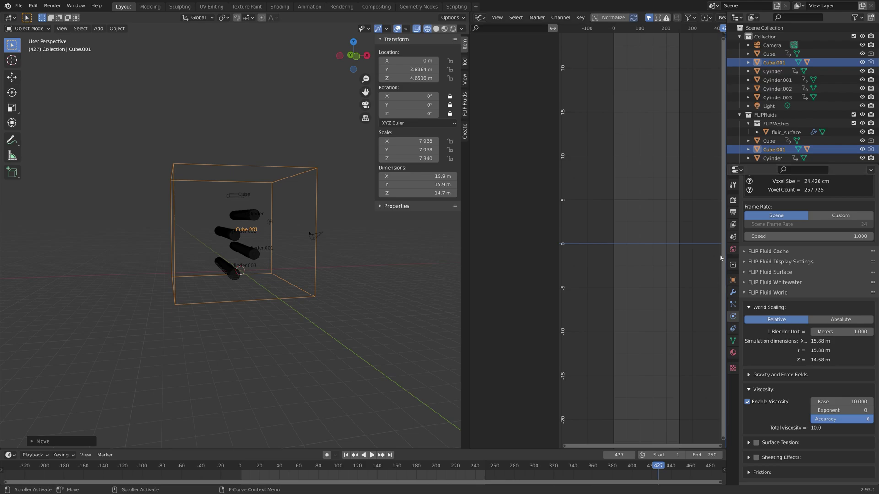
{"action": "scroll", "coordinate": [771, 257], "scroll_direction": "up", "scroll_amount": 15}
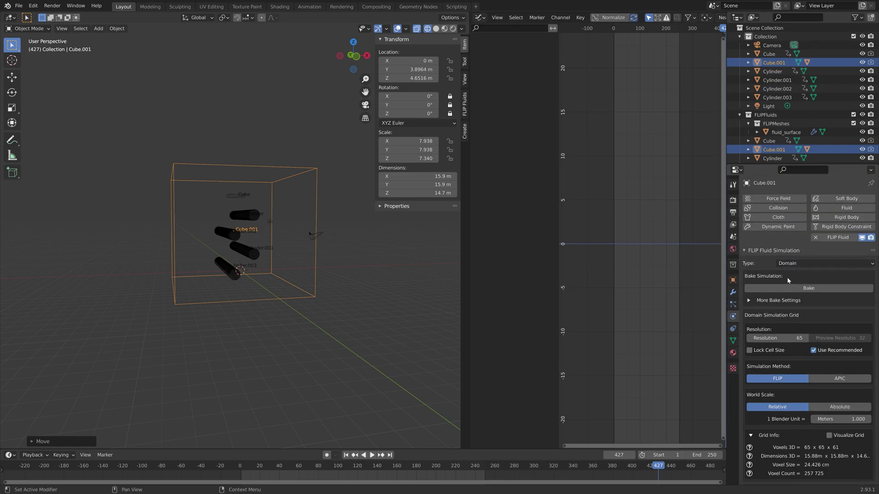
Step: Bake the FLIP simulation, inspect the slime at frame 382, and start Save As
{"action": "left_click", "coordinate": [786, 288]}
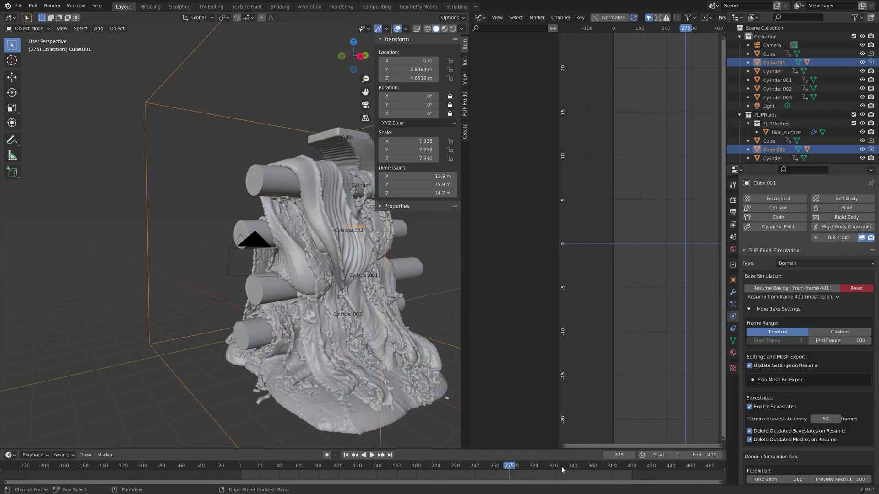
{"action": "left_click", "coordinate": [561, 467]}
{"action": "left_click", "coordinate": [615, 467]}
{"action": "scroll", "coordinate": [274, 229], "scroll_direction": "down", "scroll_amount": 4}
{"action": "middle_click_drag", "start_coordinate": [275, 229], "coordinate": [379, 296]}
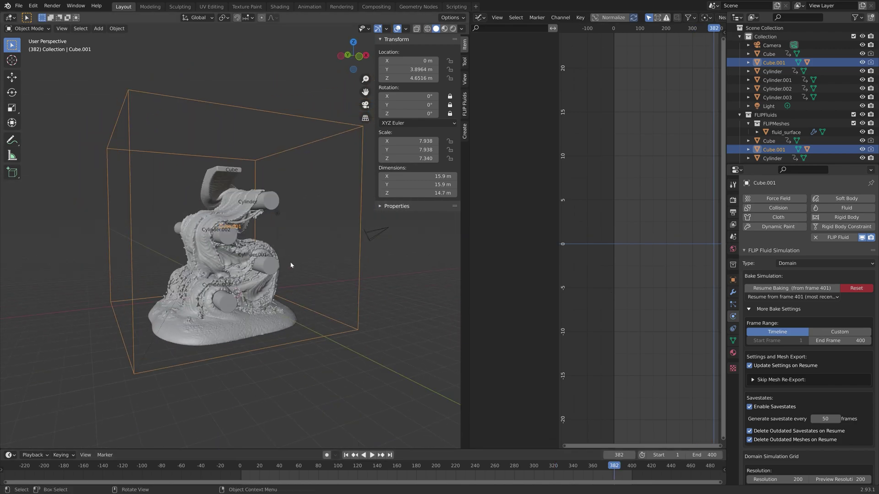
{"action": "key", "text": "ctrl+shift+s"}
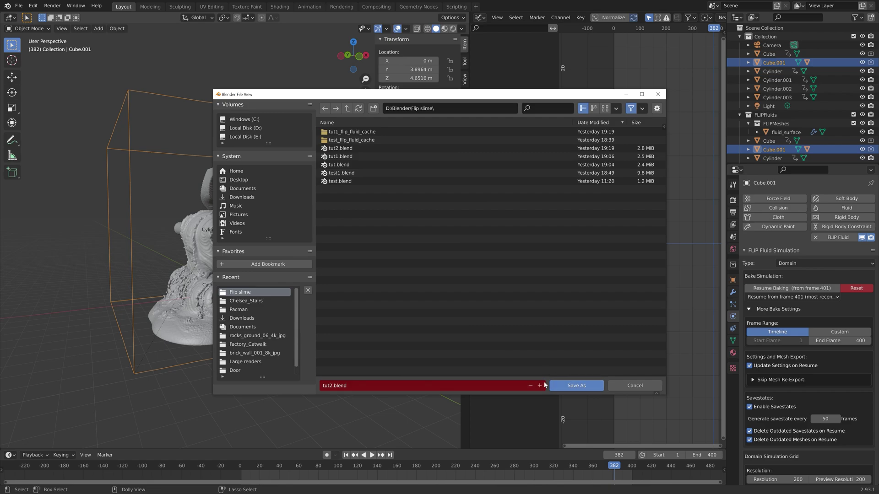
Step: Save as tut2.blend and set the World colour to an Environment Texture
{"action": "left_click", "coordinate": [570, 386]}
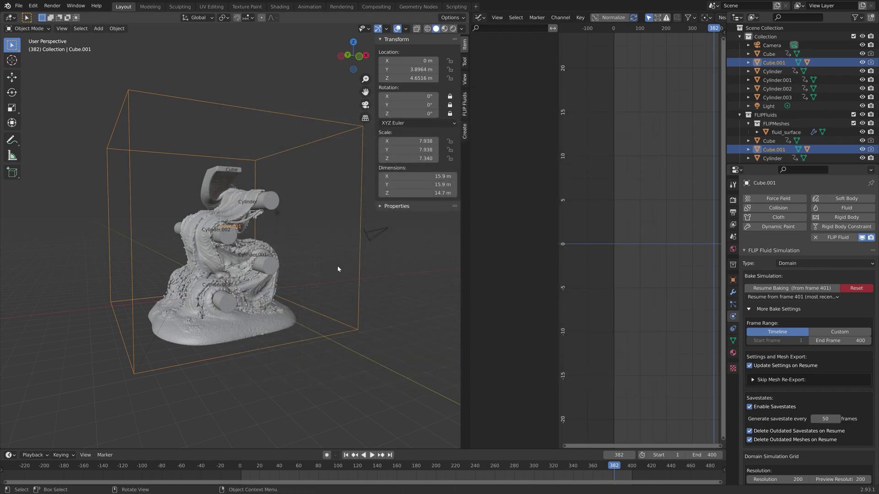
{"action": "left_click", "coordinate": [733, 249]}
{"action": "left_click", "coordinate": [799, 255]}
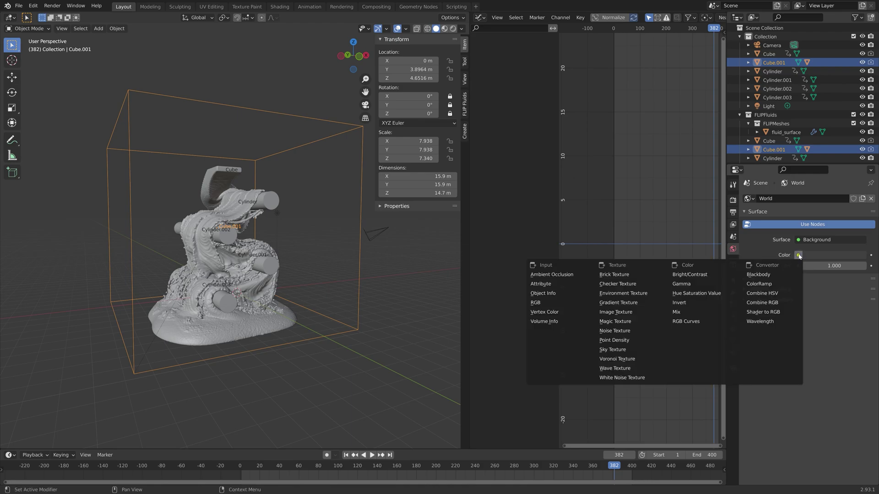
{"action": "left_click", "coordinate": [606, 294]}
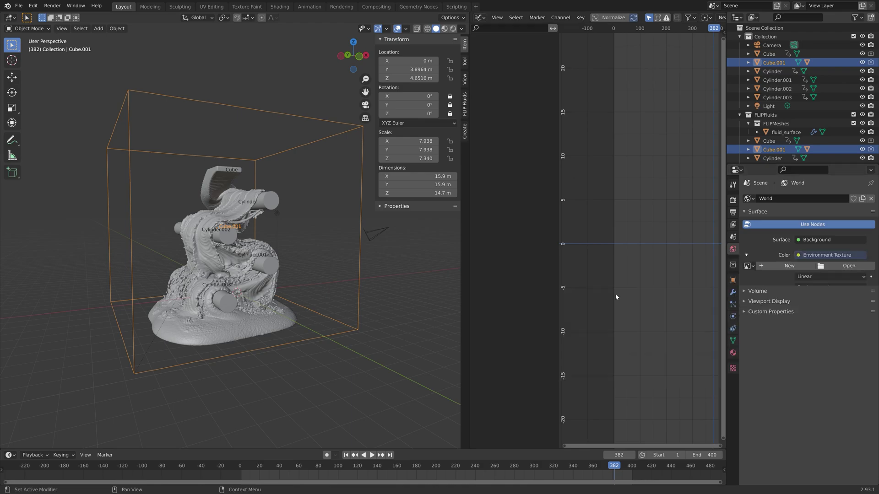
Step: Load Chelsea_Stairs_8k.jpg as the environment image and merge the graph editor into the 3D view
{"action": "left_click", "coordinate": [832, 268]}
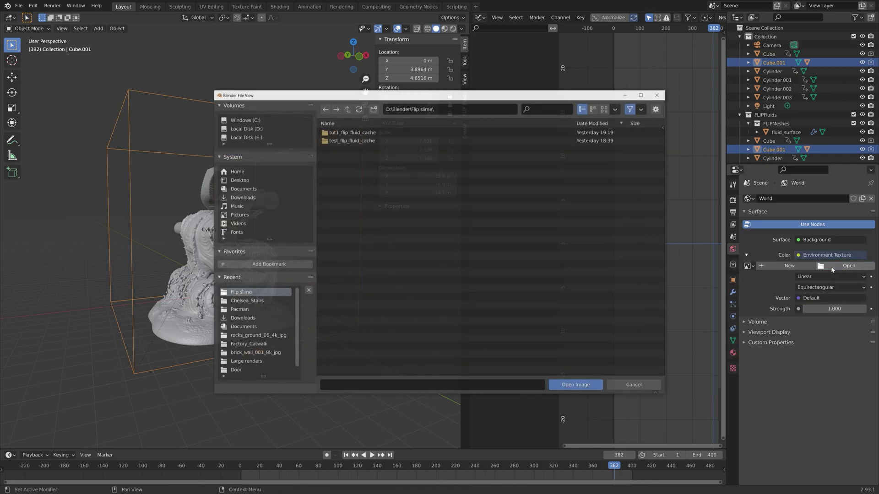
{"action": "left_click", "coordinate": [263, 301]}
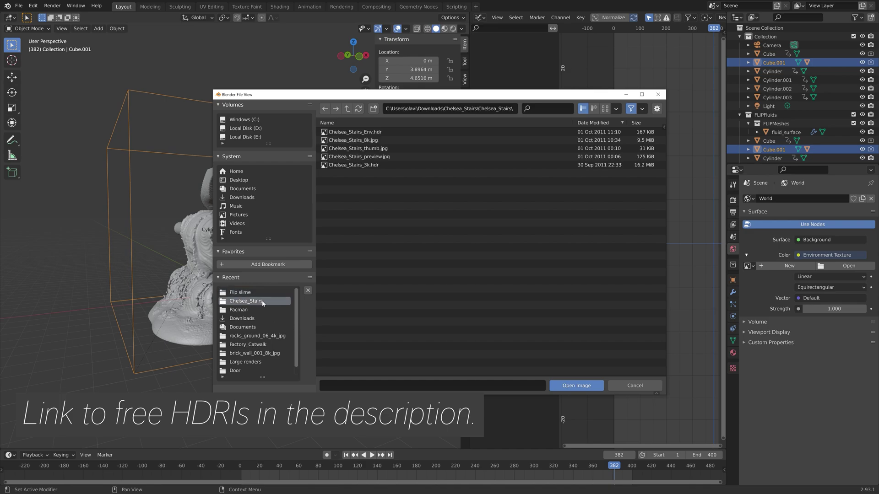
{"action": "left_click", "coordinate": [411, 140]}
{"action": "left_click", "coordinate": [577, 384]}
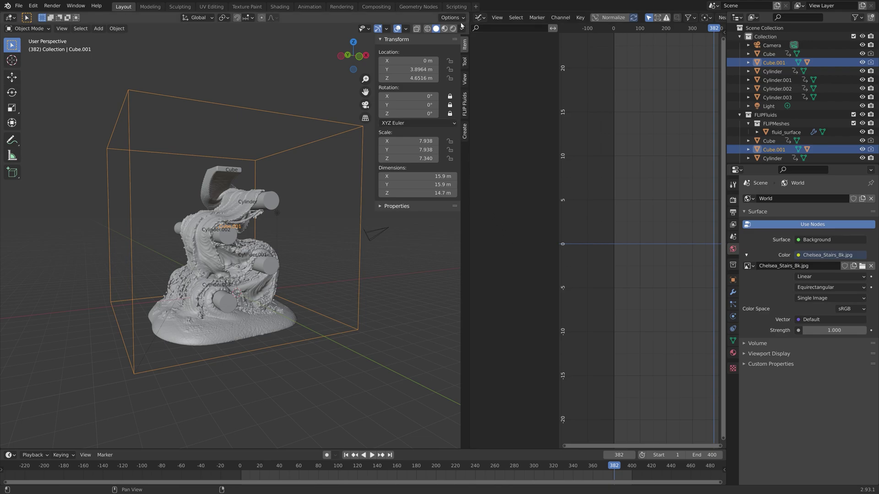
{"action": "left_click_drag", "start_coordinate": [468, 17], "coordinate": [479, 14]}
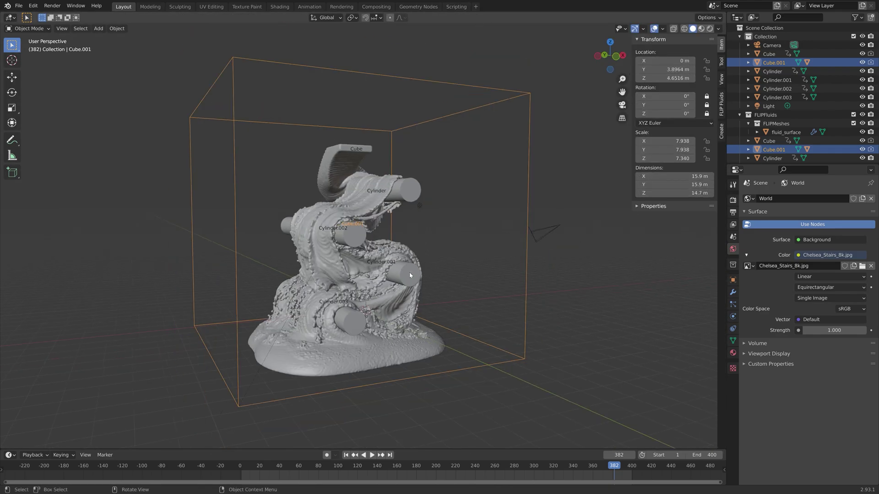
Step: Add a plane and scale it up to 206.073
{"action": "key", "text": "shift+a"}
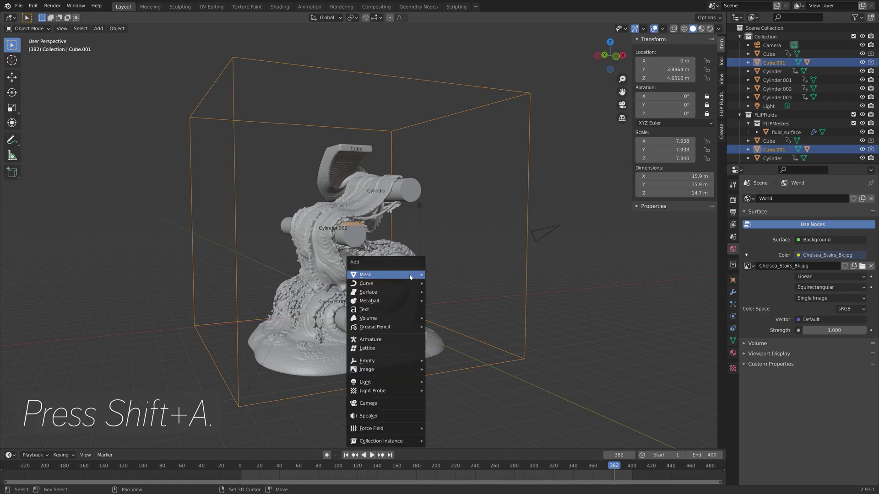
{"action": "mouse_move", "coordinate": [389, 275]}
{"action": "left_click", "coordinate": [448, 275]}
{"action": "key", "text": "s"}
{"action": "left_click", "coordinate": [228, 276]}
{"action": "scroll", "coordinate": [419, 201], "scroll_direction": "down", "scroll_amount": 4}
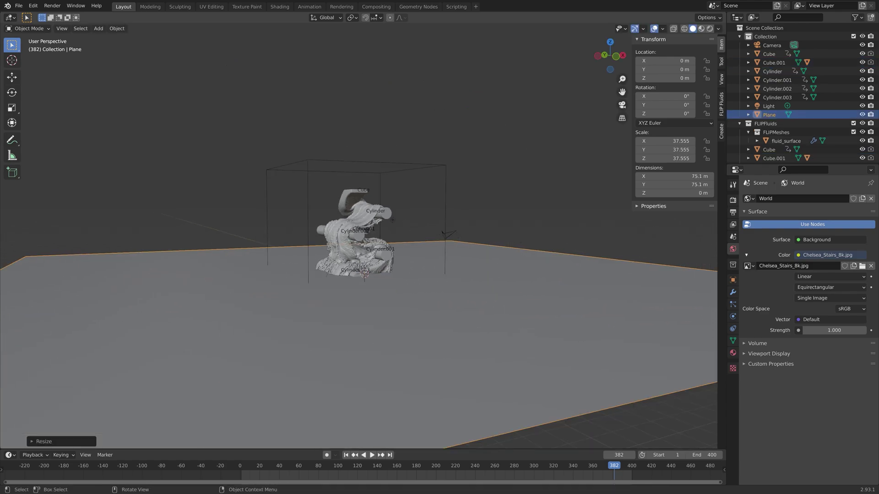
{"action": "key", "text": "s"}
{"action": "left_click", "coordinate": [373, 271]}
{"action": "middle_click_drag", "start_coordinate": [373, 271], "coordinate": [373, 248]}
Step: Lower the plane vertically to Z -2.5776 m beneath the fluid
{"action": "key", "text": "g"}
{"action": "key", "text": "z"}
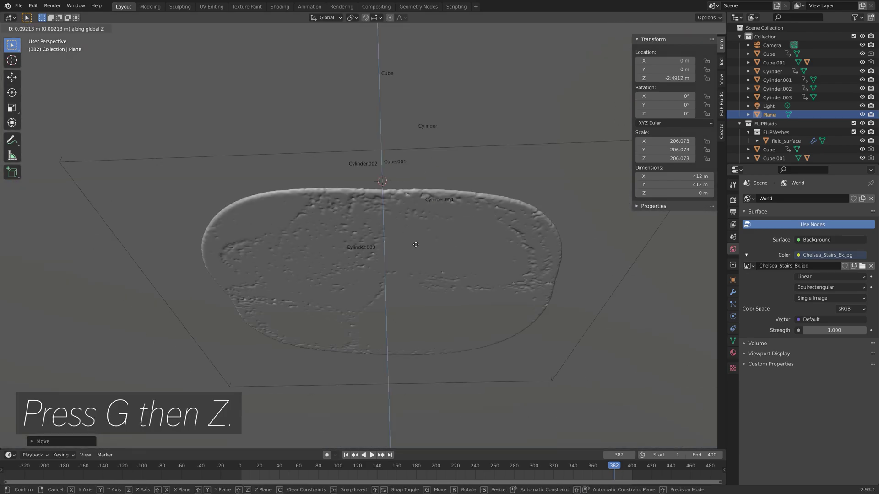
{"action": "left_click", "coordinate": [416, 247]}
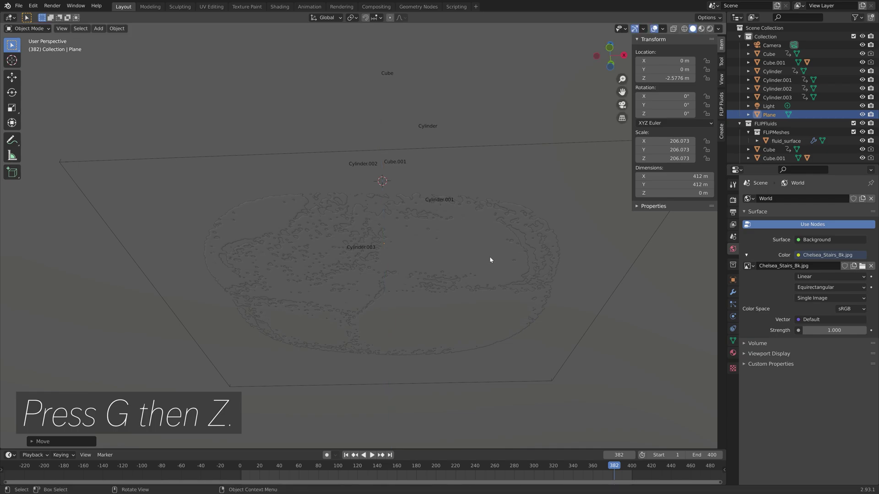
{"action": "mouse_move", "coordinate": [416, 248]}
{"action": "middle_mouse_down"}
{"action": "mouse_move", "coordinate": [467, 299]}
{"action": "mouse_move", "coordinate": [507, 292]}
{"action": "middle_mouse_up"}
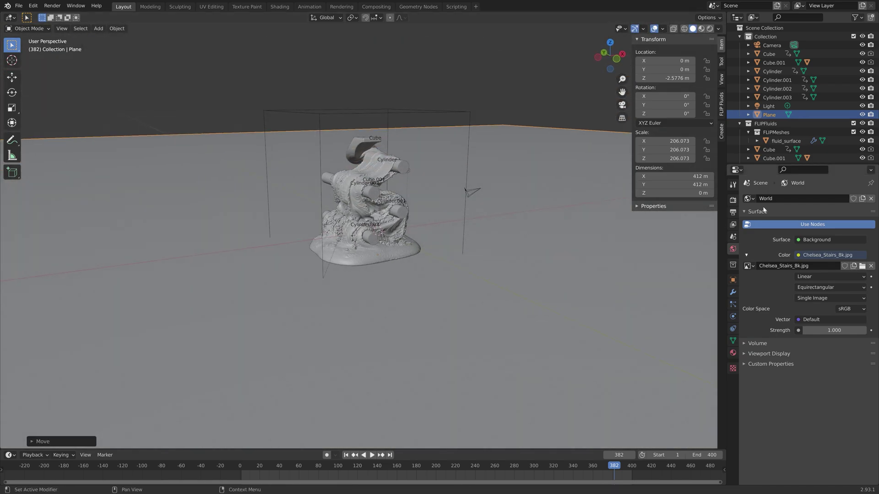
{"action": "left_click", "coordinate": [732, 200]}
Step: Set the render engine to Cycles with GPU Compute as the device
{"action": "left_click", "coordinate": [810, 200]}
{"action": "left_click", "coordinate": [809, 229]}
{"action": "left_click", "coordinate": [809, 222]}
{"action": "left_click", "coordinate": [814, 243]}
Step: Set render and viewport samples to 150 and preview the scene in Rendered shading
{"action": "left_click_drag", "start_coordinate": [828, 246], "coordinate": [829, 254]}
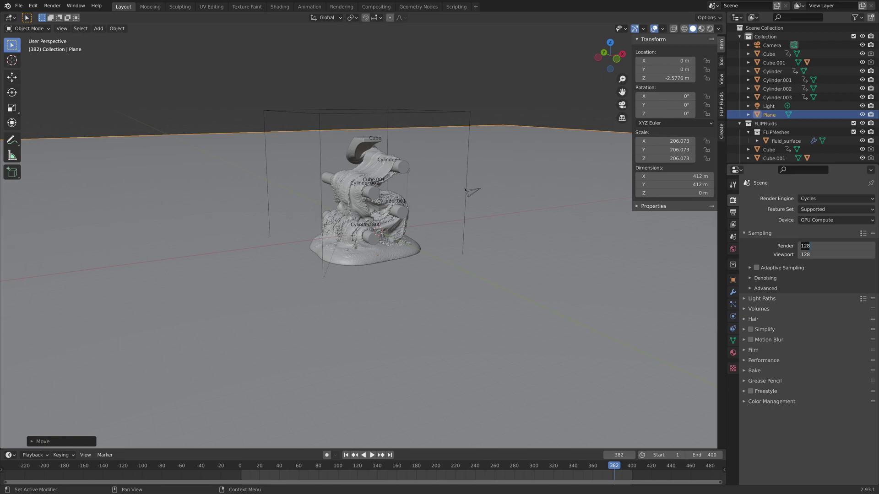
{"action": "type", "text": "150"}
{"action": "key", "text": "Return"}
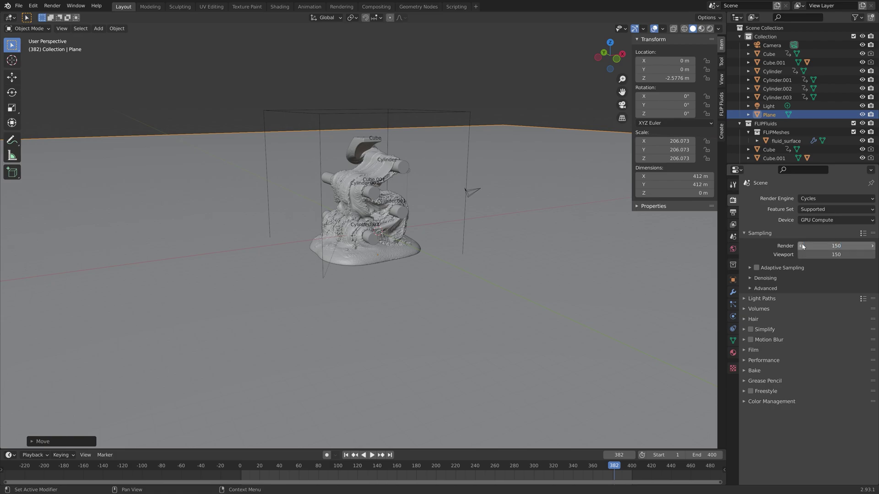
{"action": "left_click", "coordinate": [770, 361]}
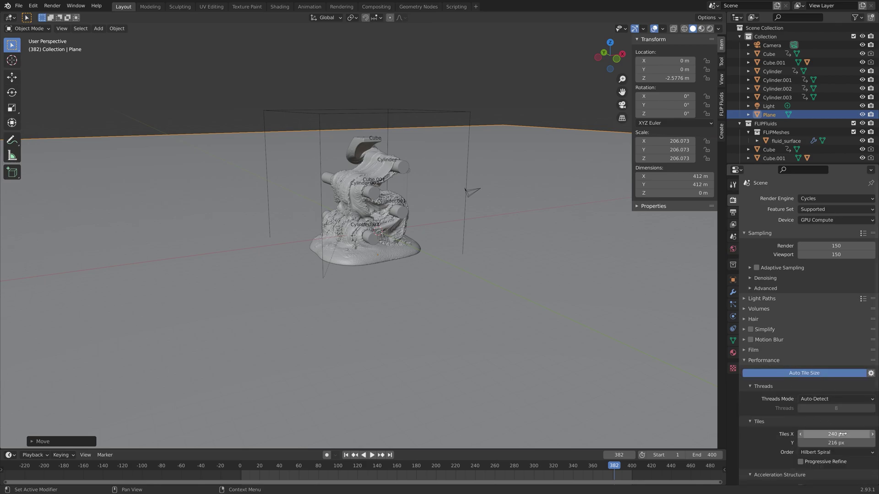
{"action": "left_click", "coordinate": [782, 361]}
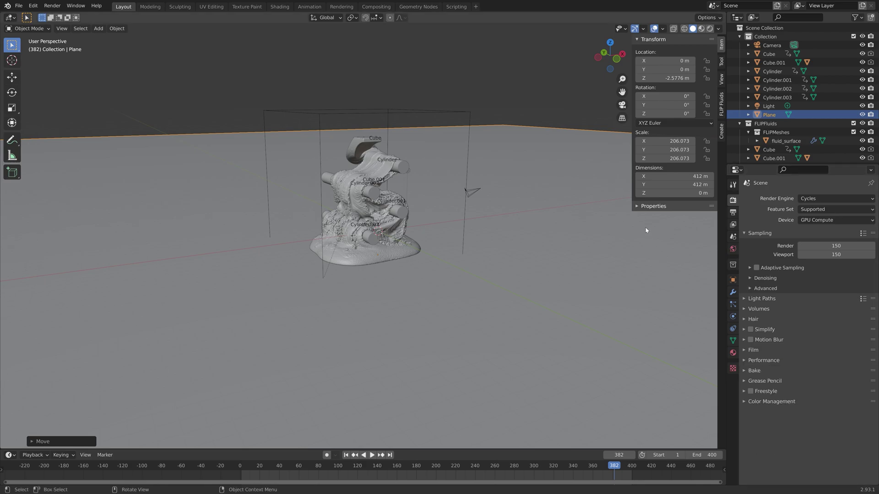
{"action": "left_click", "coordinate": [710, 28]}
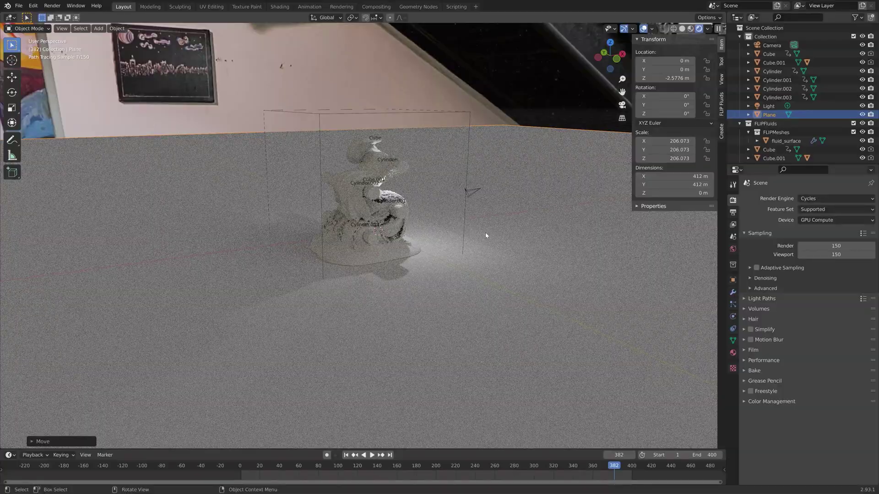
{"action": "middle_click_drag", "start_coordinate": [489, 236], "coordinate": [372, 237]}
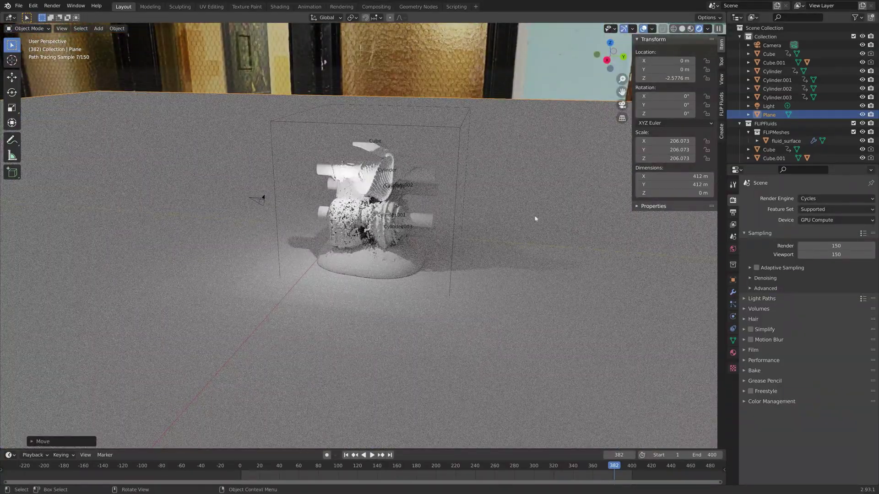
Step: Change the scene's Light to a Sun lamp with strength 5.000
{"action": "left_click", "coordinate": [769, 106]}
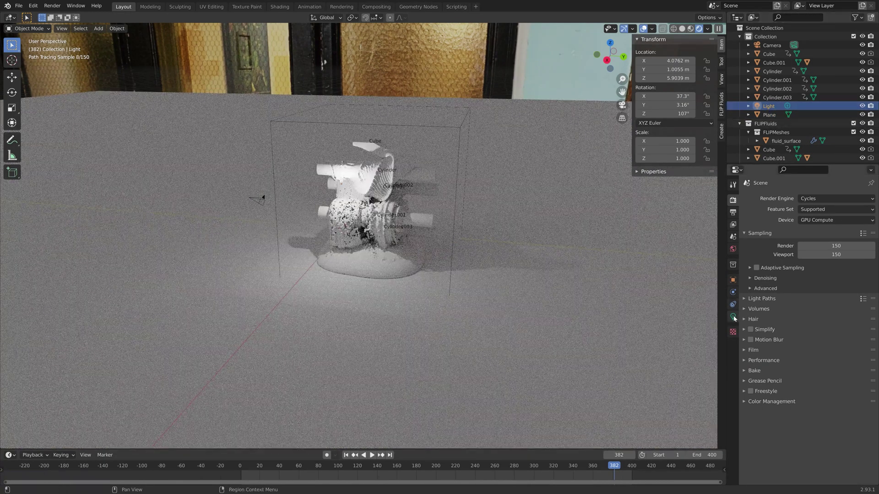
{"action": "left_click", "coordinate": [733, 317]}
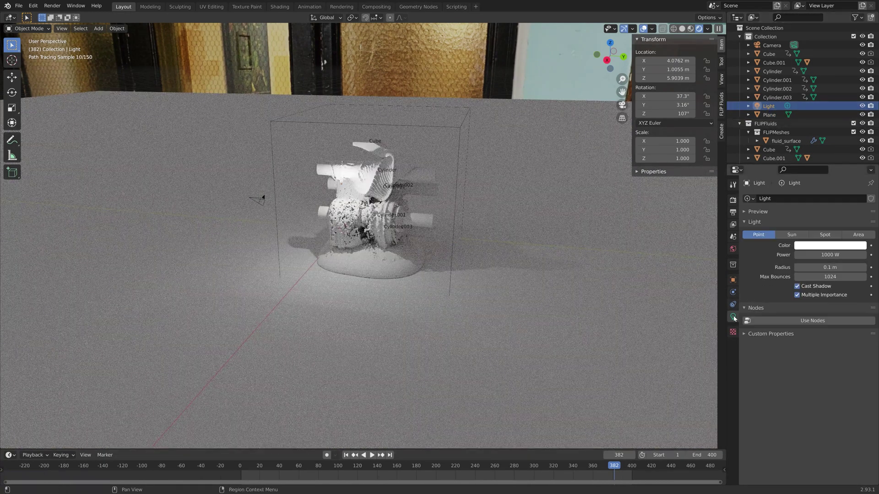
{"action": "left_click", "coordinate": [790, 240]}
{"action": "left_click", "coordinate": [814, 254]}
{"action": "type", "text": "5"}
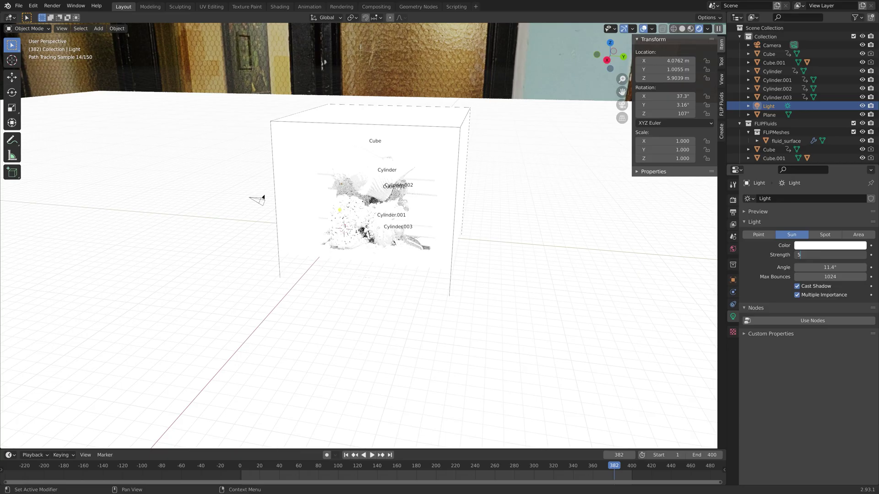
{"action": "key", "text": "Return"}
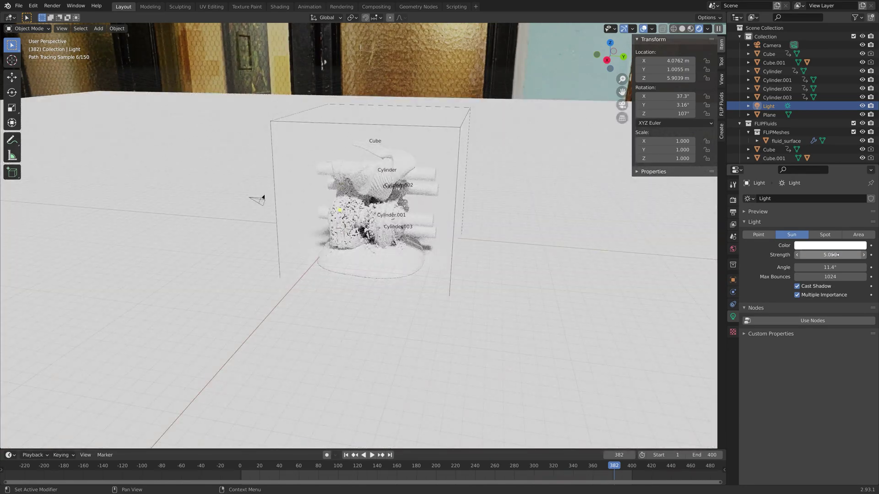
{"action": "mouse_move", "coordinate": [398, 234]}
{"action": "middle_mouse_down"}
{"action": "mouse_move", "coordinate": [422, 238]}
{"action": "mouse_move", "coordinate": [455, 188]}
{"action": "middle_mouse_up"}
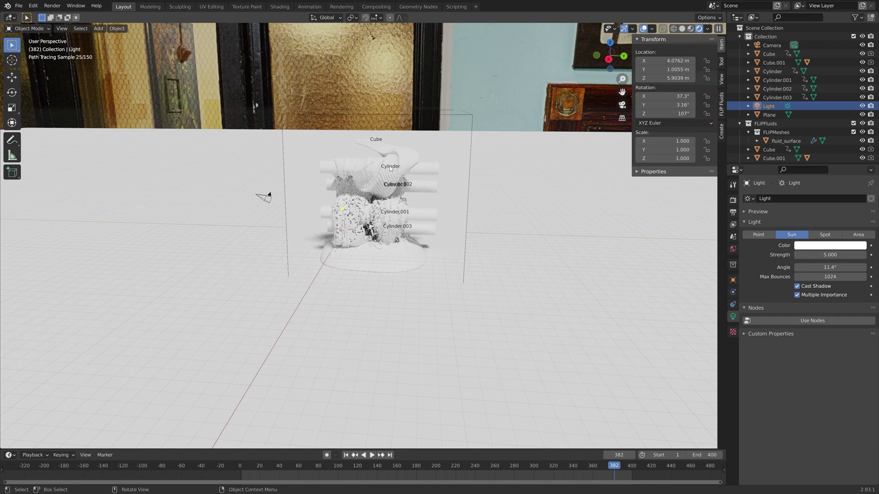
Step: Give fluid_surface a new material with a Glass BSDF surface shader
{"action": "left_click", "coordinate": [410, 163]}
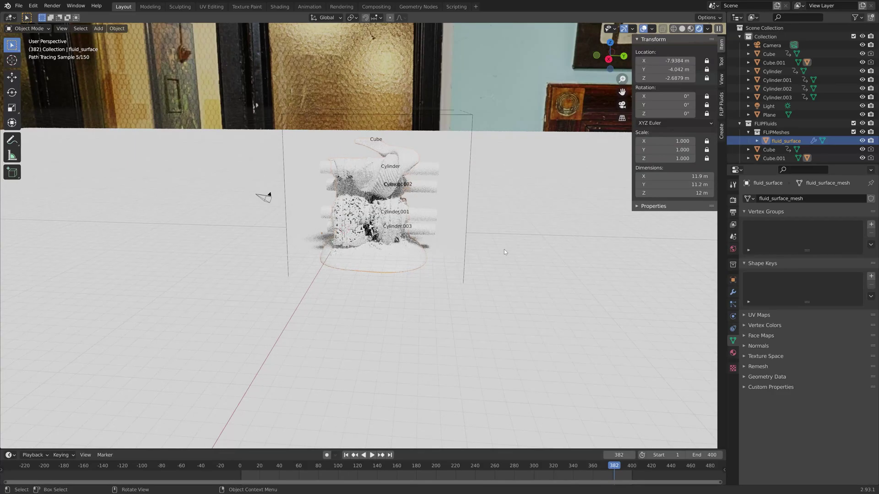
{"action": "left_click", "coordinate": [733, 353]}
{"action": "left_click", "coordinate": [778, 228]}
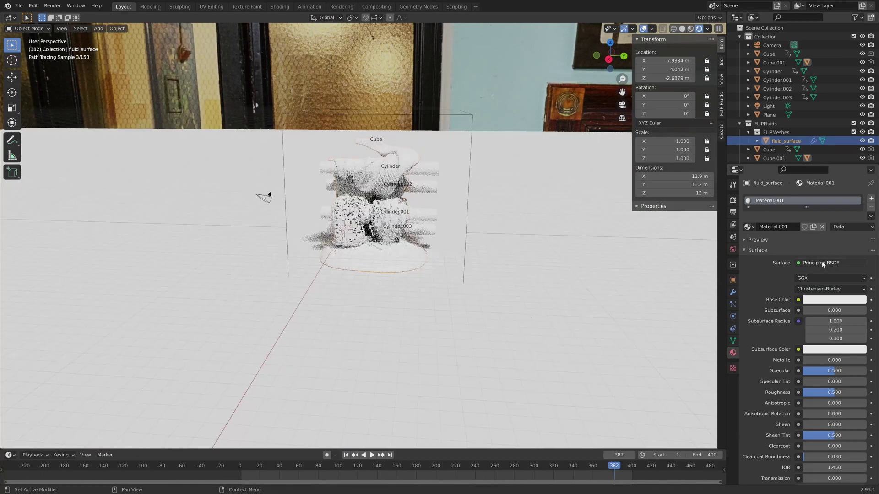
{"action": "left_click", "coordinate": [822, 263]}
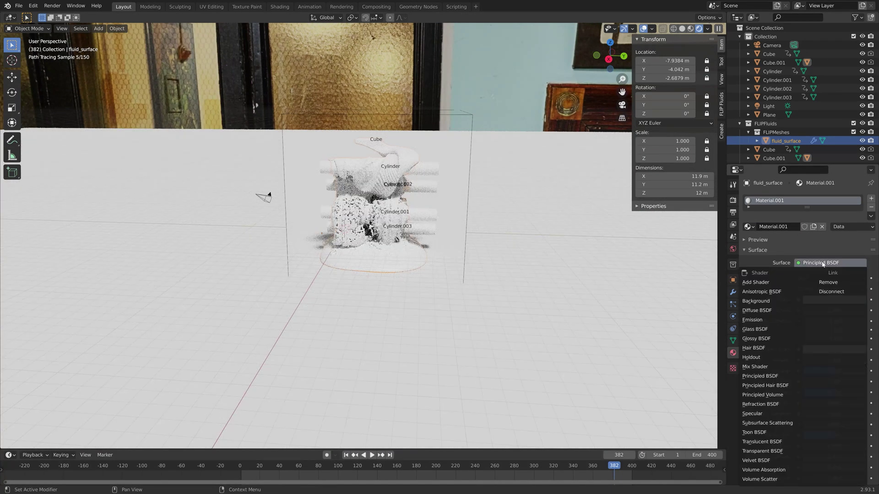
{"action": "left_click", "coordinate": [776, 329]}
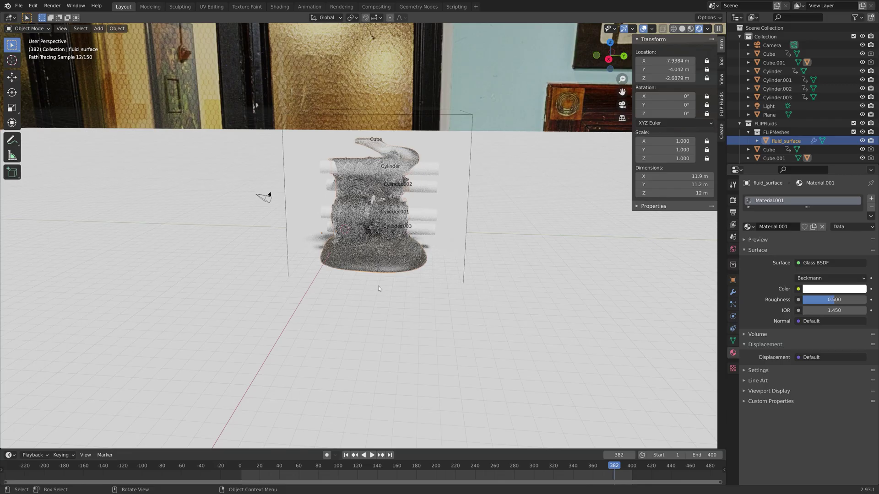
Step: Tint the glass colour light green (hue 0.348, saturation 0.682)
{"action": "middle_click_drag", "start_coordinate": [379, 288], "coordinate": [493, 277]}
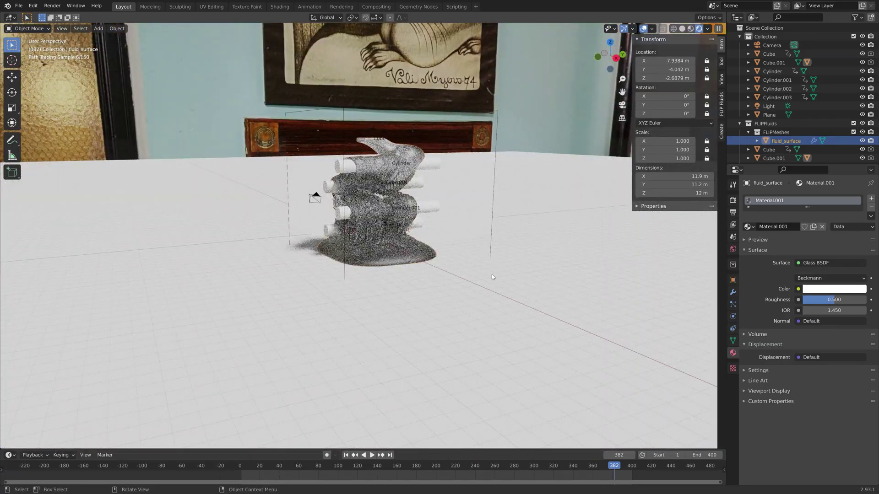
{"action": "left_click", "coordinate": [818, 290]}
{"action": "left_click", "coordinate": [809, 183]}
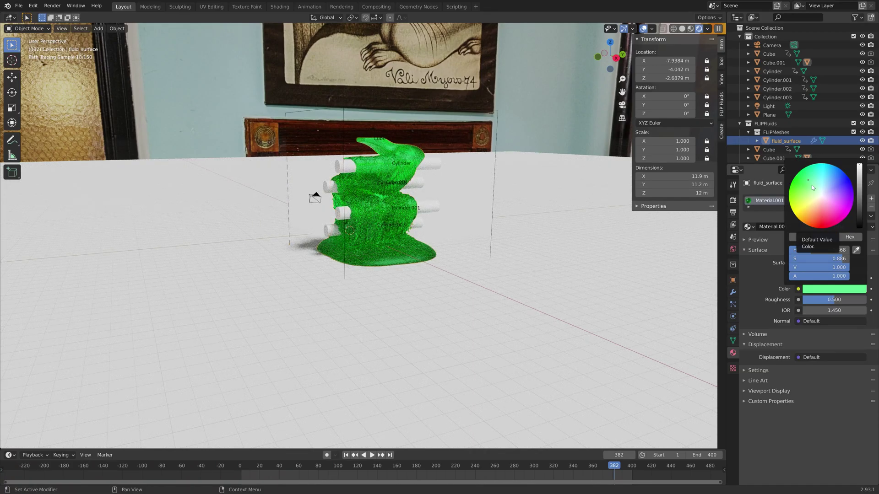
{"action": "left_click", "coordinate": [812, 187]}
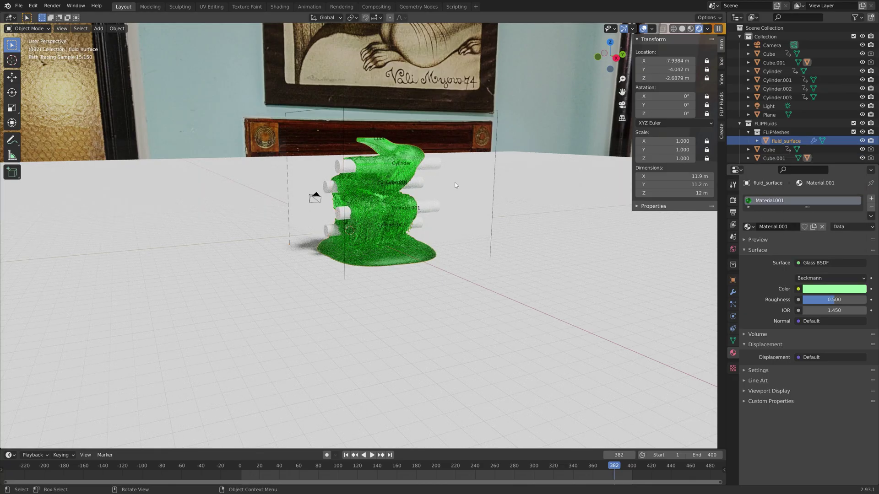
Step: Turn on Transparent in the render Film settings
{"action": "scroll", "coordinate": [455, 182], "scroll_direction": "up", "scroll_amount": 4}
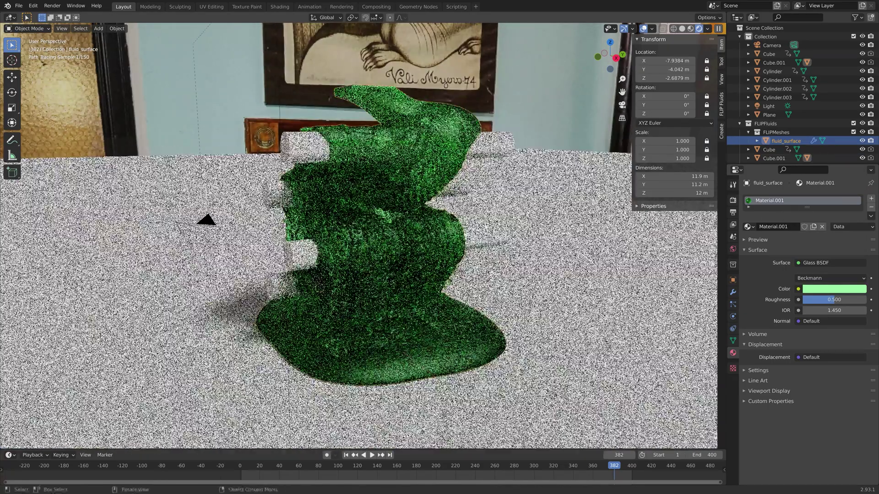
{"action": "left_click", "coordinate": [733, 200]}
{"action": "left_click", "coordinate": [752, 350]}
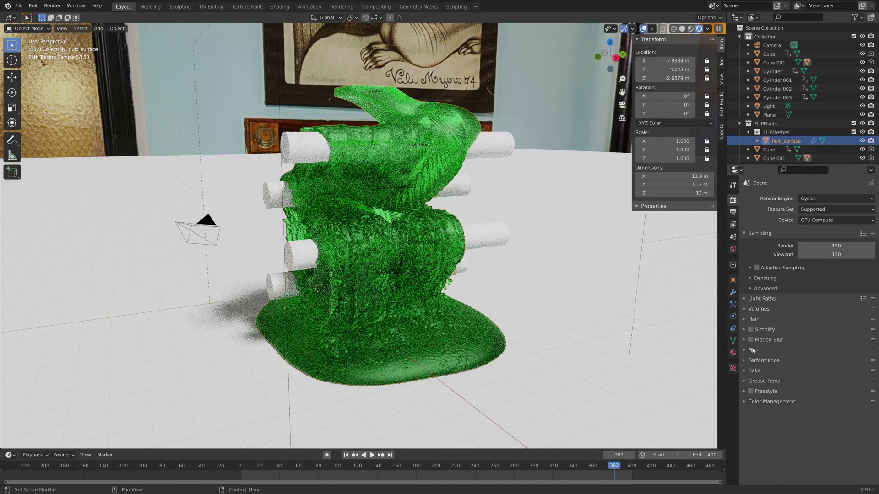
{"action": "left_click", "coordinate": [756, 412]}
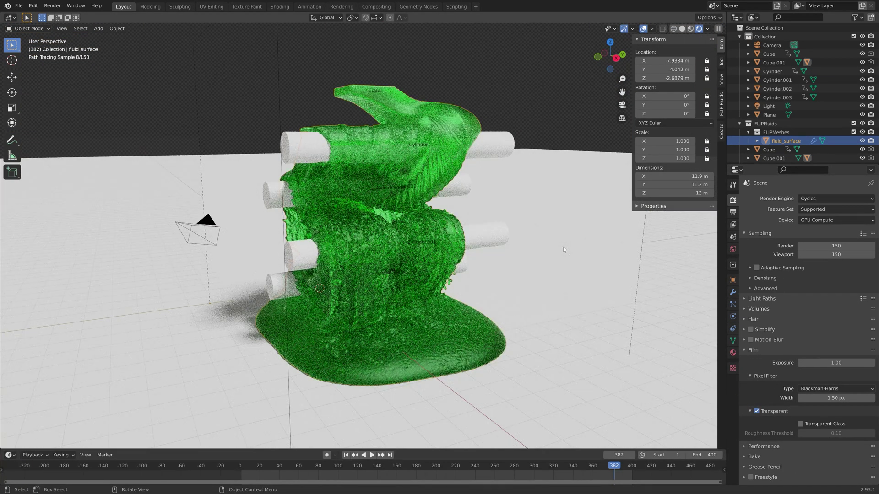
Step: Shade the fluid smooth, hide overlays, and lower the glass roughness to 0.171
{"action": "left_click", "coordinate": [117, 28]}
{"action": "left_click", "coordinate": [138, 203]}
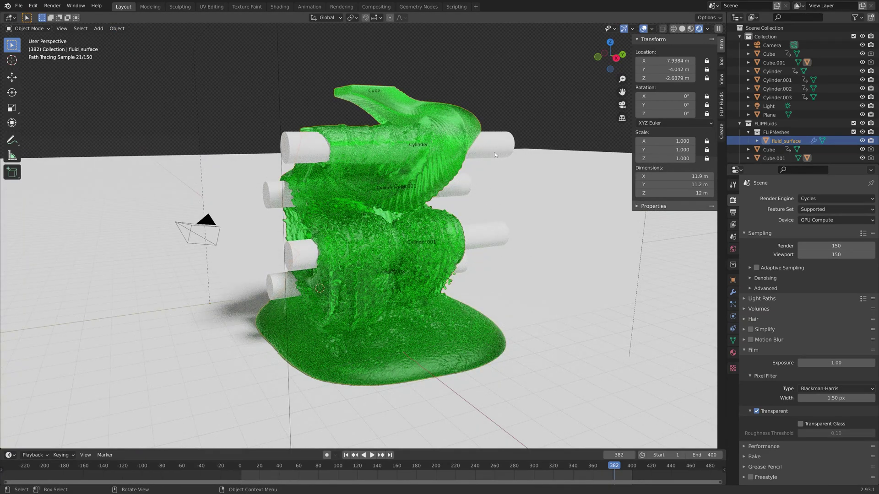
{"action": "key", "text": "shift+alt+z"}
{"action": "left_click", "coordinate": [733, 353]}
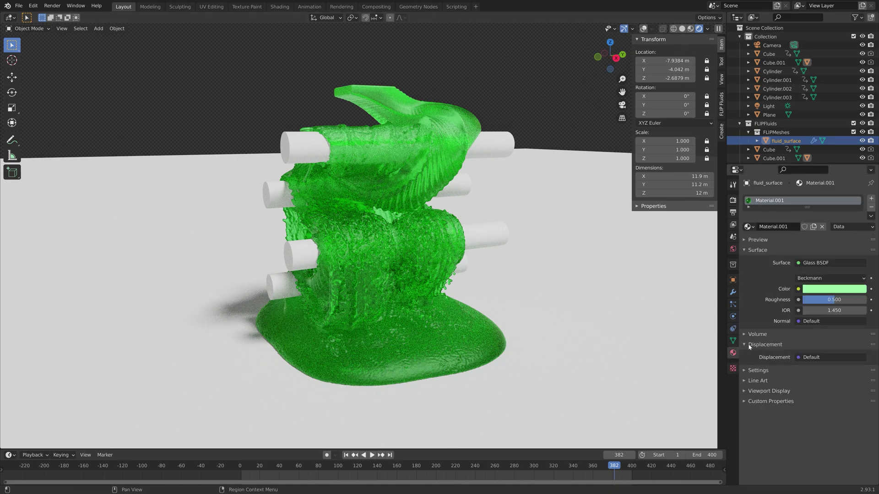
{"action": "left_click_drag", "start_coordinate": [834, 300], "coordinate": [815, 302]}
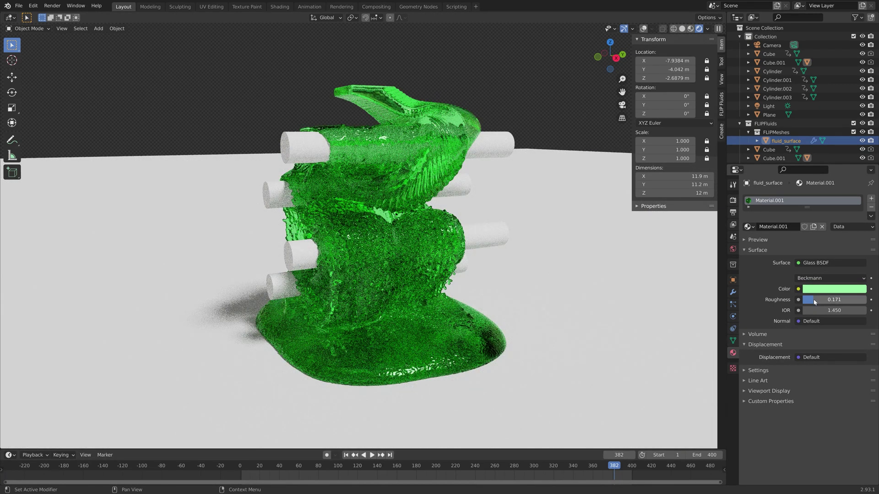
{"action": "left_click", "coordinate": [448, 215]}
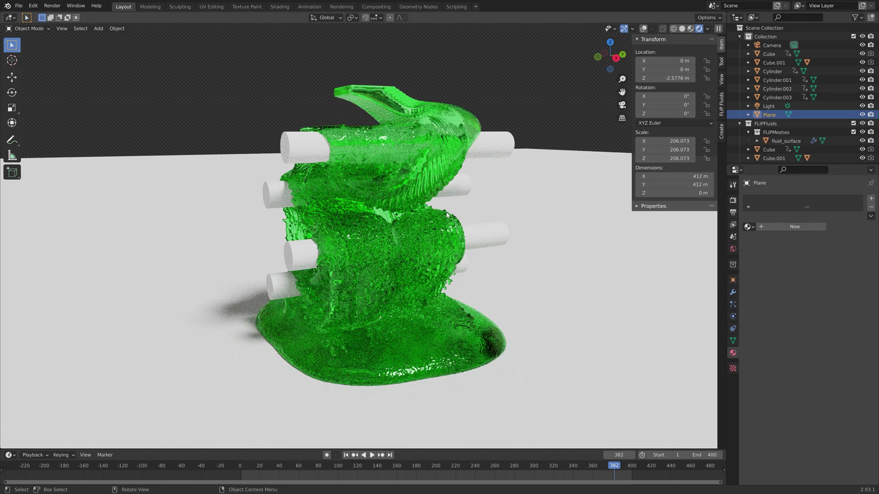
Step: Save the scene under the incremented name tut4.blend
{"action": "key", "text": "ctrl+shift+s"}
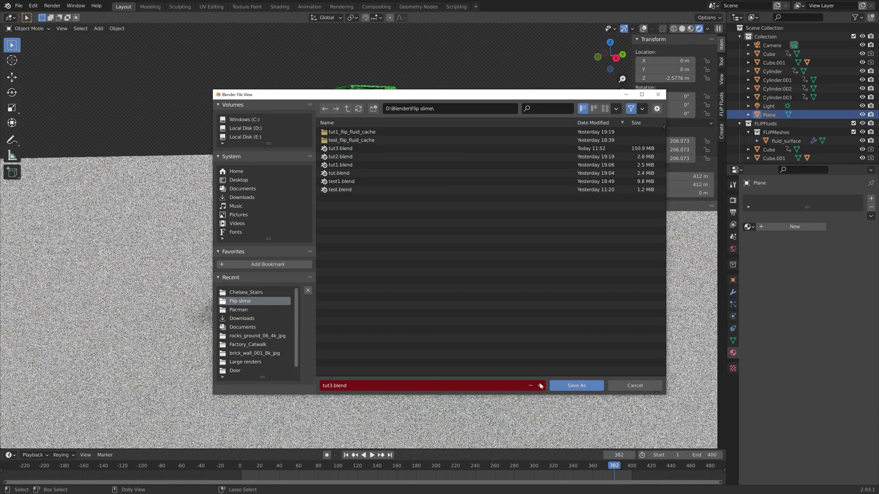
{"action": "left_click", "coordinate": [539, 385]}
{"action": "left_click", "coordinate": [560, 386]}
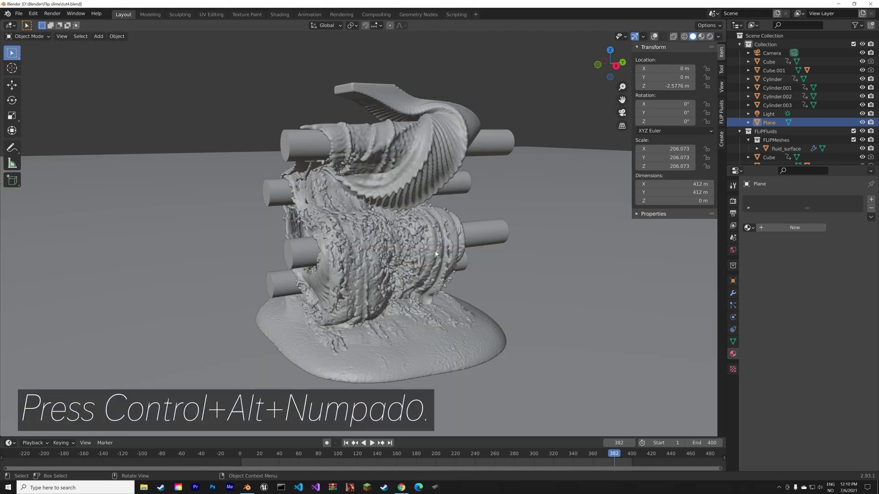
Step: Zoom and orbit out, then align the camera to the wider view of the whole sculpture
{"action": "key", "text": "ctrl+alt+KP_0"}
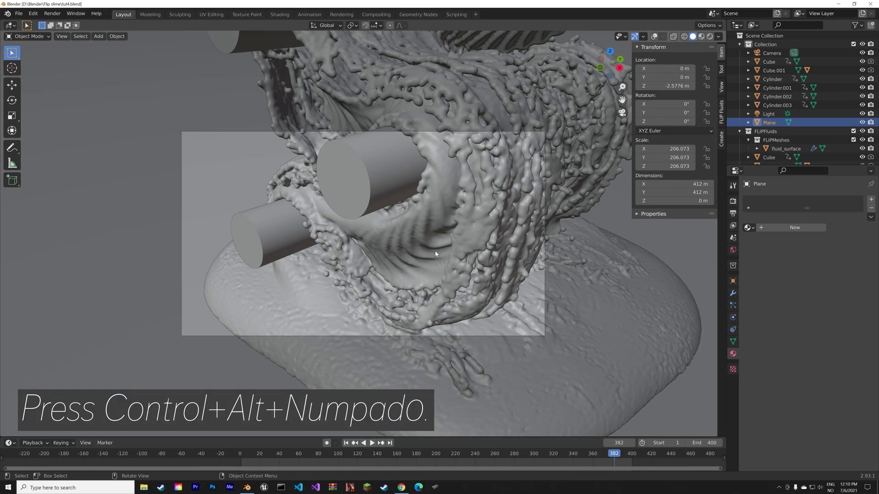
{"action": "scroll", "coordinate": [355, 235], "scroll_direction": "down", "scroll_amount": 3}
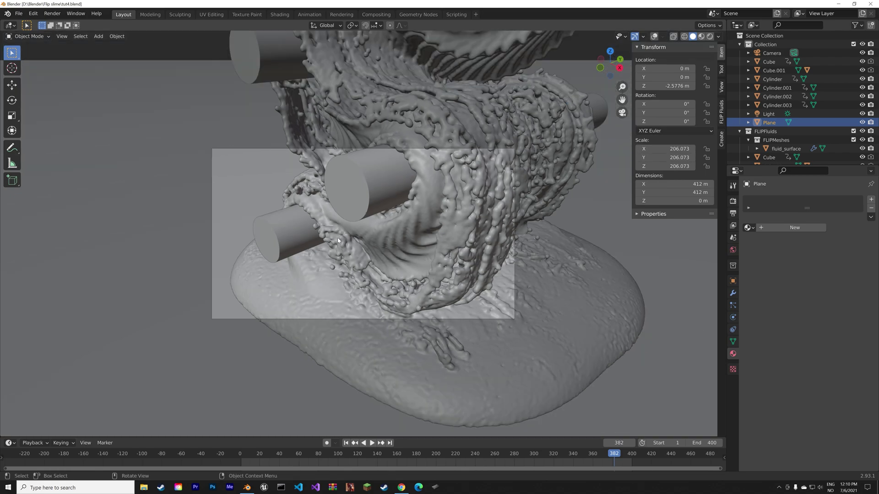
{"action": "middle_click_drag", "start_coordinate": [347, 238], "coordinate": [355, 255]}
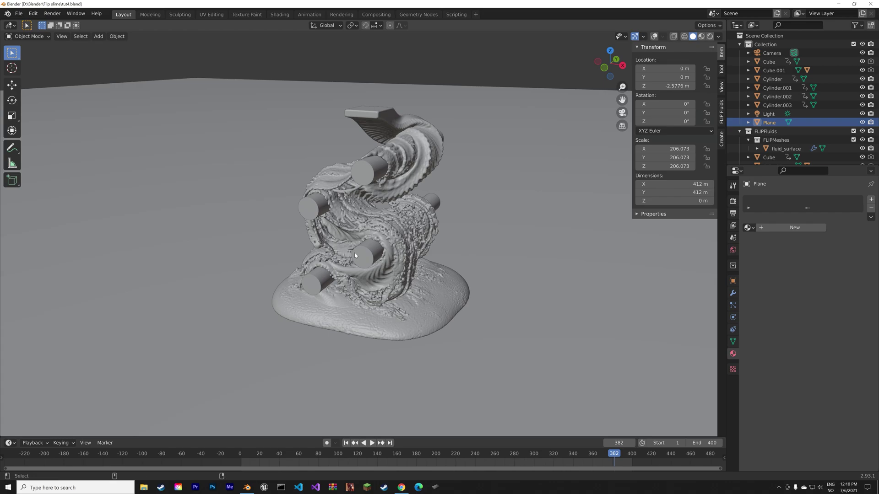
{"action": "key", "text": "KP_0"}
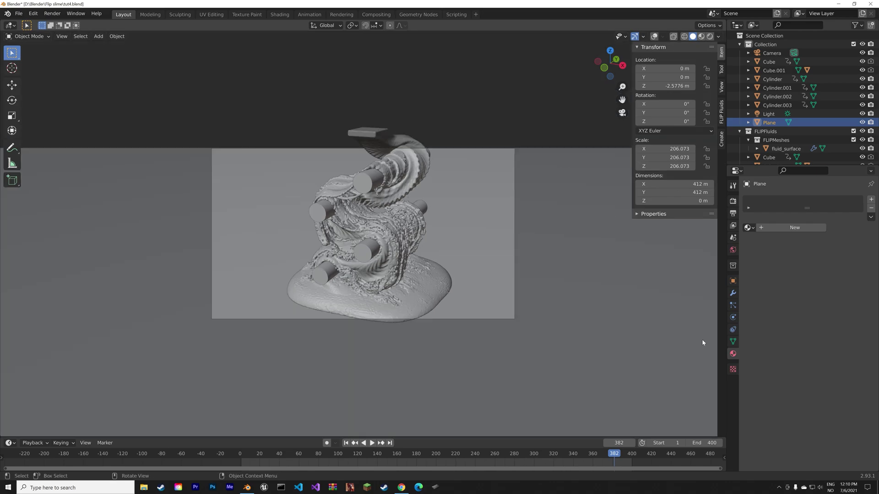
Step: Raise the camera clip end to 267 m, lock Camera to View, and orbit around the sculpture
{"action": "left_click", "coordinate": [771, 53]}
{"action": "left_click", "coordinate": [733, 317]}
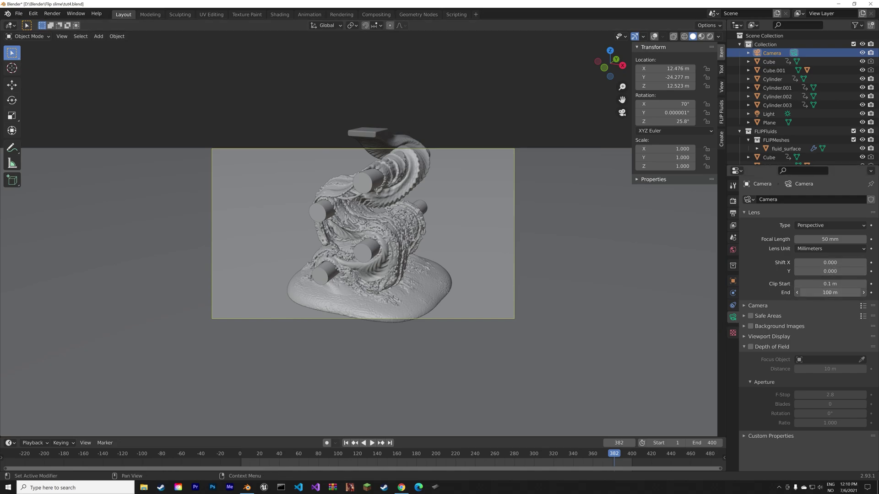
{"action": "left_click_drag", "start_coordinate": [830, 292], "coordinate": [863, 292]}
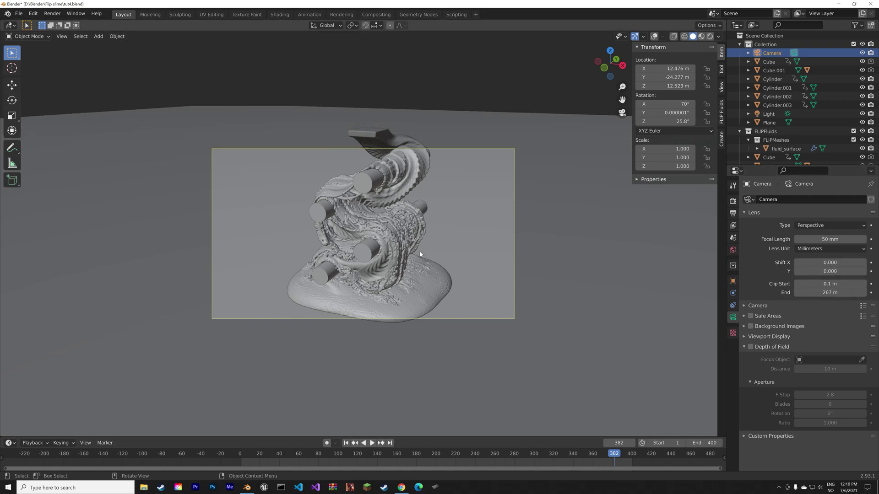
{"action": "left_click", "coordinate": [721, 88]}
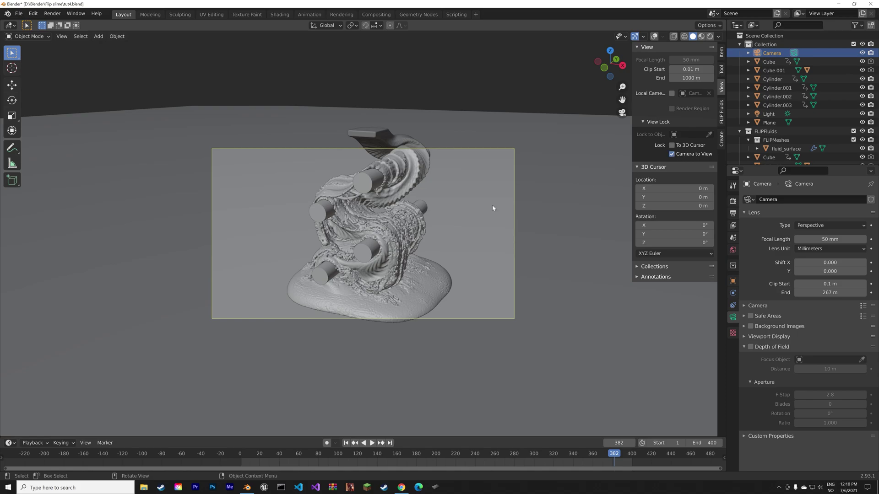
{"action": "mouse_move", "coordinate": [471, 212]}
{"action": "middle_mouse_down"}
{"action": "mouse_move", "coordinate": [453, 217]}
{"action": "mouse_move", "coordinate": [456, 224]}
{"action": "middle_mouse_up"}
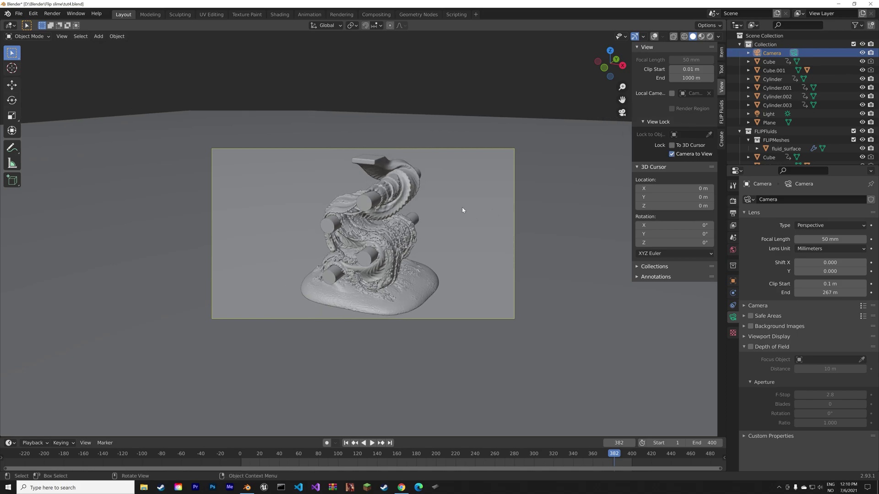
Step: Move the camera along its local Z axis to reframe the sculpture
{"action": "key", "text": "g"}
{"action": "key", "text": "z"}
{"action": "key", "text": "z"}
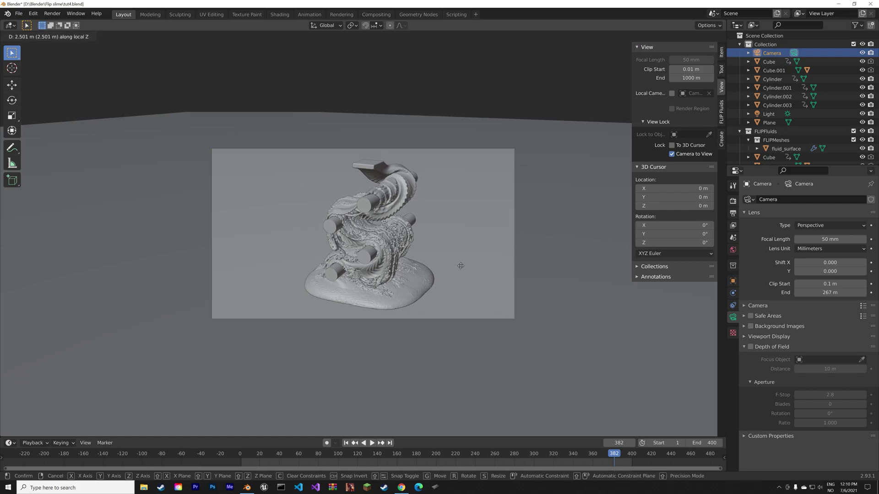
{"action": "left_click", "coordinate": [461, 265]}
Step: Set the output Resolution X to 2160 for a square 2160 × 2160 frame
{"action": "left_click", "coordinate": [733, 201]}
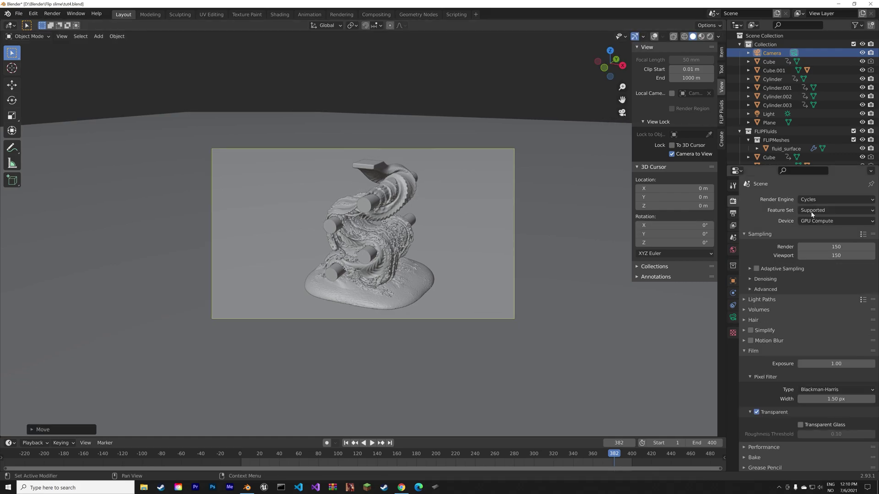
{"action": "left_click", "coordinate": [733, 213]}
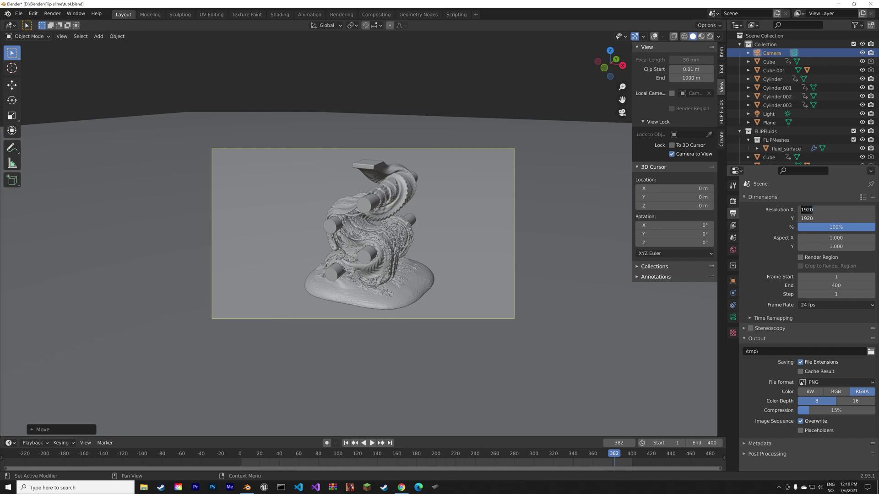
{"action": "type", "text": "2160"}
{"action": "key", "text": "Return"}
Step: Scale up the floor plane and zoom the view closer to the sculpture
{"action": "scroll", "coordinate": [446, 239], "scroll_direction": "up", "scroll_amount": 4}
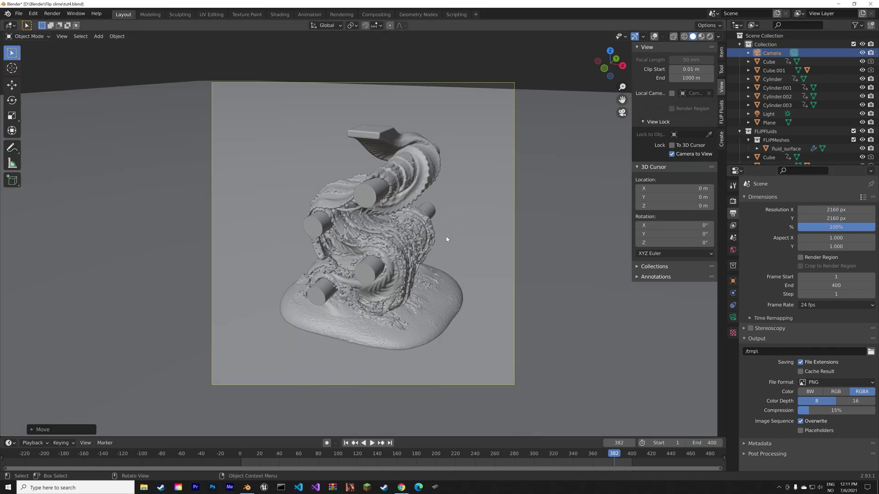
{"action": "left_click", "coordinate": [467, 166]}
{"action": "key", "text": "s"}
{"action": "left_click", "coordinate": [133, 216]}
{"action": "scroll", "coordinate": [429, 219], "scroll_direction": "up", "scroll_amount": 3}
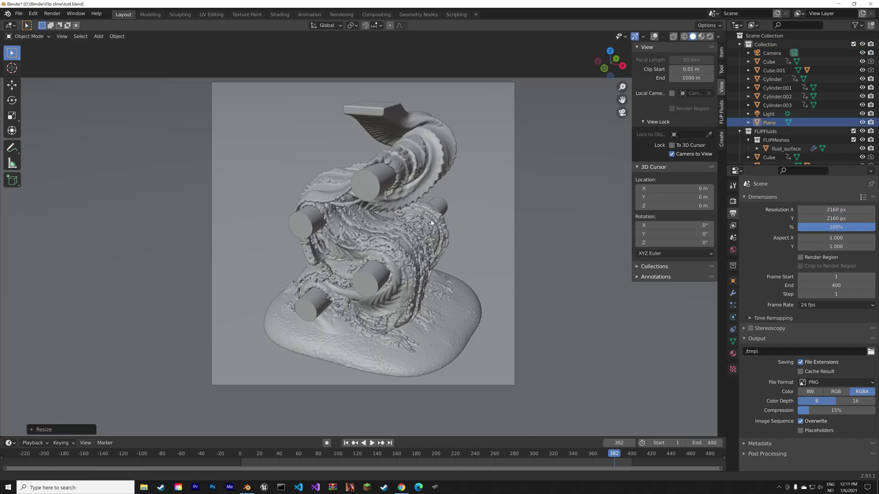
Step: Keyframe the camera's location and rotation at frame 1
{"action": "left_click", "coordinate": [346, 442]}
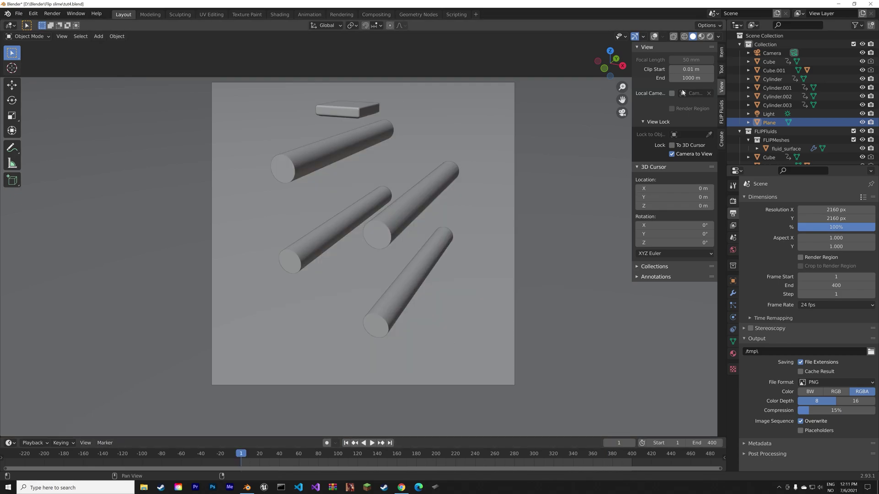
{"action": "left_click", "coordinate": [722, 52]}
{"action": "left_click", "coordinate": [772, 53]}
{"action": "key", "text": "i"}
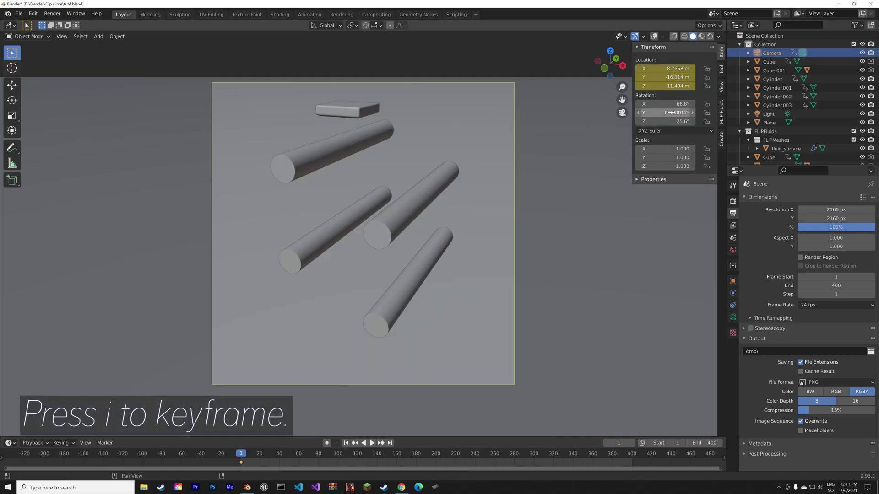
{"action": "key", "text": "i"}
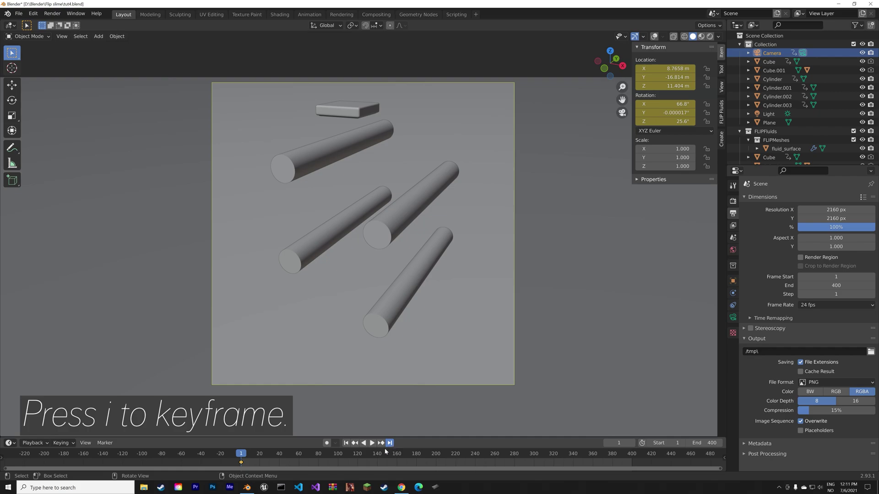
Step: Orbit to the end angle at frame 400, keyframe the camera, and set Linear interpolation
{"action": "left_click", "coordinate": [390, 443]}
{"action": "mouse_move", "coordinate": [439, 297]}
{"action": "middle_mouse_down"}
{"action": "mouse_move", "coordinate": [471, 312]}
{"action": "mouse_move", "coordinate": [496, 307]}
{"action": "mouse_move", "coordinate": [479, 303]}
{"action": "middle_mouse_up"}
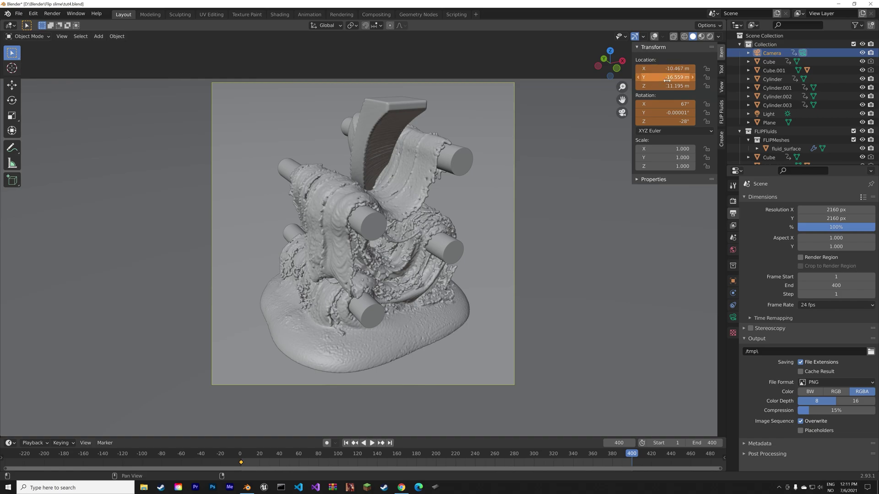
{"action": "key", "text": "i"}
{"action": "key", "text": "i"}
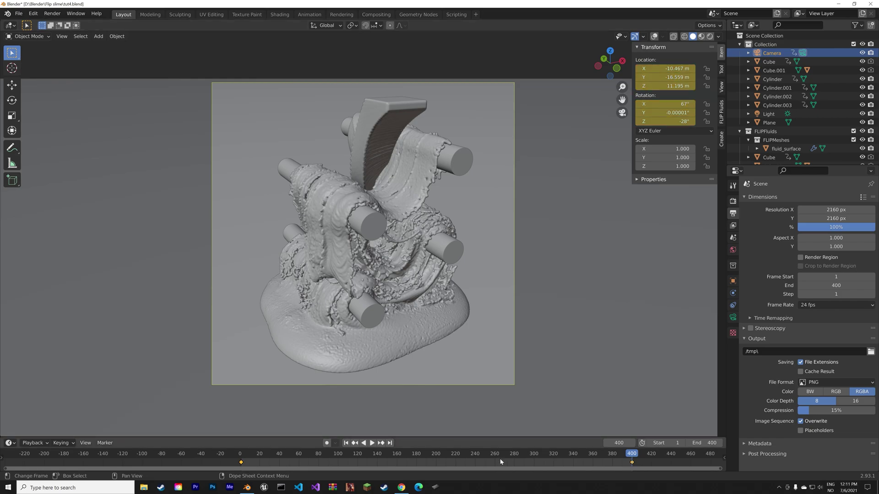
{"action": "key", "text": "t"}
{"action": "key", "text": "Escape"}
{"action": "key", "text": "t"}
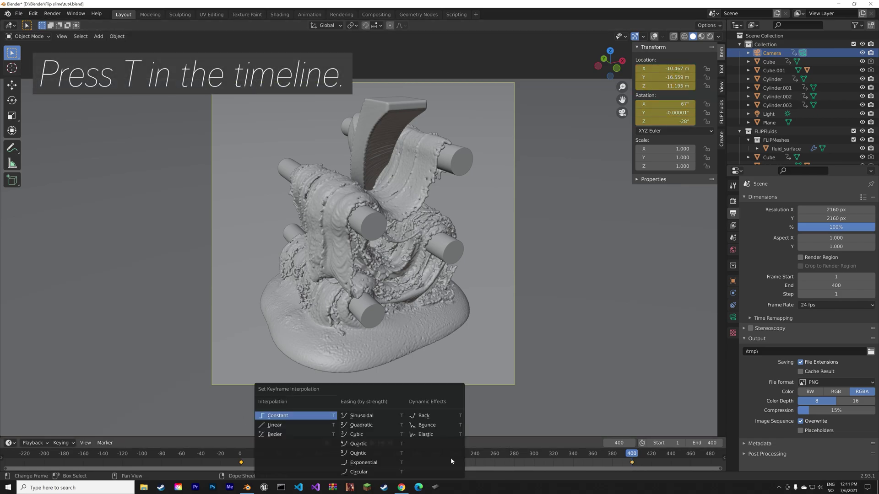
{"action": "left_click", "coordinate": [283, 426]}
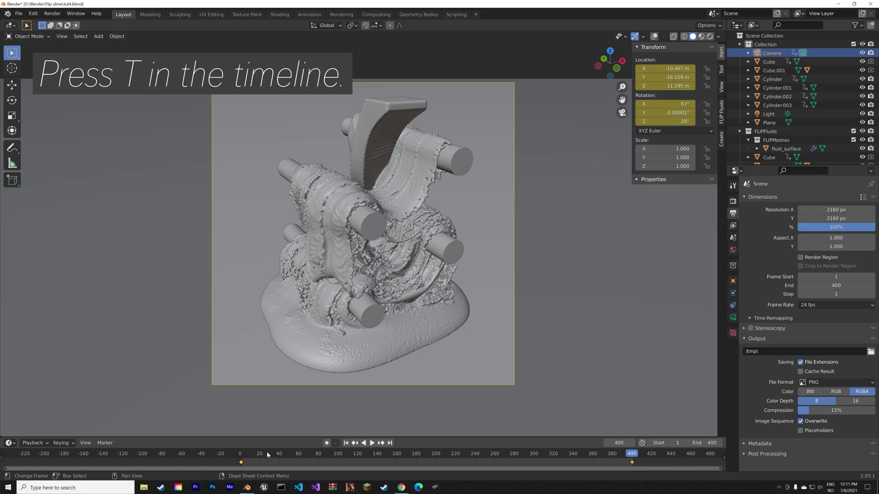
Step: Scrub through frames 116, 250, 330 and 372 to check the orbit, then select fluid_surface
{"action": "left_click_drag", "start_coordinate": [267, 451], "coordinate": [353, 454]}
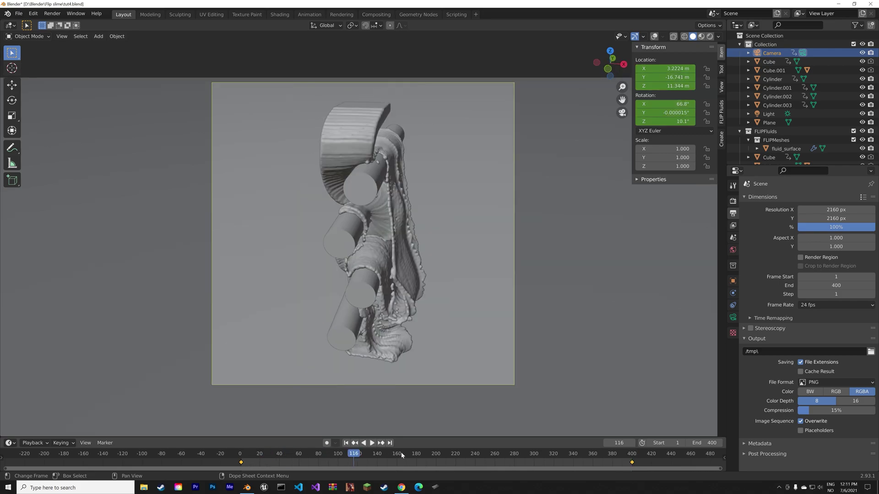
{"action": "left_click_drag", "start_coordinate": [449, 457], "coordinate": [485, 454]}
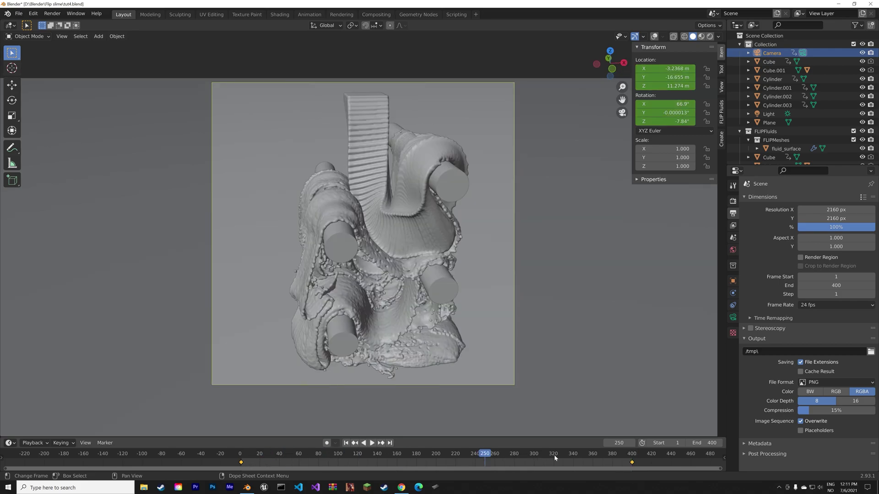
{"action": "left_click_drag", "start_coordinate": [568, 452], "coordinate": [585, 452]}
{"action": "left_click", "coordinate": [605, 457]}
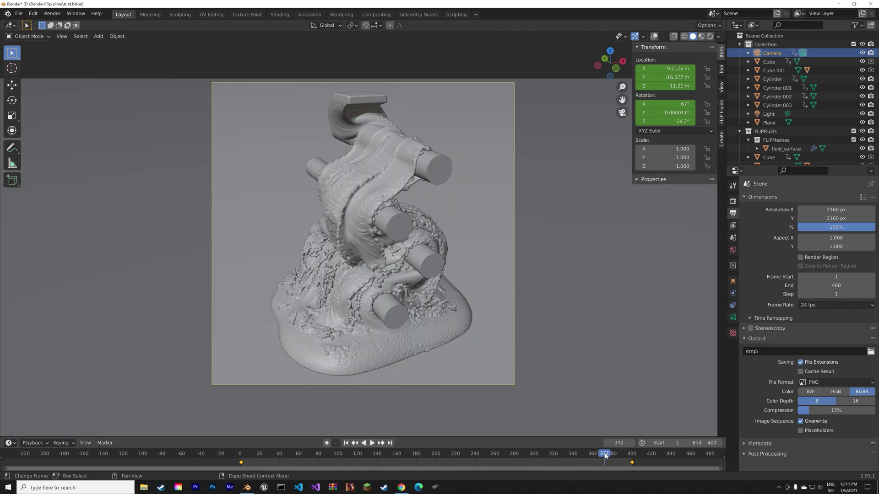
{"action": "left_click", "coordinate": [355, 198]}
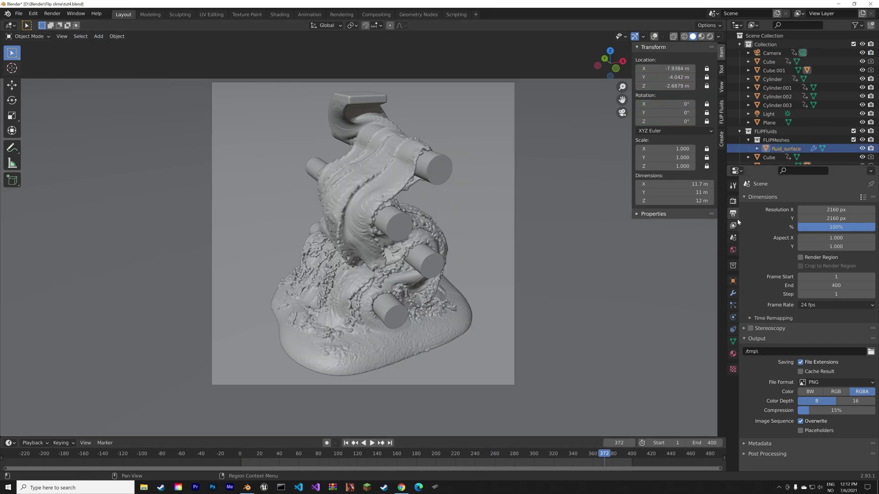
Step: Set the render output folder to E:\Large renders\Slime\ and expand the Denoising options
{"action": "left_click", "coordinate": [871, 352]}
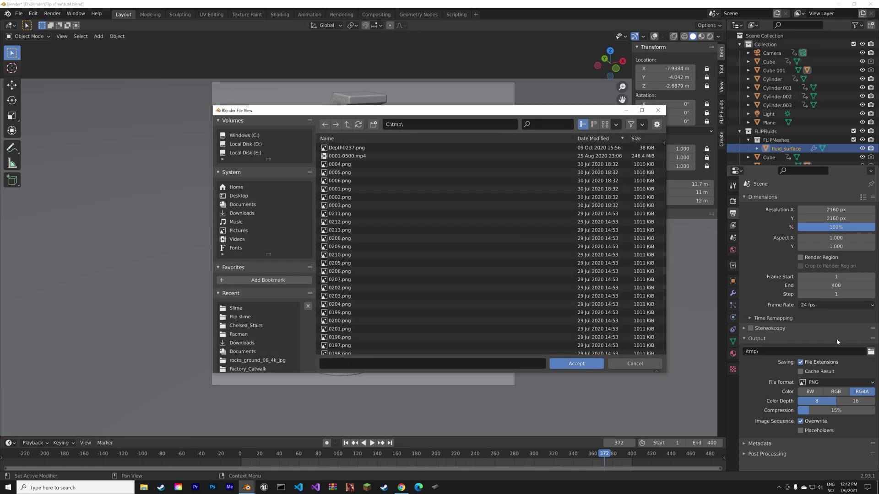
{"action": "left_click", "coordinate": [242, 153]}
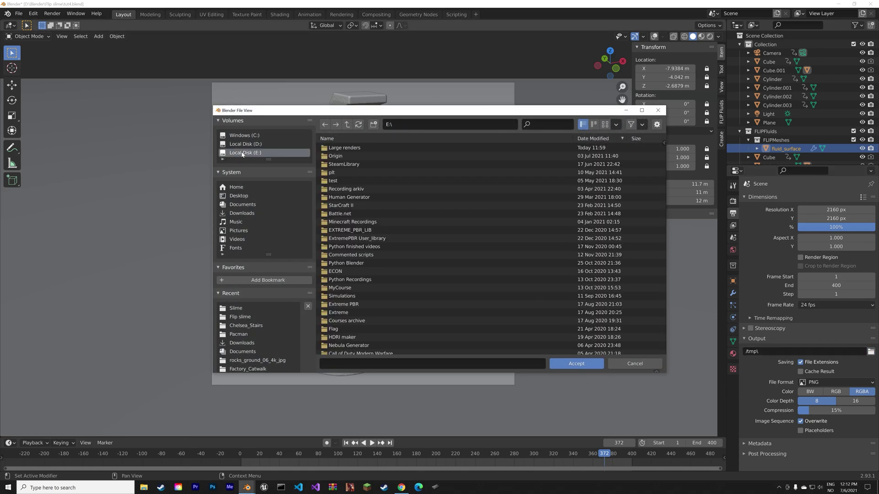
{"action": "double_click", "coordinate": [351, 149]}
{"action": "double_click", "coordinate": [352, 150]}
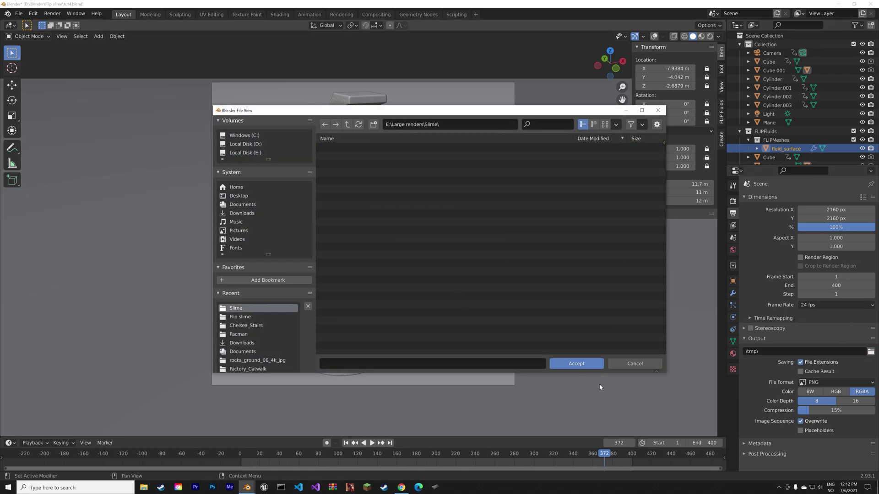
{"action": "left_click", "coordinate": [574, 364]}
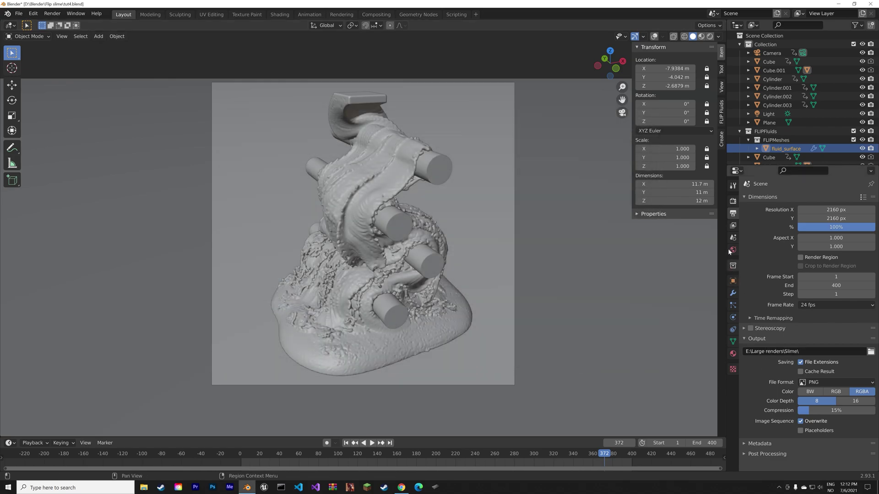
{"action": "left_click", "coordinate": [732, 201]}
{"action": "left_click", "coordinate": [751, 279]}
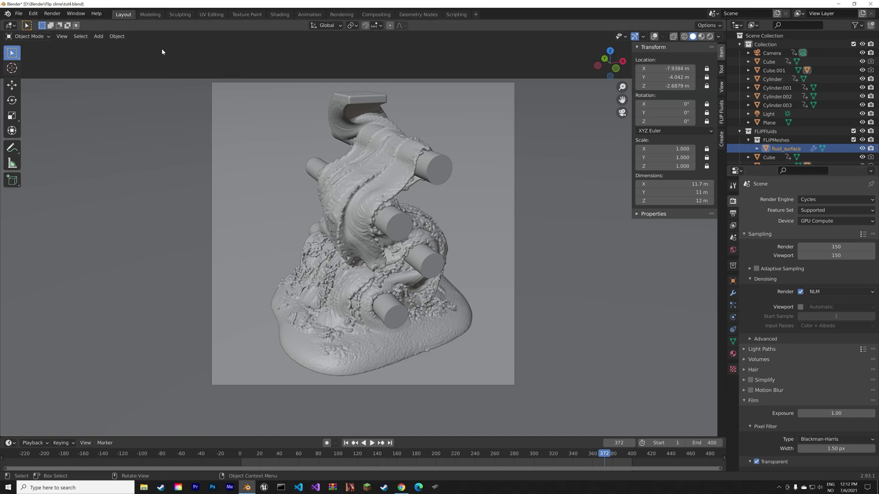
Step: Save the scene as tut5.blend
{"action": "key", "text": "ctrl+shift+s"}
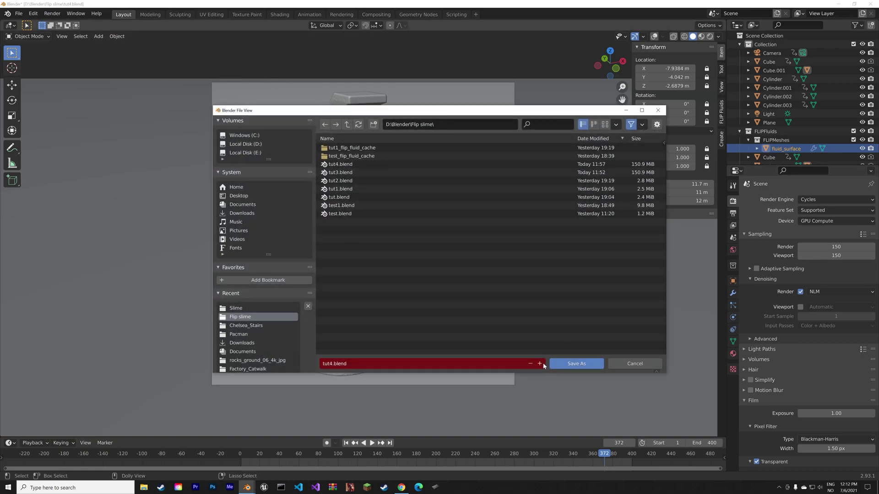
{"action": "key", "text": "KP_Add"}
{"action": "left_click", "coordinate": [575, 363]}
Step: Rotate the sun light to a new angle and preview it rendered with overlays hidden
{"action": "left_click", "coordinate": [710, 39]}
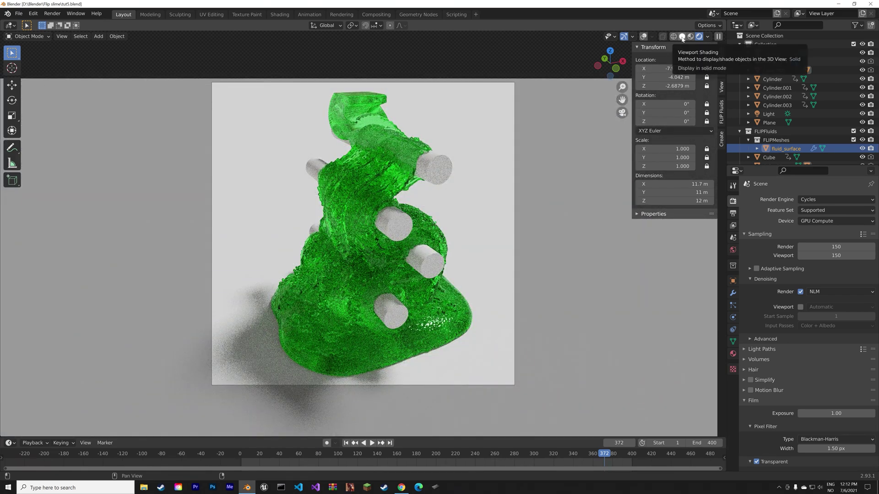
{"action": "left_click", "coordinate": [682, 36]}
{"action": "left_click", "coordinate": [769, 114]}
{"action": "key", "text": "r"}
{"action": "key", "text": "r"}
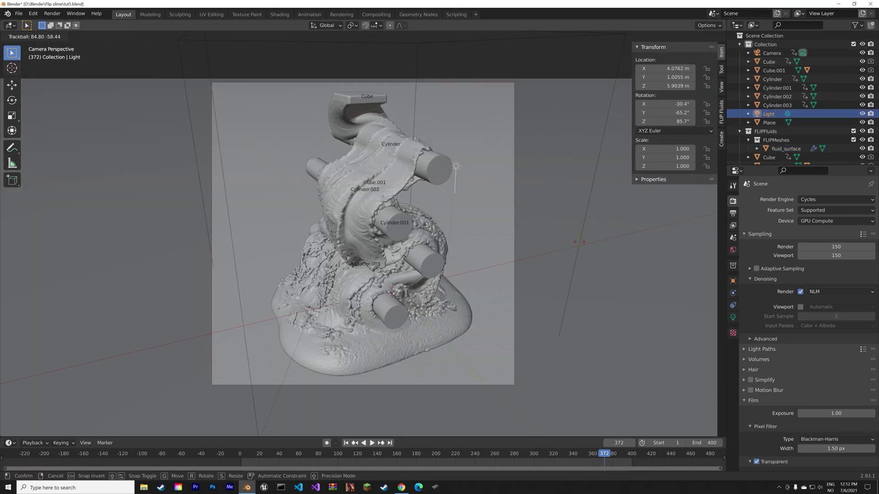
{"action": "left_click", "coordinate": [699, 36]}
{"action": "left_click", "coordinate": [699, 36]}
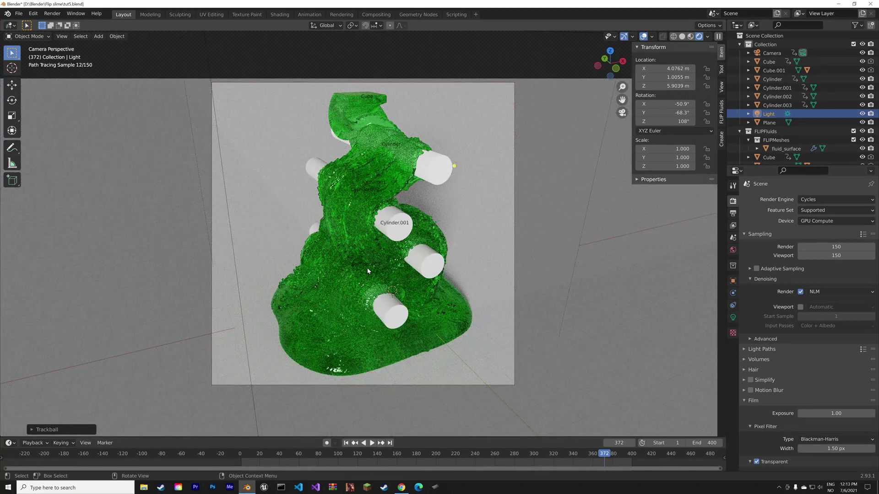
{"action": "left_click", "coordinate": [643, 37]}
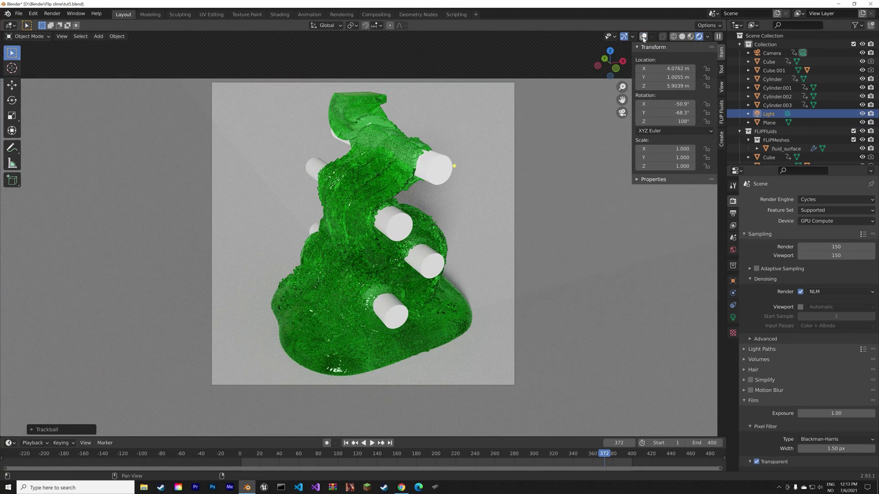
Step: Move the floor plane vertically and scale it down beneath the slime
{"action": "left_click", "coordinate": [483, 175]}
{"action": "key", "text": "z"}
{"action": "key", "text": "g"}
{"action": "key", "text": "z"}
{"action": "left_click", "coordinate": [566, 233]}
{"action": "key", "text": "z"}
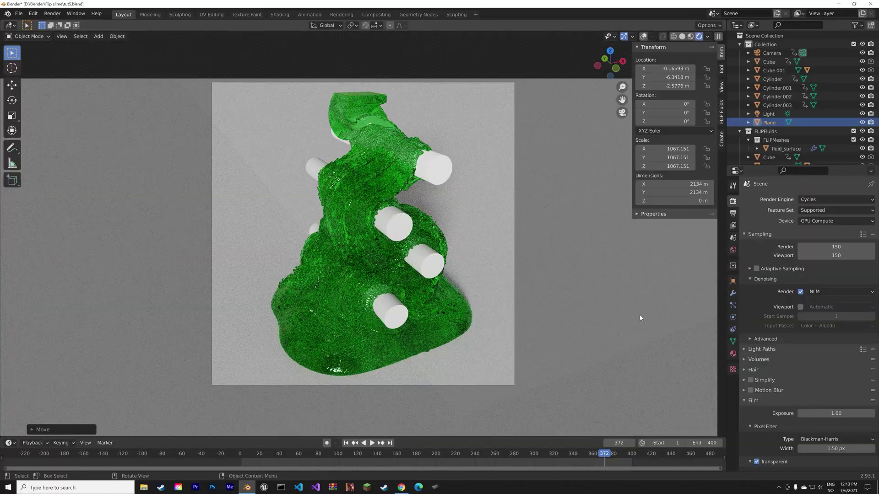
{"action": "key", "text": "s"}
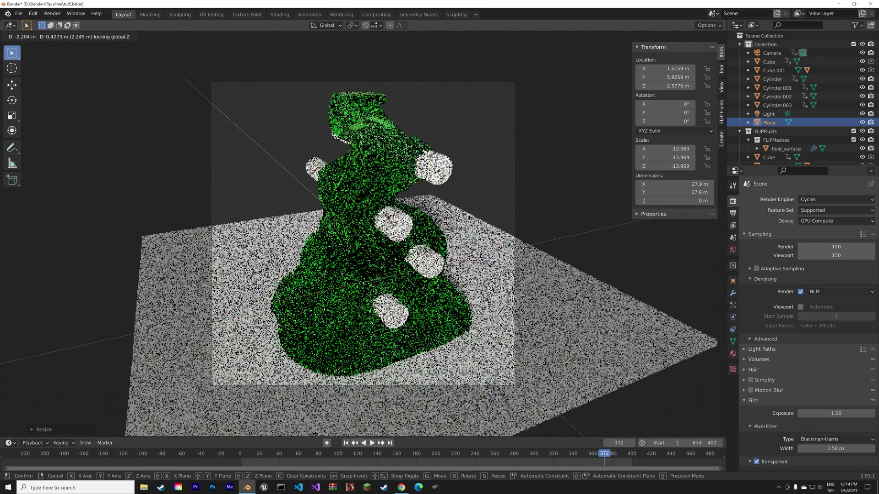
{"action": "left_click", "coordinate": [537, 262]}
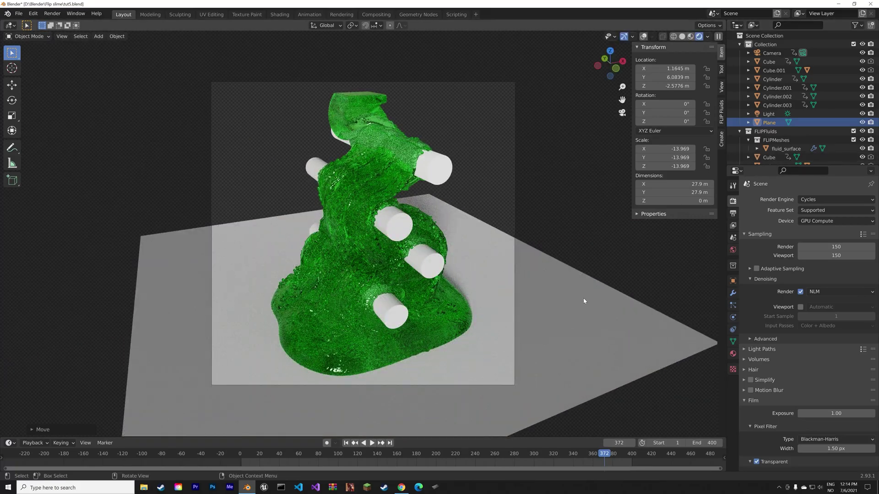
Step: Give the floor plane a new material with a Diffuse BSDF surface
{"action": "left_click", "coordinate": [733, 354]}
{"action": "left_click", "coordinate": [778, 228]}
{"action": "left_click", "coordinate": [833, 264]}
{"action": "left_click", "coordinate": [756, 88]}
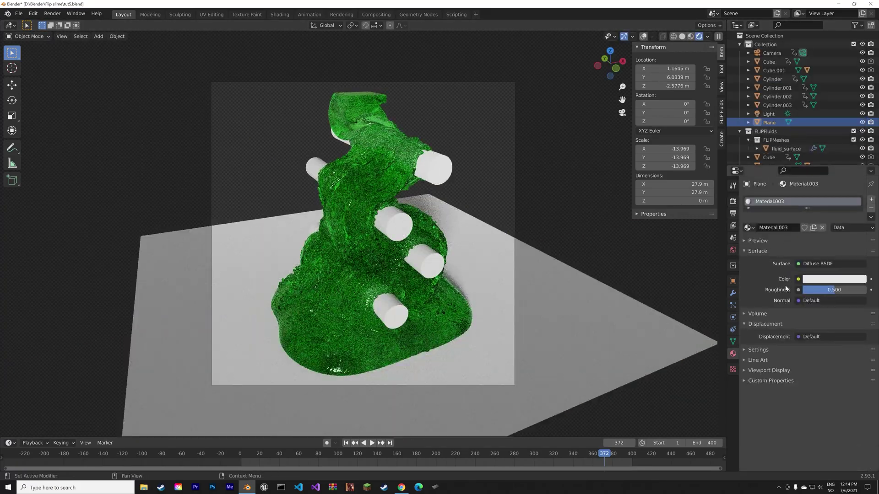
Step: Render a test still of frame 372, then raise the slime glass roughness to 0.139
{"action": "left_click", "coordinate": [338, 364]}
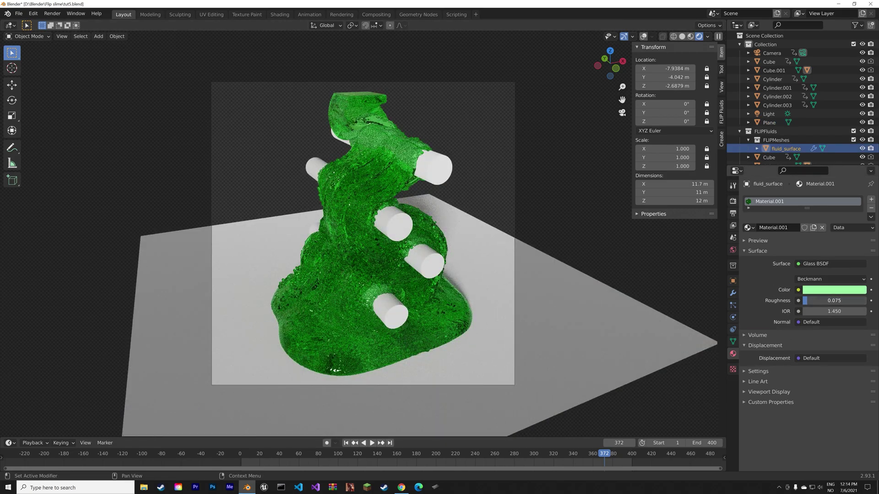
{"action": "left_click", "coordinate": [682, 36]}
{"action": "left_click", "coordinate": [52, 13]}
{"action": "left_click", "coordinate": [65, 23]}
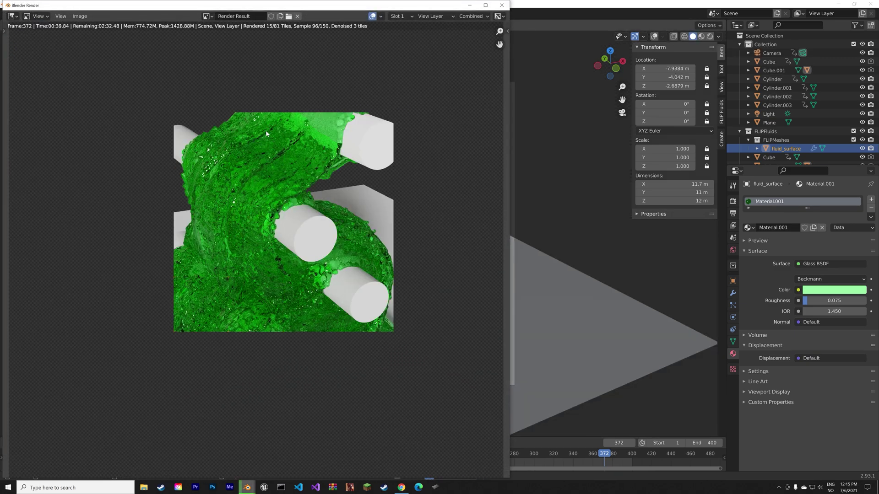
{"action": "scroll", "coordinate": [320, 191], "scroll_direction": "up", "scroll_amount": 2}
{"action": "scroll", "coordinate": [320, 191], "scroll_direction": "down", "scroll_amount": 1}
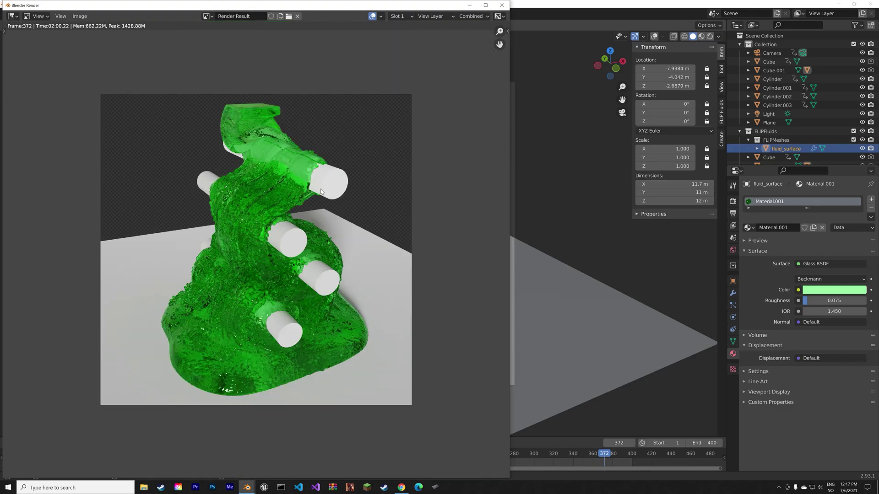
{"action": "left_click", "coordinate": [501, 6]}
{"action": "left_click", "coordinate": [710, 37]}
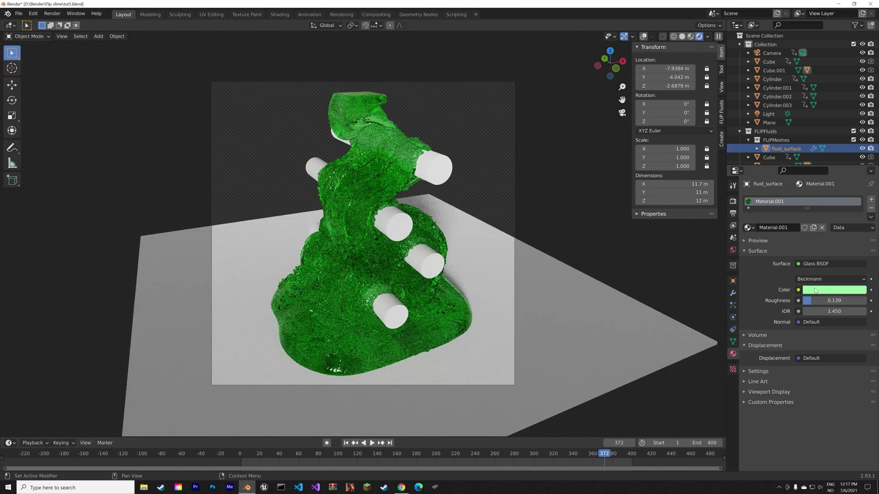
{"action": "left_click_drag", "start_coordinate": [824, 300], "coordinate": [838, 301]}
Step: Make the shared cylinder material Material.002 red with roughness raised to 0.521
{"action": "left_click", "coordinate": [733, 201]}
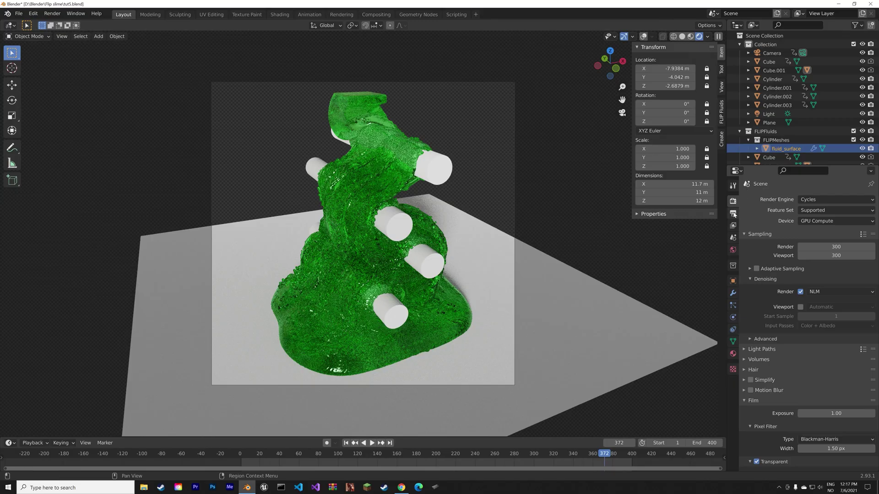
{"action": "left_click", "coordinate": [773, 78]}
{"action": "left_click", "coordinate": [733, 354]}
{"action": "left_click", "coordinate": [833, 279]}
{"action": "mouse_move", "coordinate": [859, 158]}
{"action": "left_mouse_down"}
{"action": "mouse_move", "coordinate": [859, 213]}
{"action": "mouse_move", "coordinate": [859, 158]}
{"action": "left_mouse_up"}
{"action": "left_click", "coordinate": [838, 170]}
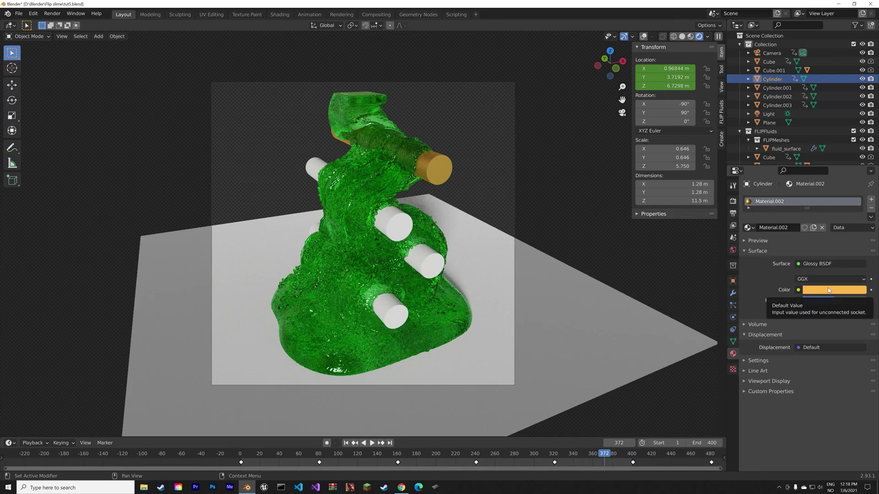
{"action": "left_click", "coordinate": [829, 291]}
{"action": "left_click", "coordinate": [822, 222]}
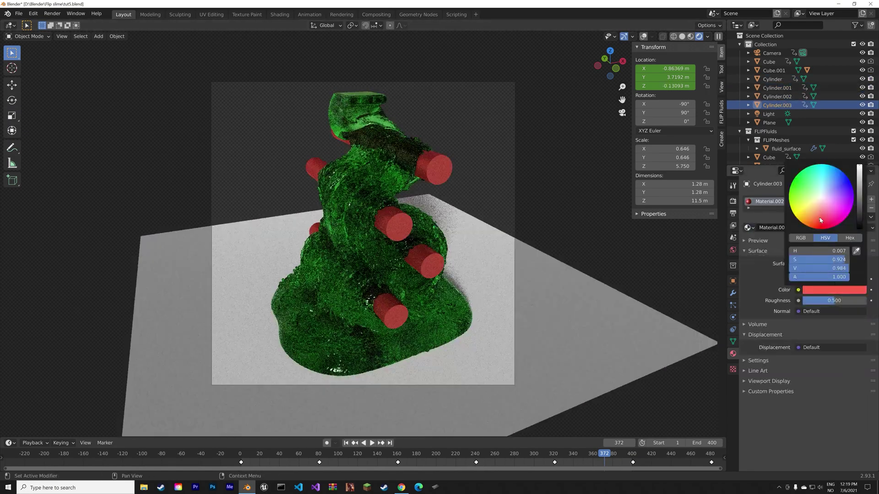
{"action": "left_click_drag", "start_coordinate": [833, 301], "coordinate": [836, 301]}
Step: Save as tut6.blend and render a still of frame 372, inspecting the result
{"action": "key", "text": "ctrl+shift+s"}
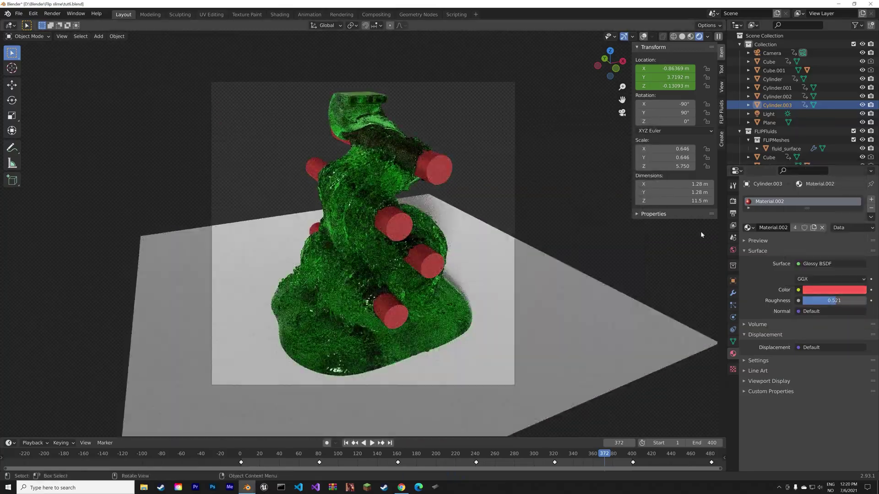
{"action": "key", "text": "F12"}
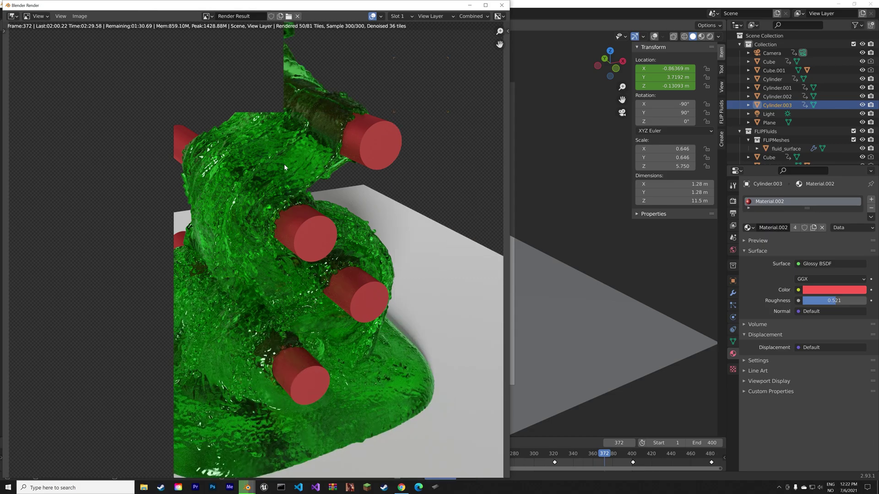
{"action": "scroll", "coordinate": [168, 360], "scroll_direction": "down", "scroll_amount": 3}
{"action": "scroll", "coordinate": [168, 361], "scroll_direction": "up", "scroll_amount": 6}
{"action": "mouse_move", "coordinate": [261, 261]}
{"action": "middle_mouse_down"}
{"action": "mouse_move", "coordinate": [287, 195]}
{"action": "mouse_move", "coordinate": [277, 260]}
{"action": "middle_mouse_up"}
{"action": "scroll", "coordinate": [285, 195], "scroll_direction": "down", "scroll_amount": 5}
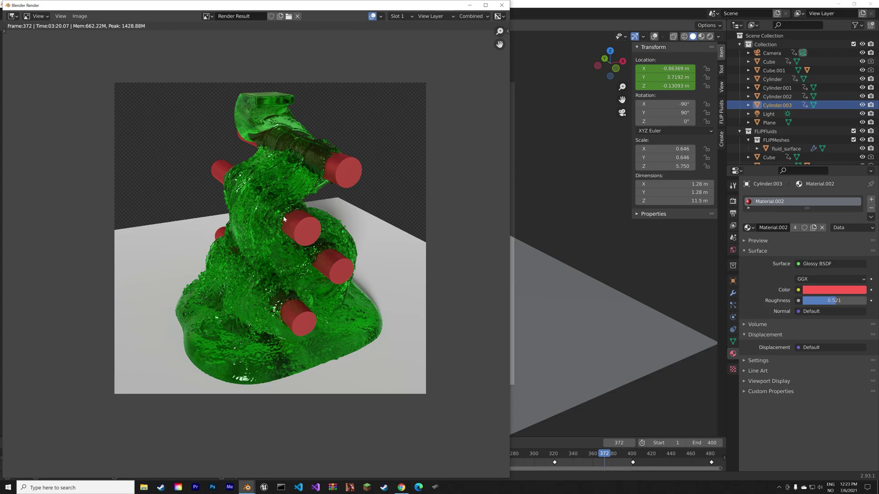
Step: Close the render and change the cylinder colour to dark grey (value 0.243)
{"action": "left_click", "coordinate": [501, 5]}
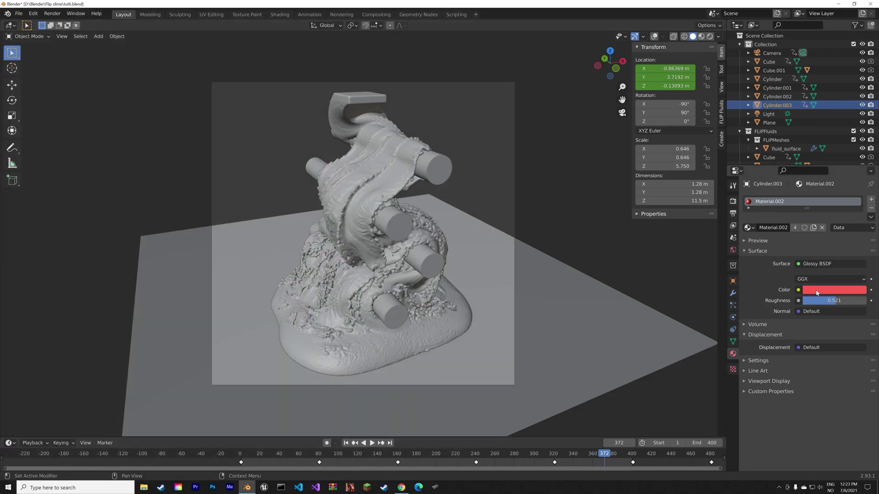
{"action": "left_click", "coordinate": [834, 290]}
{"action": "left_click_drag", "start_coordinate": [806, 220], "coordinate": [821, 196]}
{"action": "left_click", "coordinate": [862, 210]}
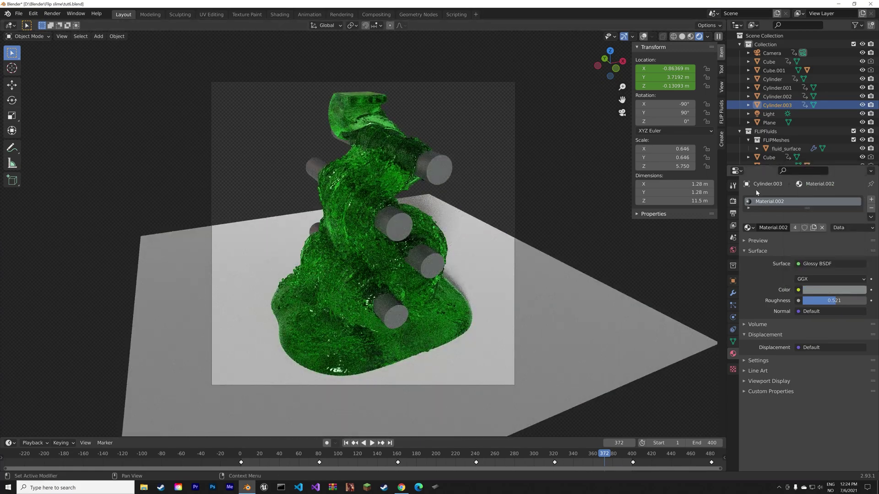
Step: Set render samples to 500 and save the scene as tut7.blend
{"action": "left_click", "coordinate": [732, 201]}
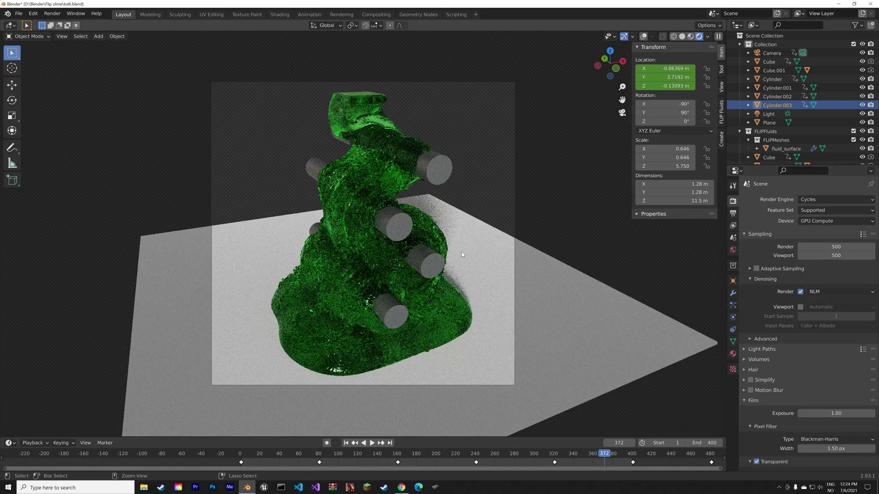
{"action": "key", "text": "ctrl+shift+s"}
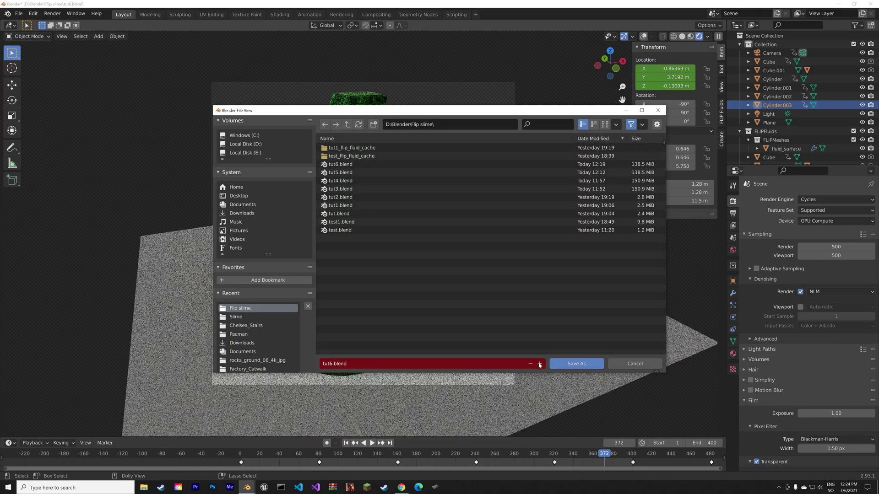
{"action": "left_click", "coordinate": [540, 364]}
{"action": "left_click", "coordinate": [562, 364]}
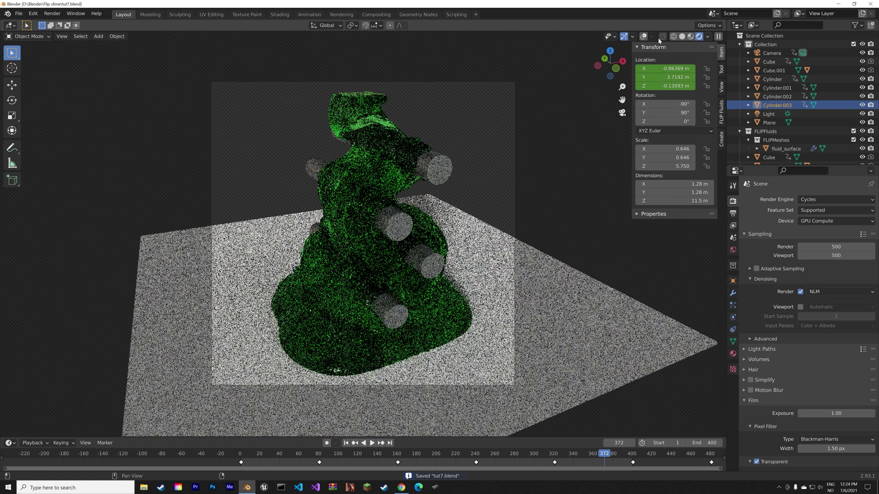
{"action": "left_click", "coordinate": [682, 36]}
Step: Open the Render menu to reach the Render Animation command
{"action": "left_click", "coordinate": [52, 13]}
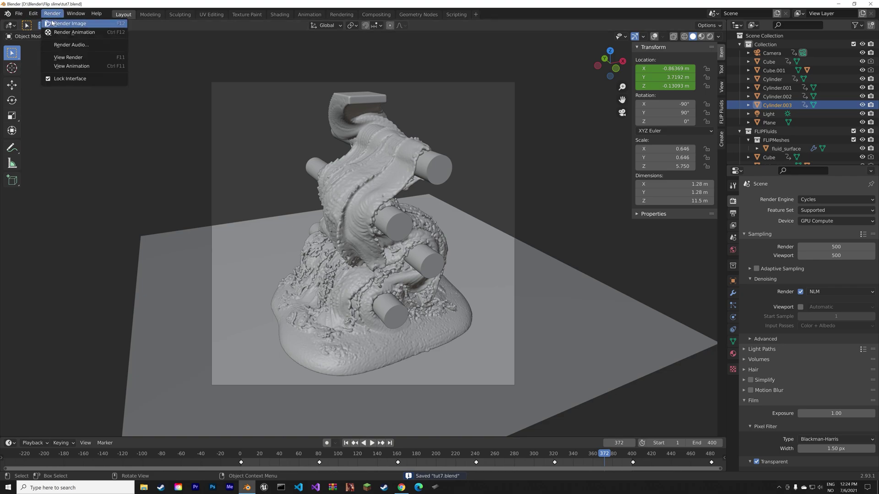